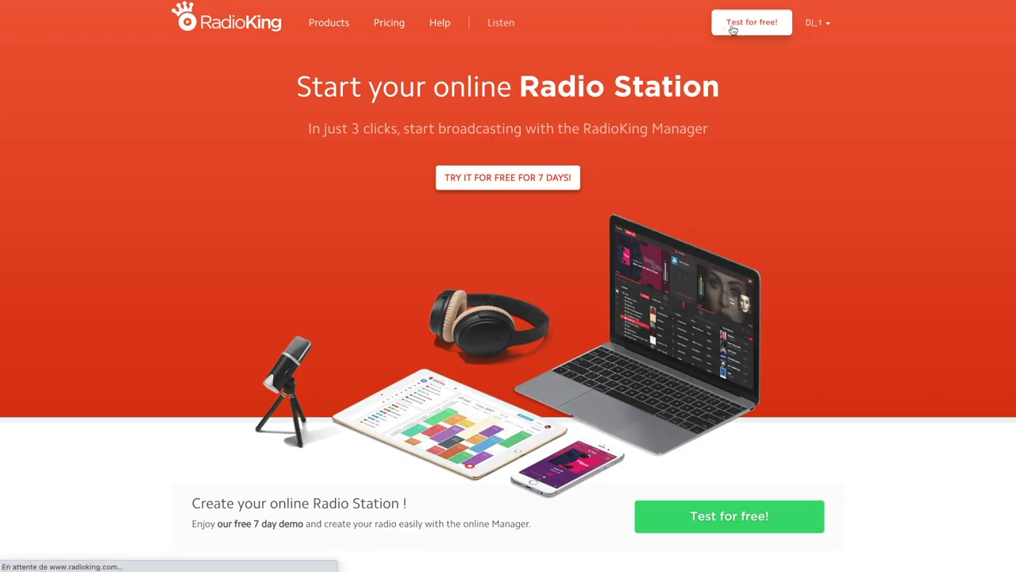
# - Start a free demo radio station named 'Chill Radio' and begin broadcasting
pyautogui.click(733, 28)
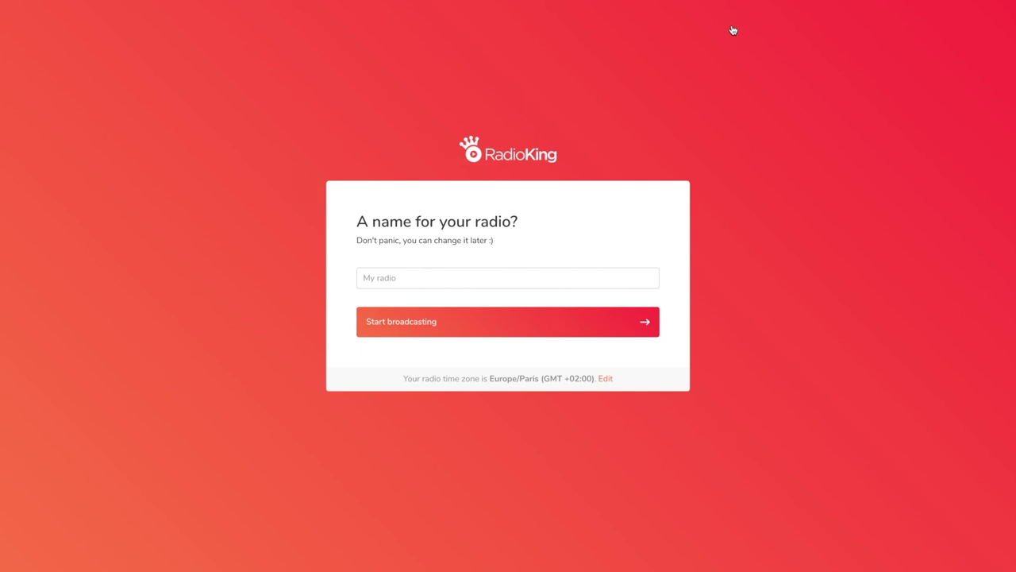
pyautogui.click(487, 278)
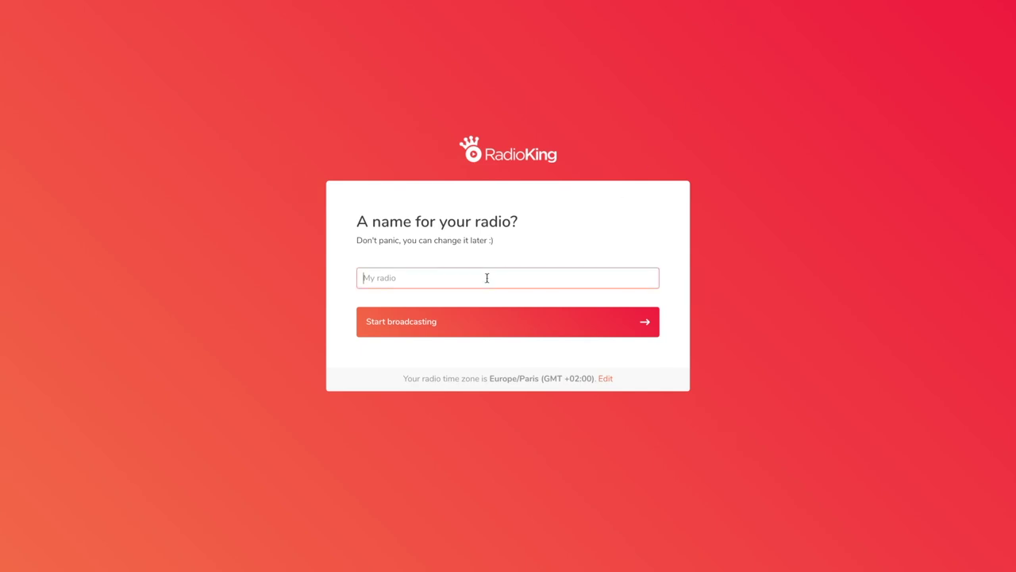
pyautogui.write('Chill Radio')
pyautogui.click(643, 324)
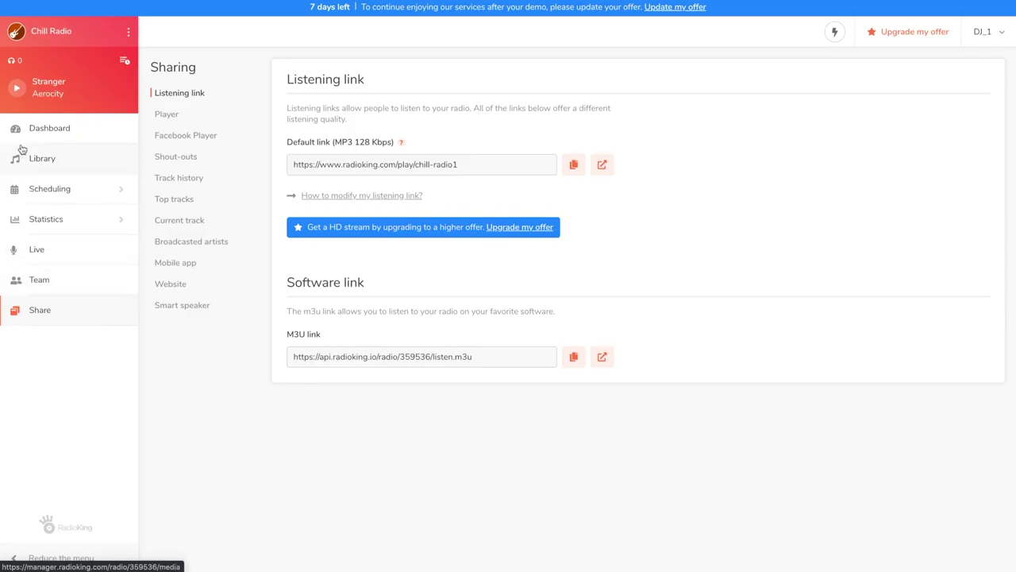
# - From the Dashboard, choose 'Stop my radio' in the Chill Radio options menu
pyautogui.click(17, 134)
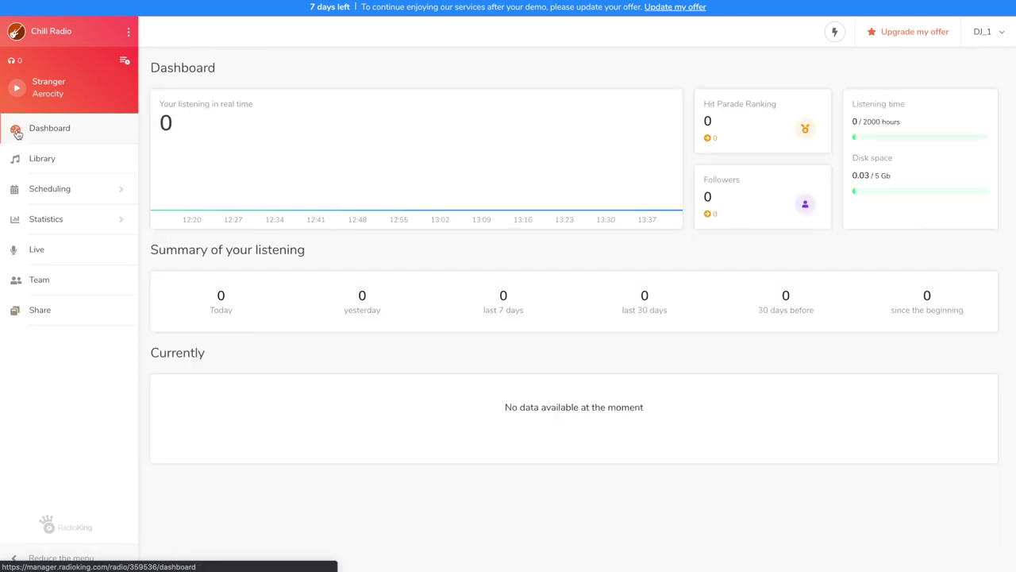
pyautogui.click(127, 32)
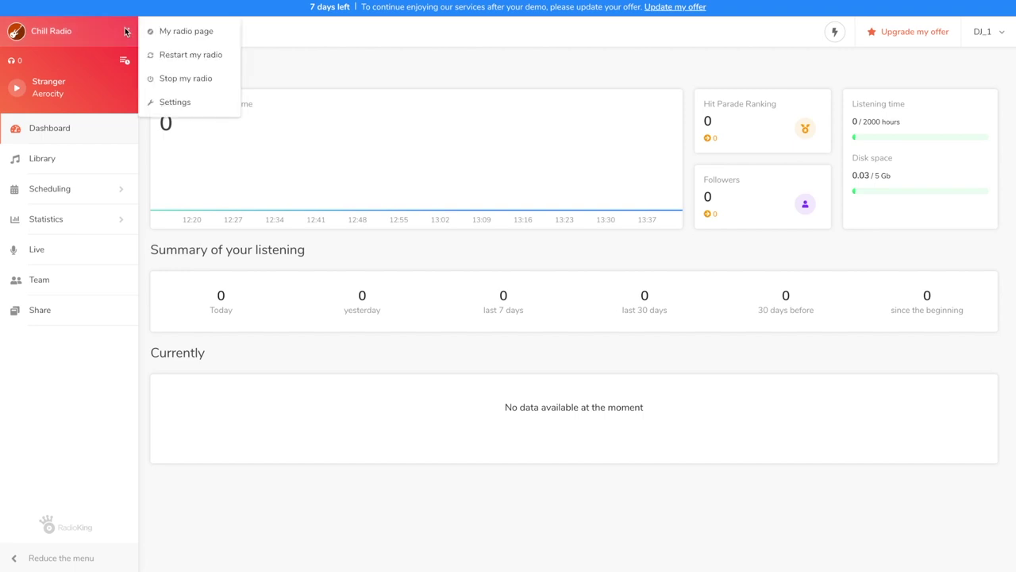
pyautogui.click(167, 80)
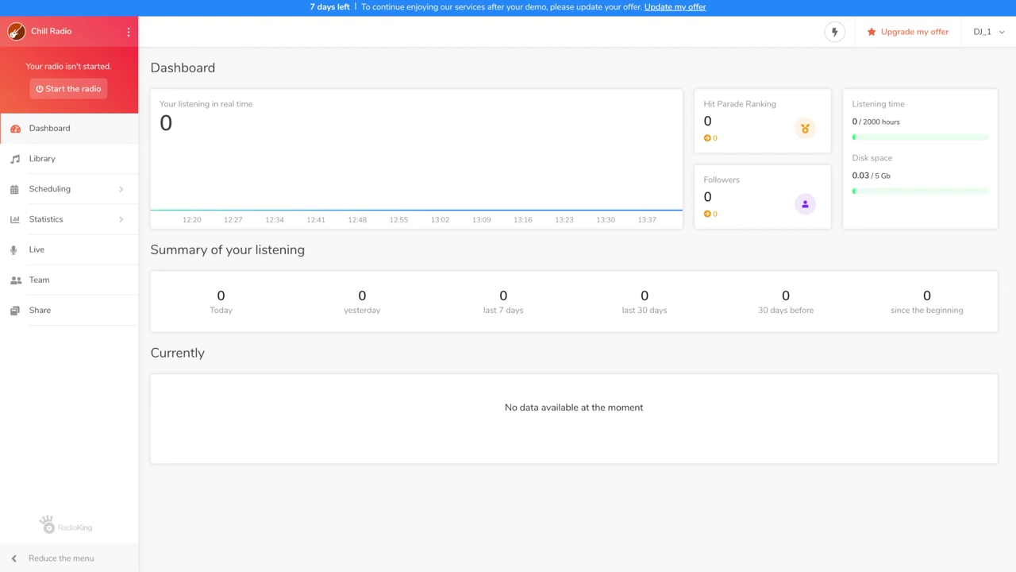
# - Select all five sample tracks in the Library and delete them definitely
pyautogui.click(14, 166)
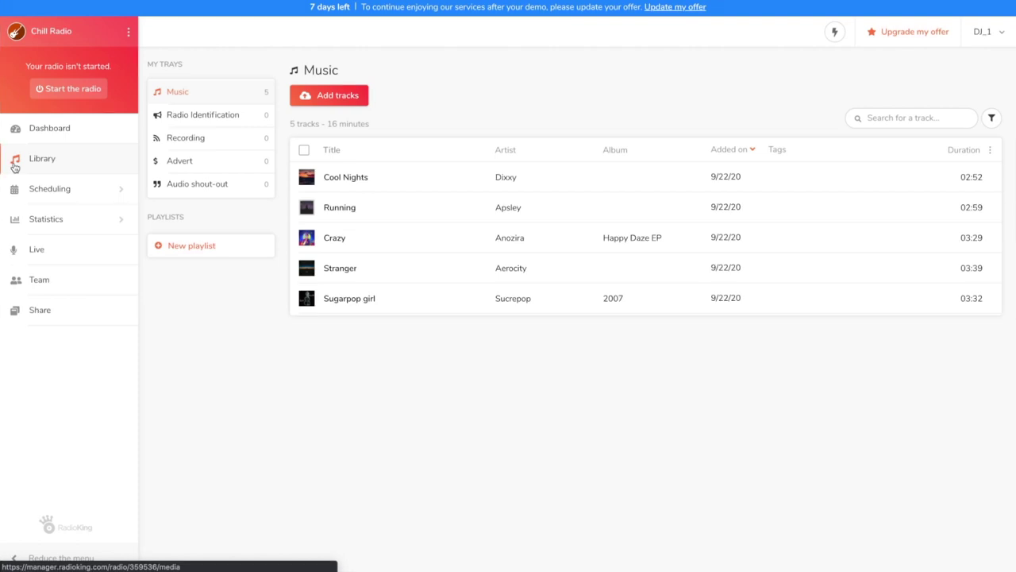
pyautogui.click(304, 150)
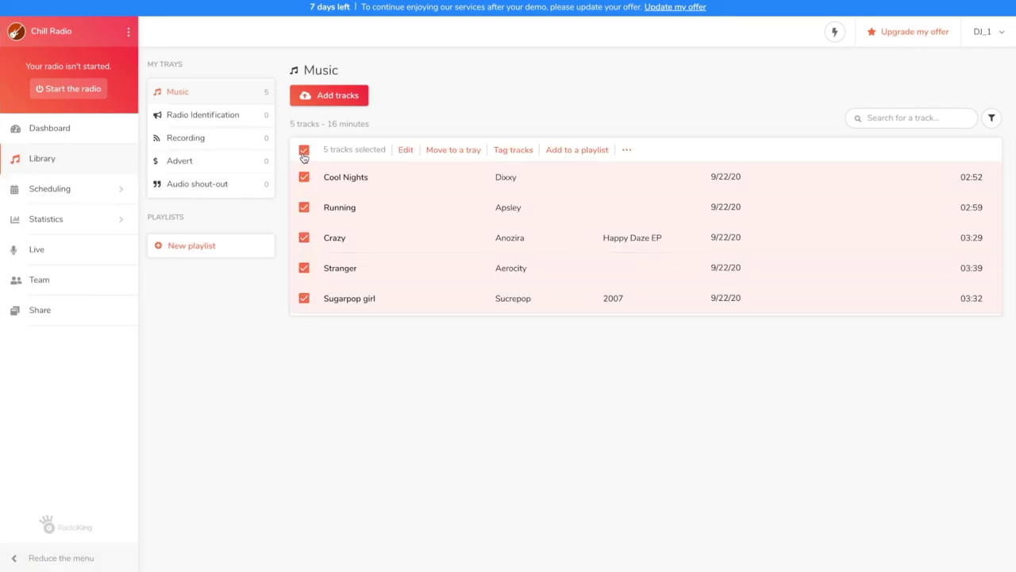
pyautogui.click(626, 150)
pyautogui.click(632, 201)
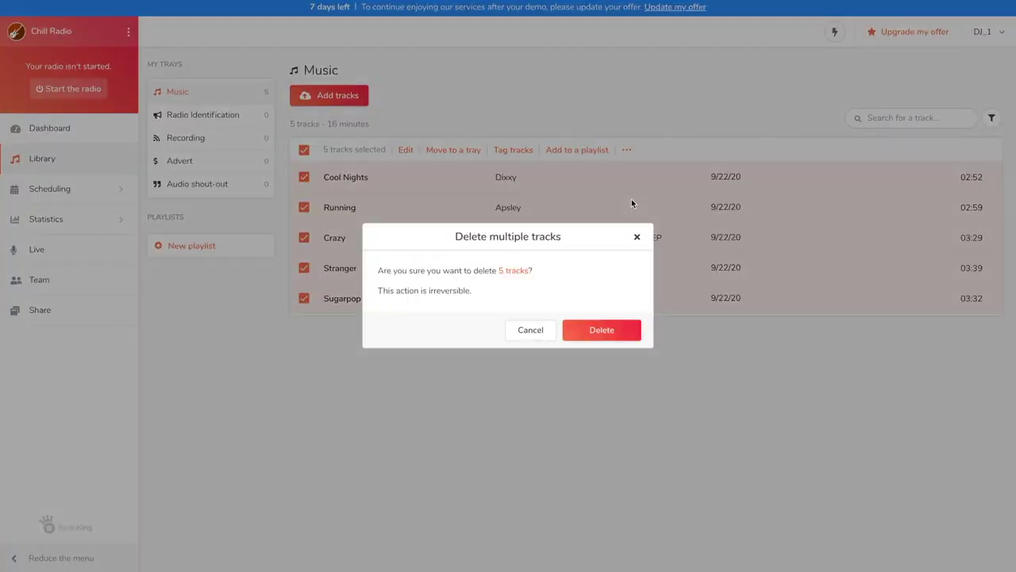
pyautogui.click(601, 330)
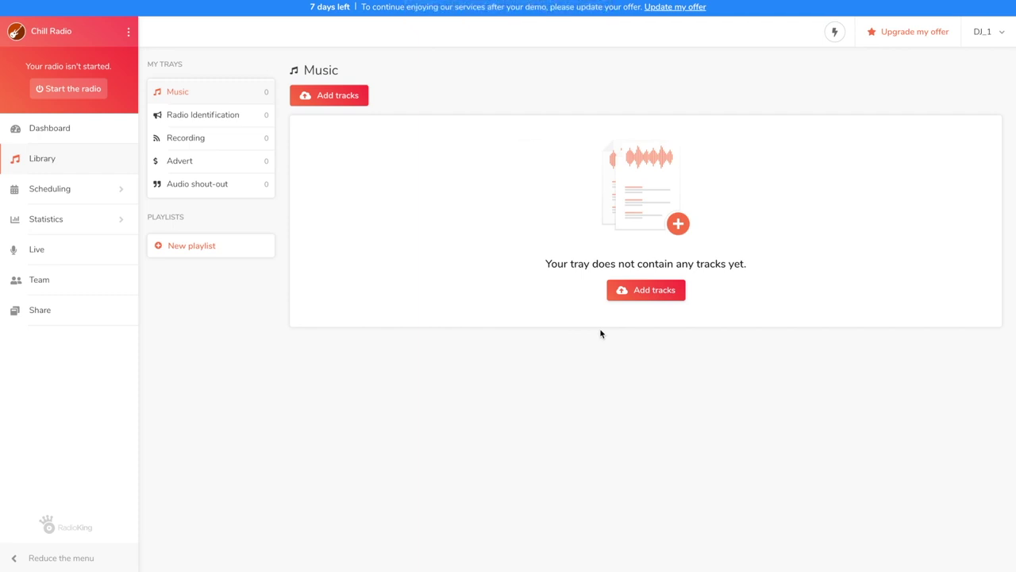
# - Upload all MP3 files from the MUSIQUES folder and collapse the Uploads panel
pyautogui.click(622, 291)
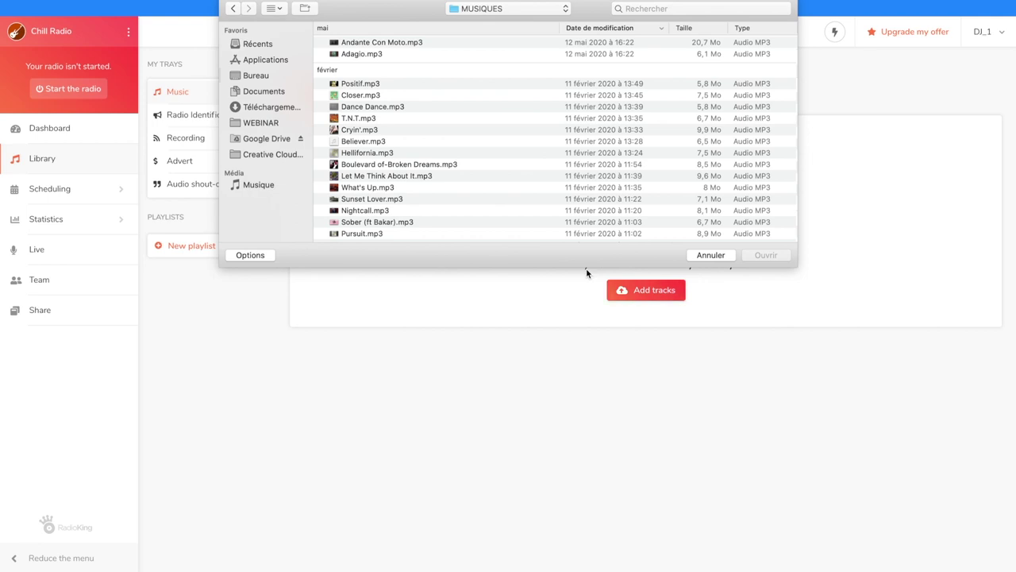
pyautogui.press('super+a')
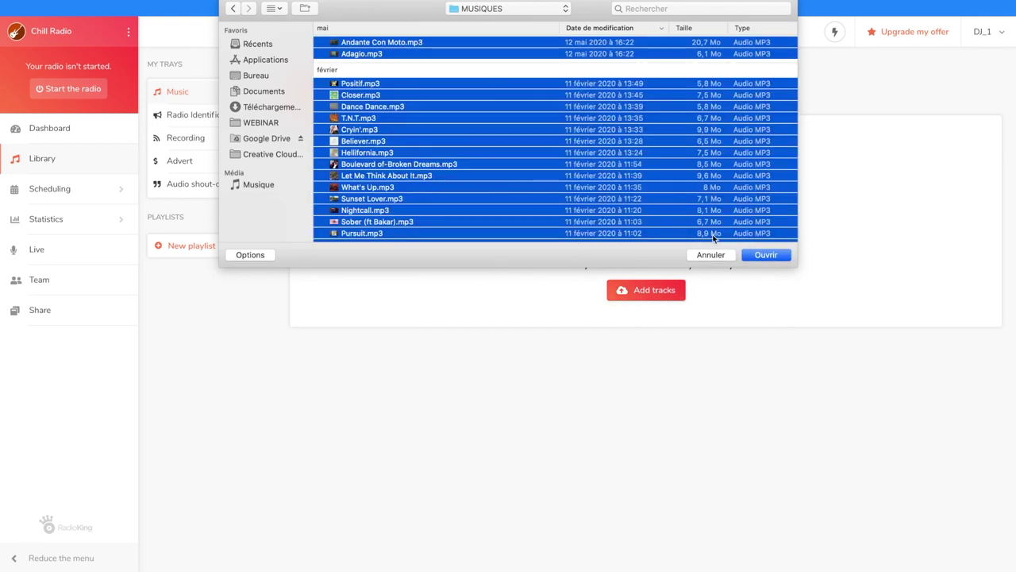
pyautogui.click(758, 255)
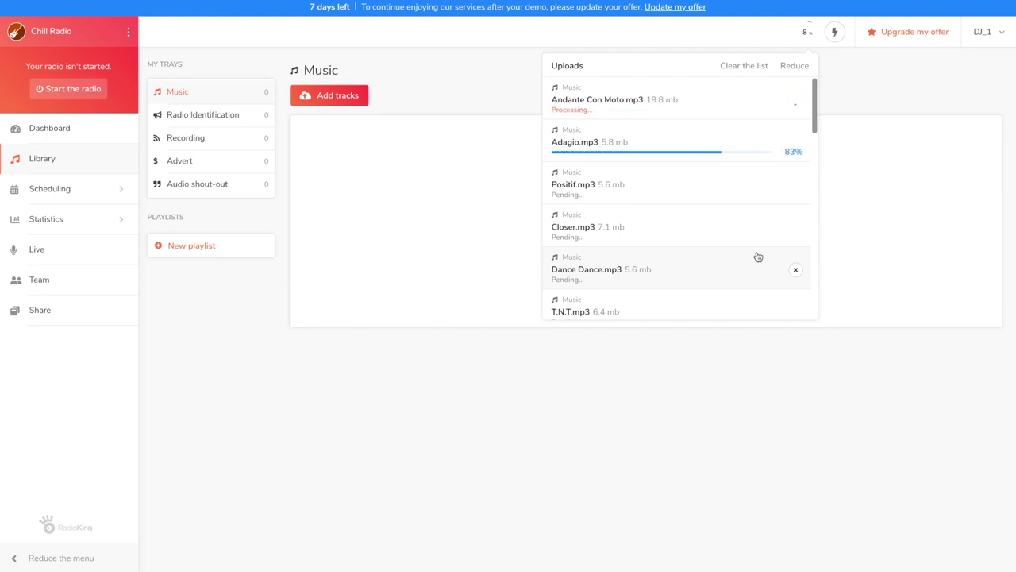
pyautogui.click(803, 70)
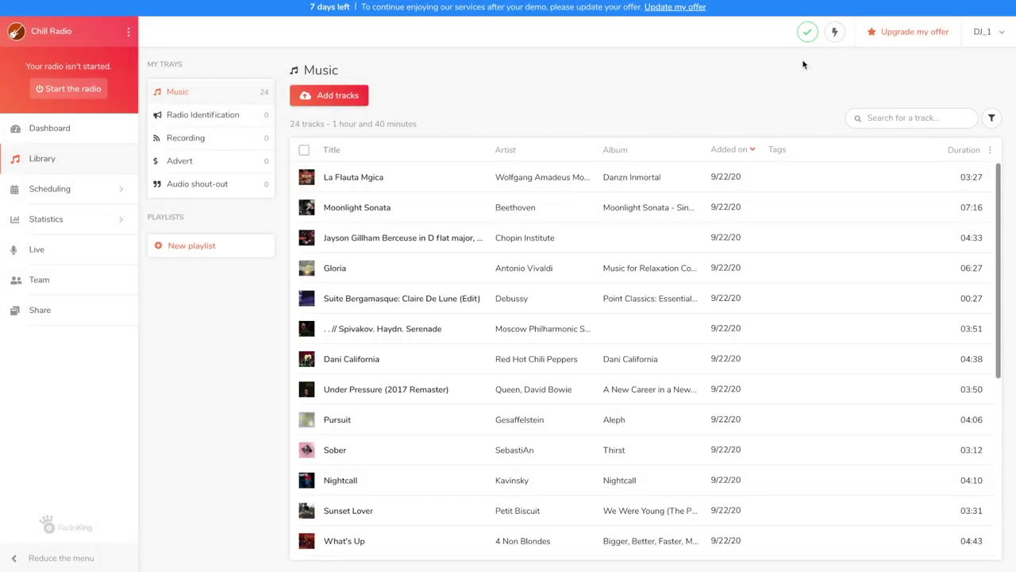
# - Clear the completed uploads list and sort tracks by date added, reversing the order
pyautogui.click(806, 33)
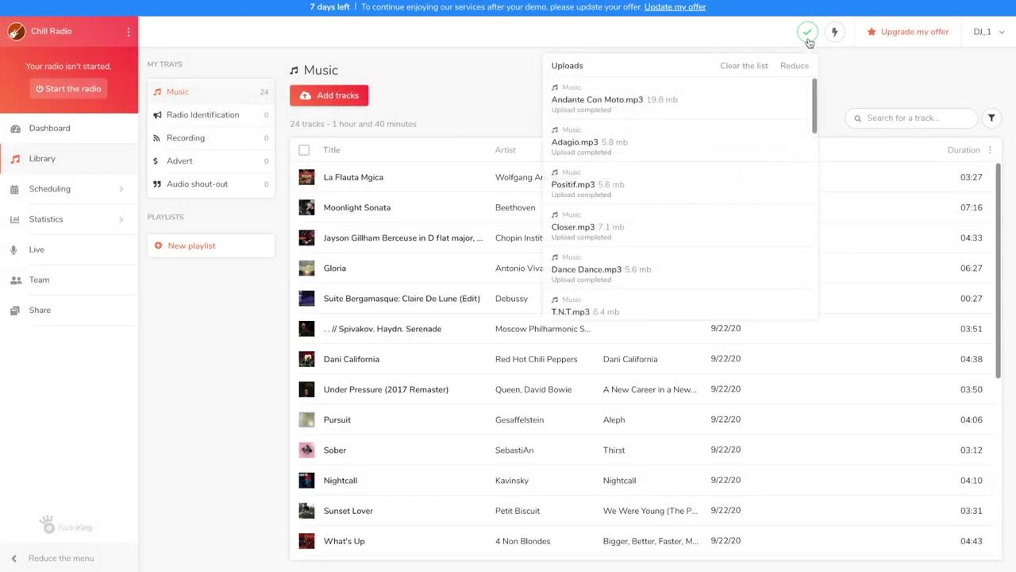
pyautogui.click(758, 67)
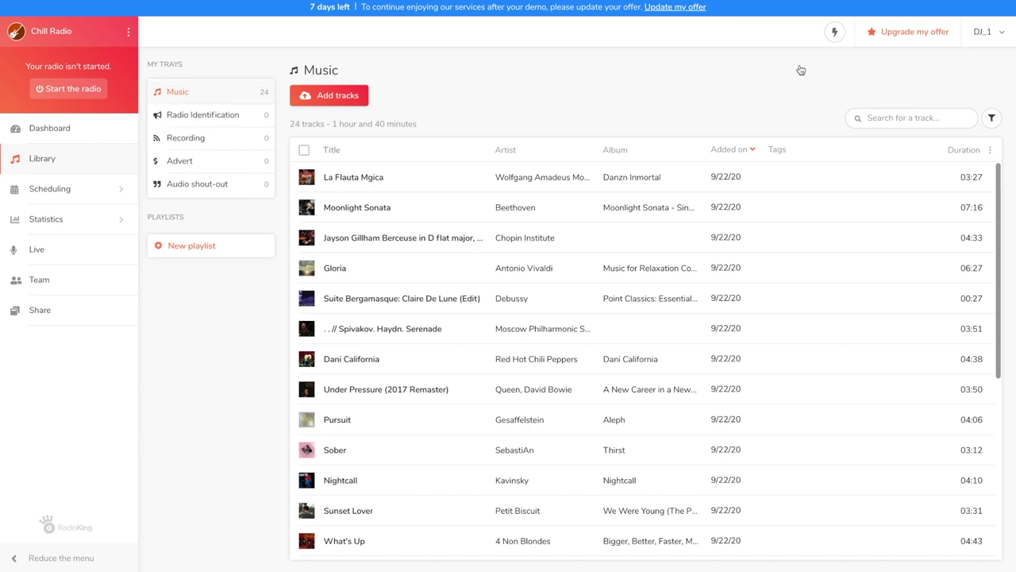
pyautogui.click(753, 150)
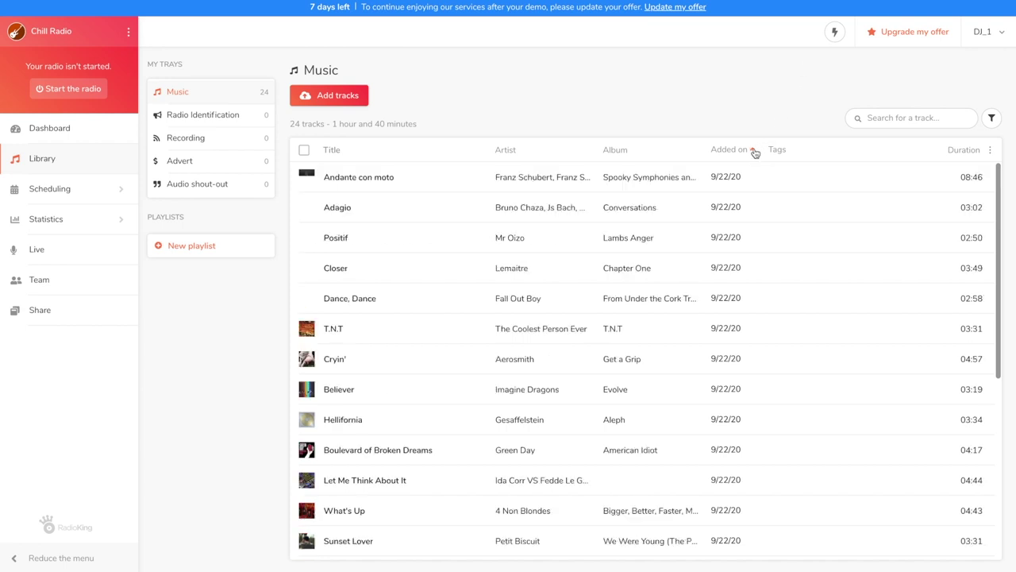
pyautogui.click(753, 150)
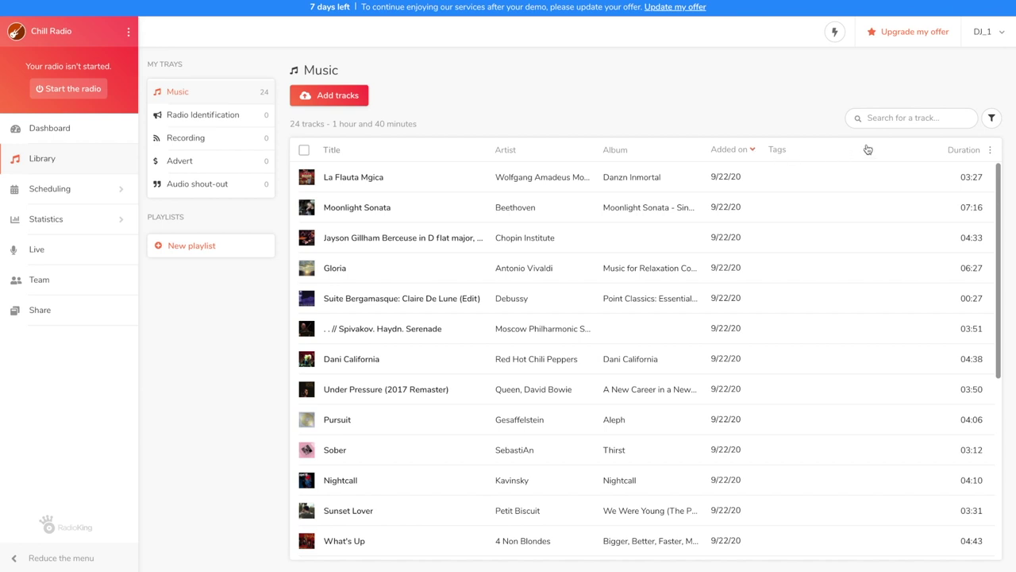
# - Filter tracks to durations lower than 4 minutes, then reset filters to show all 24
pyautogui.click(992, 118)
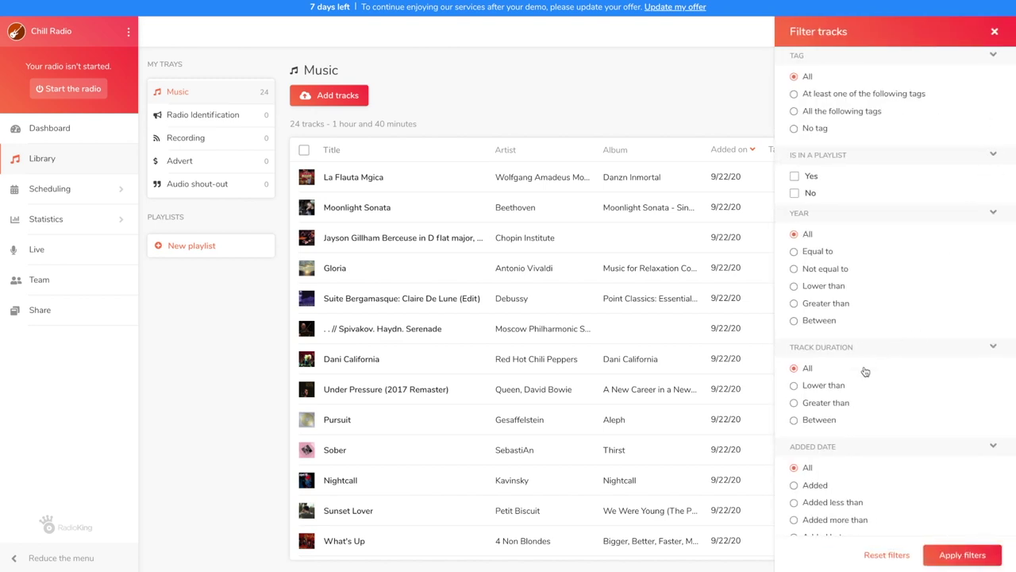
pyautogui.click(831, 391)
pyautogui.click(811, 414)
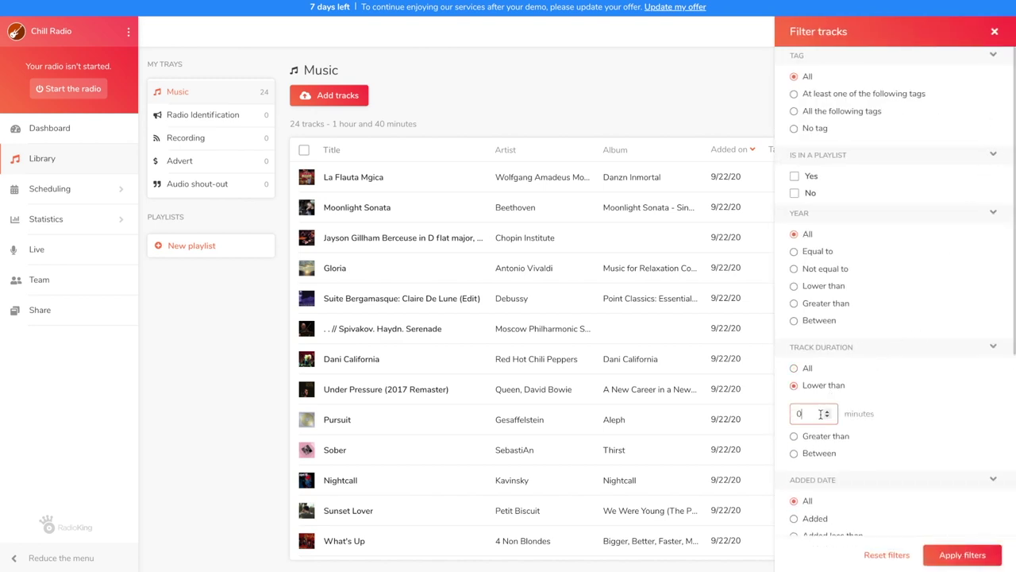
pyautogui.press('BackSpace')
pyautogui.write('4')
pyautogui.click(963, 555)
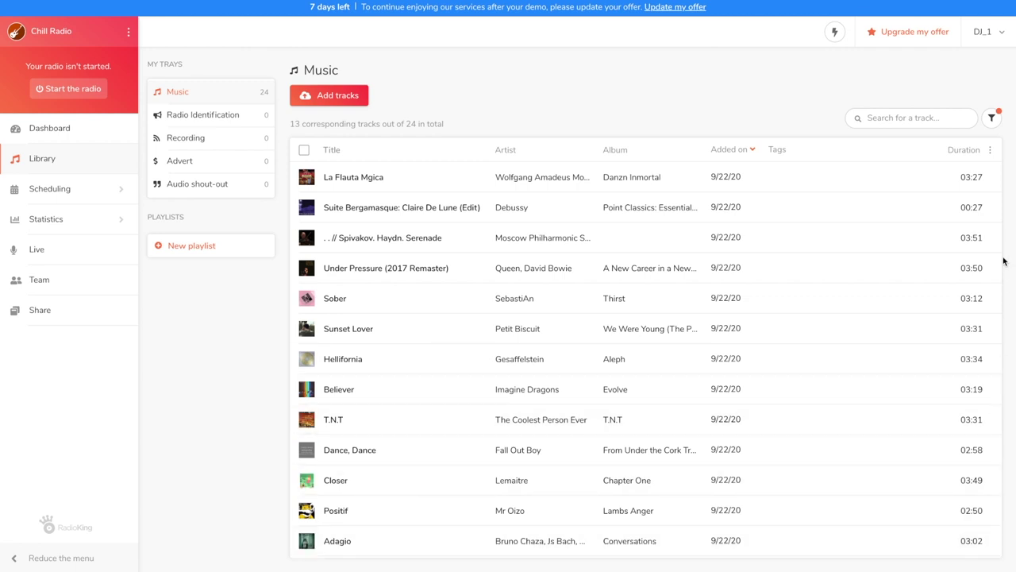
pyautogui.click(991, 118)
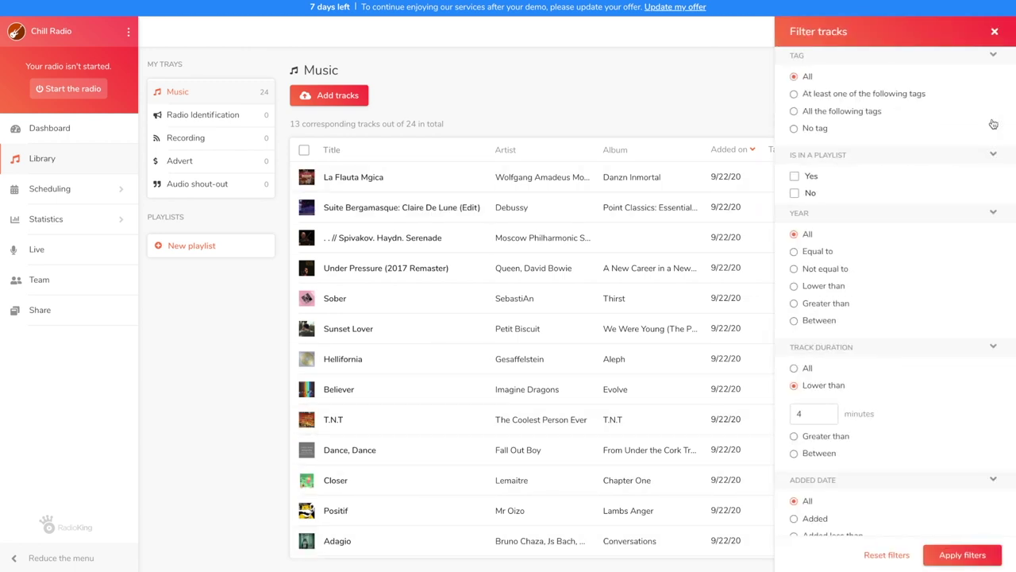
pyautogui.click(886, 555)
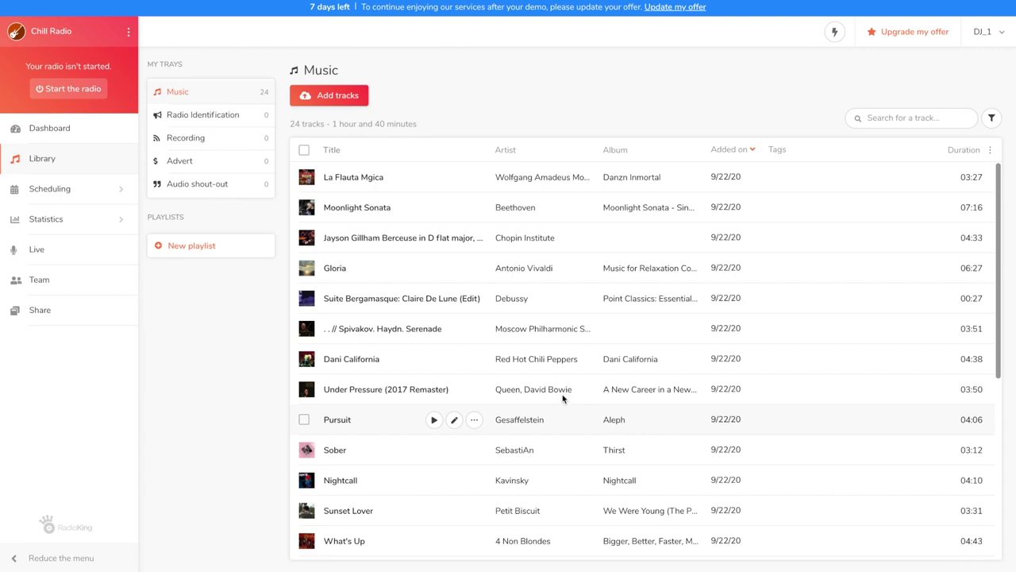
# - Edit the Spivakov track's metadata to title 'Serenade' and artist 'Haydn', and save
pyautogui.click(454, 328)
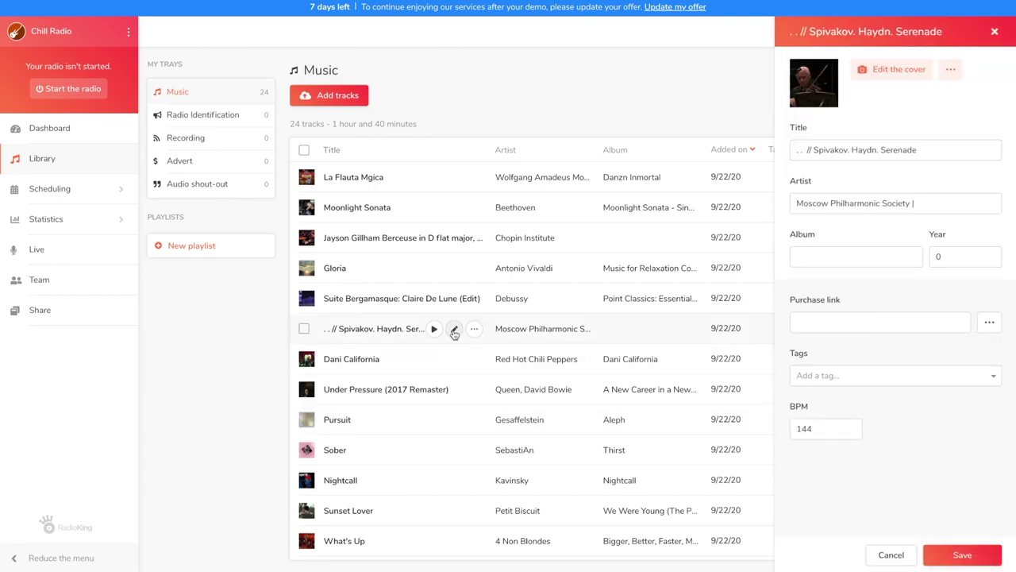
pyautogui.moveTo(878, 151); pyautogui.dragTo(786, 151)
pyautogui.press('BackSpace')
pyautogui.tripleClick(846, 202)
pyautogui.write('Haydn')
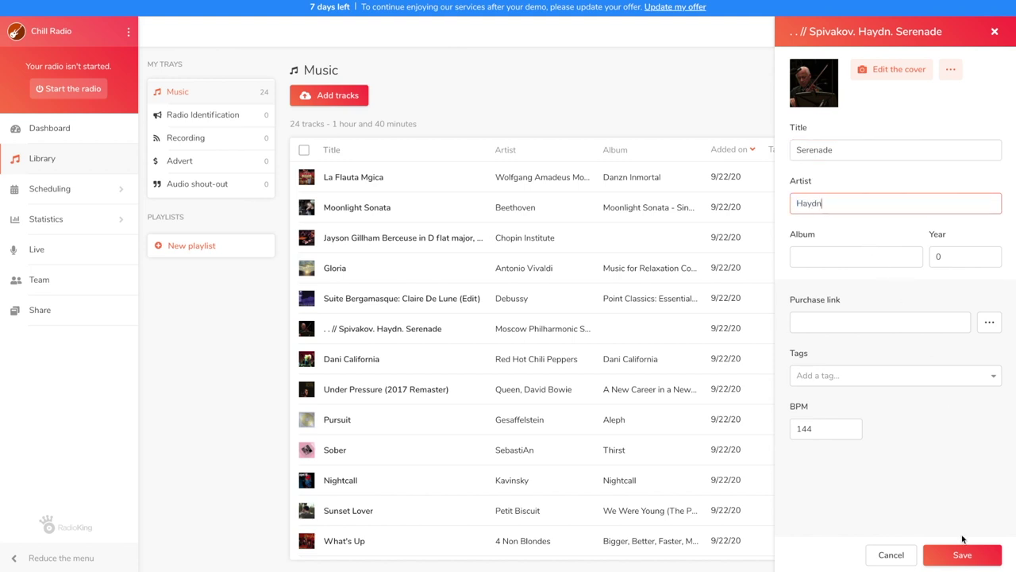
pyautogui.click(963, 557)
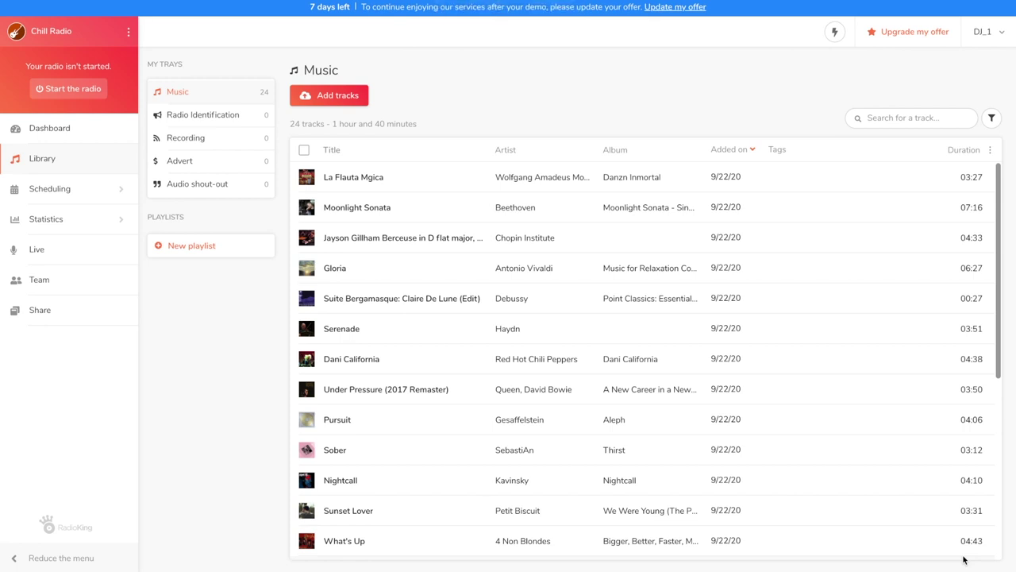
pyautogui.moveTo(963, 559)
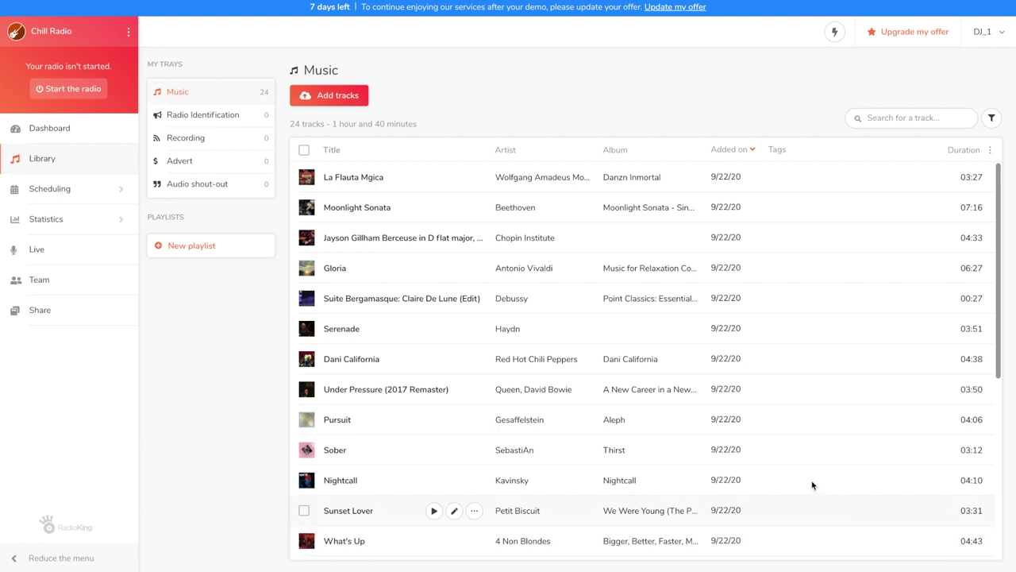
# - Select eight rock tracks, from Dani California and Under Pressure to T.N.T and Dance, Dance, excluding Hellifornia
pyautogui.click(304, 359)
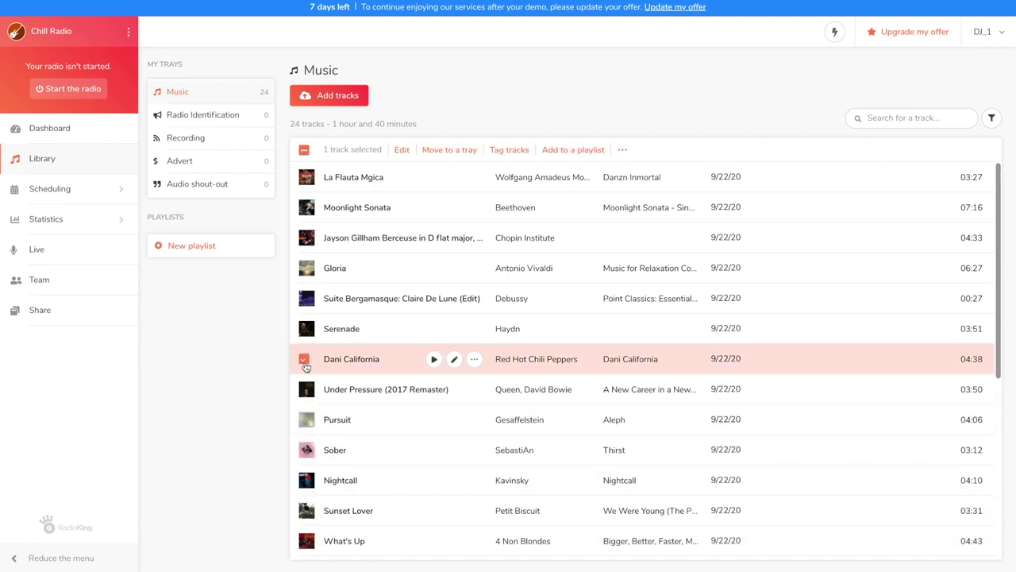
pyautogui.click(304, 389)
pyautogui.scroll(-1, 307, 391)
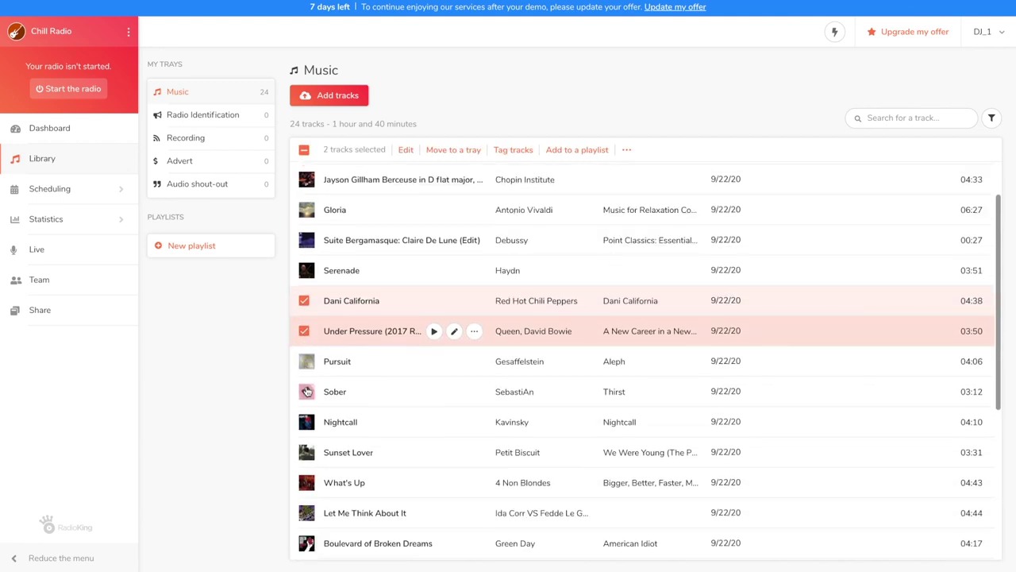
pyautogui.scroll(-2, 307, 391)
pyautogui.click(307, 389)
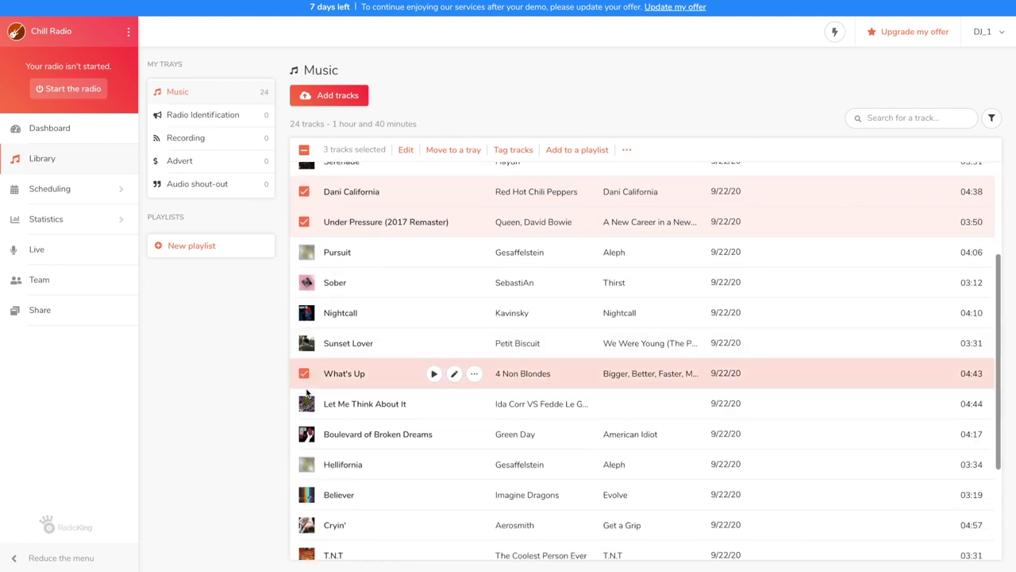
pyautogui.click(304, 434)
pyautogui.click(304, 464)
pyautogui.scroll(-2, 306, 460)
pyautogui.click(304, 396)
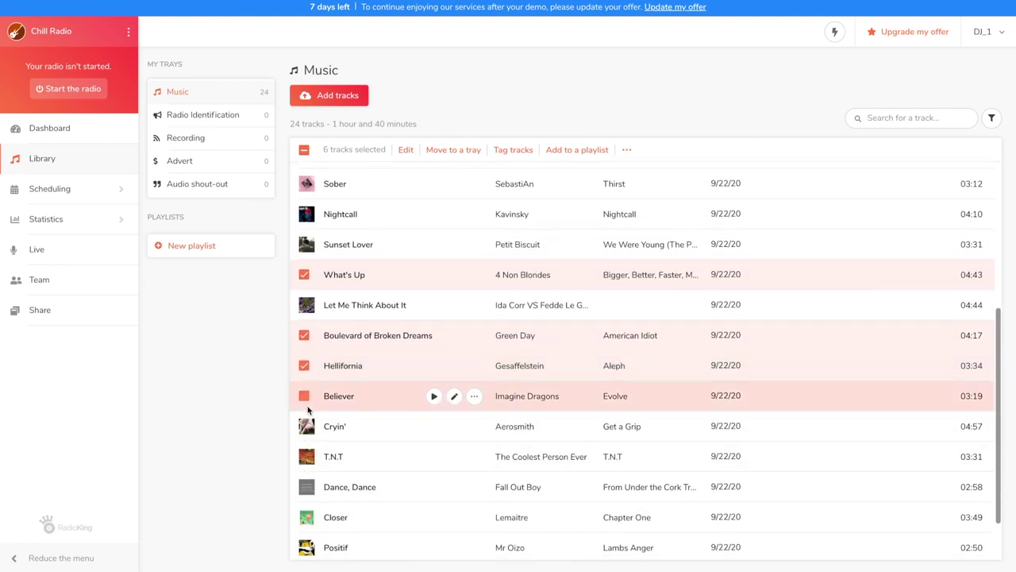
pyautogui.click(304, 425)
pyautogui.click(304, 456)
pyautogui.scroll(-1, 306, 486)
pyautogui.click(304, 423)
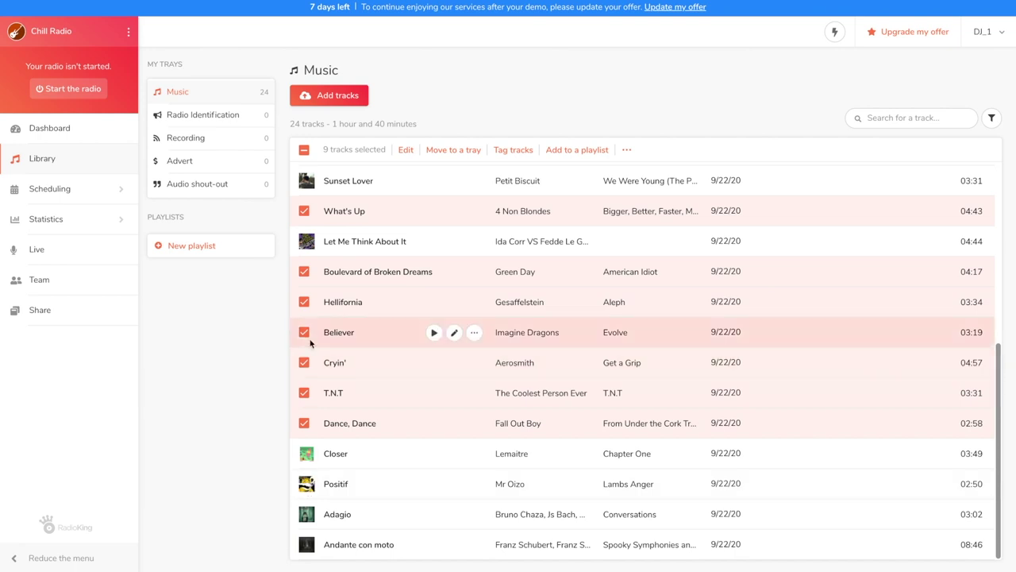
pyautogui.click(304, 303)
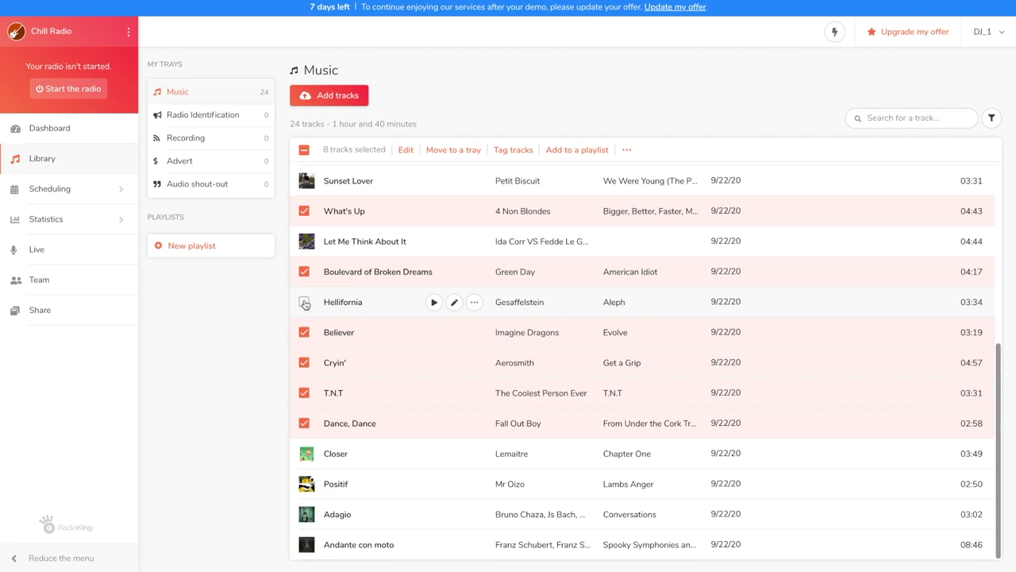
# - Tag the selected tracks with a new 'Rock' tag and list all Rock-tagged tracks
pyautogui.click(508, 152)
pyautogui.click(486, 265)
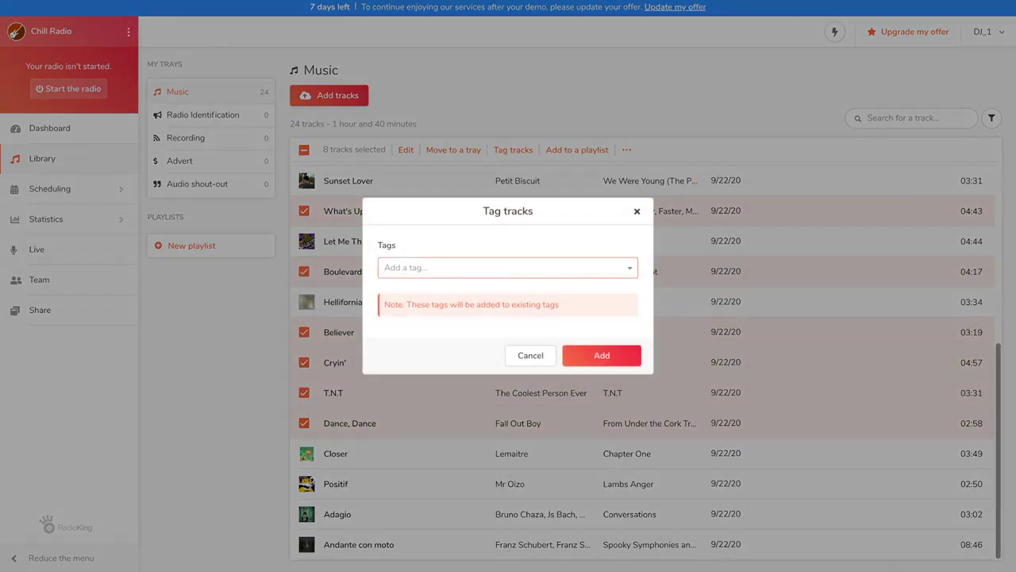
pyautogui.write('Rock')
pyautogui.click(479, 291)
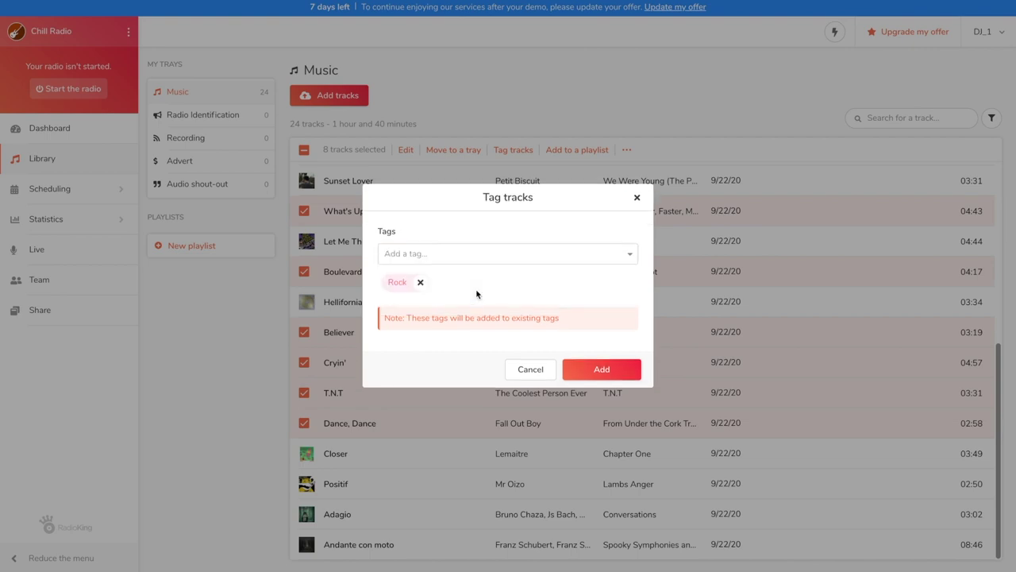
pyautogui.click(601, 372)
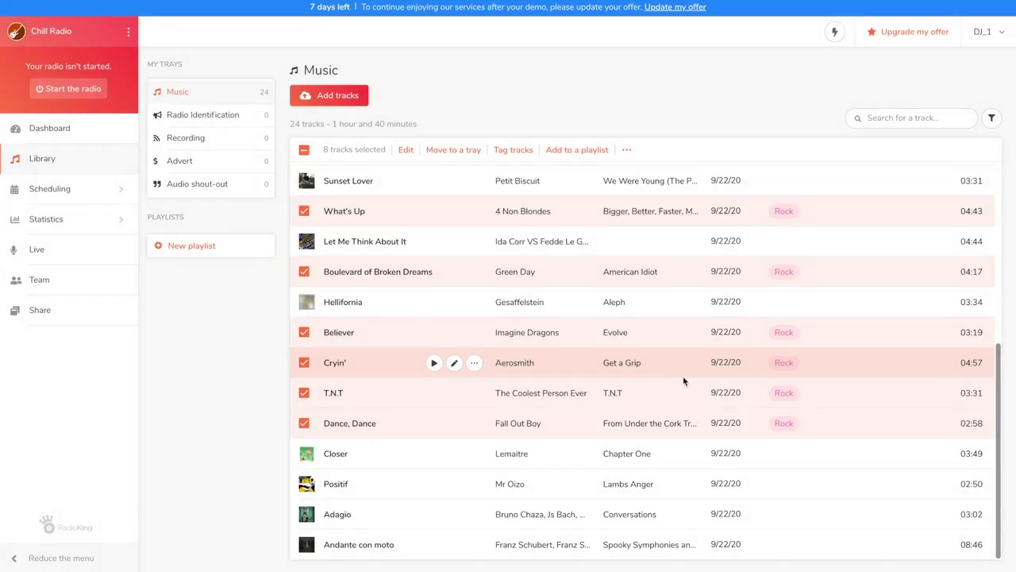
pyautogui.click(775, 364)
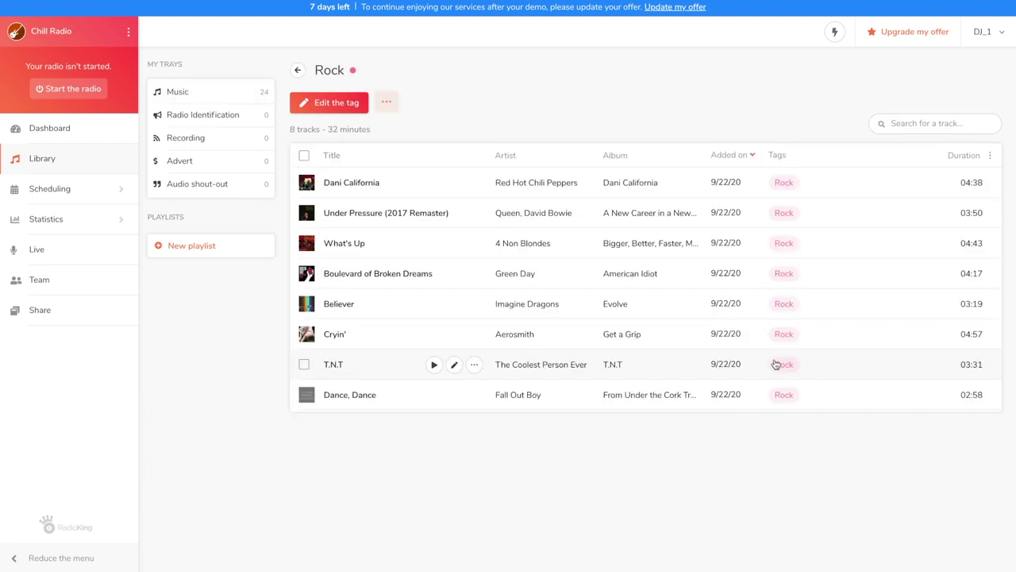
# - Change the Rock tag colour to light green (#7BED9F) and return to the Music library
pyautogui.click(384, 102)
pyautogui.click(353, 103)
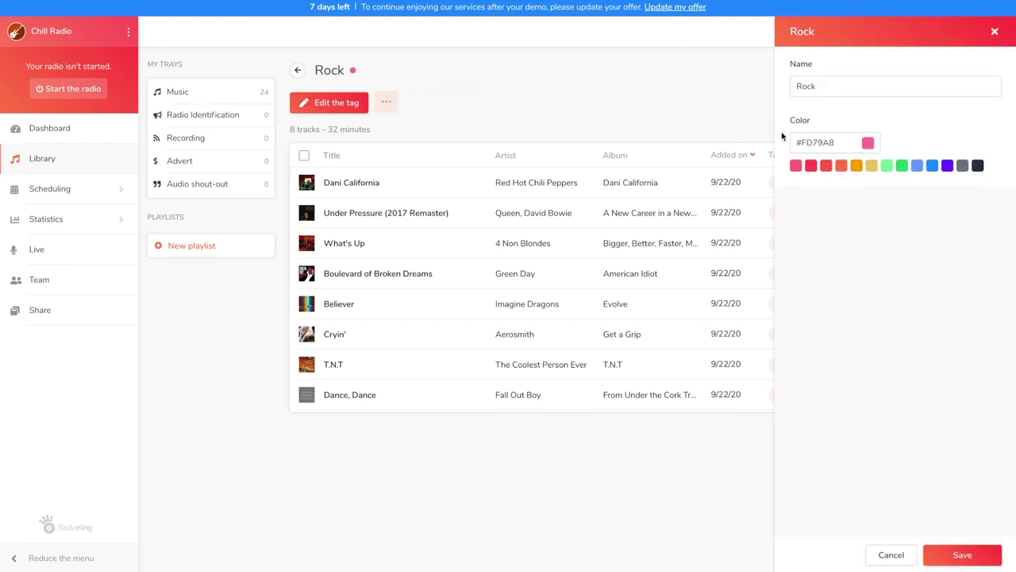
pyautogui.click(886, 165)
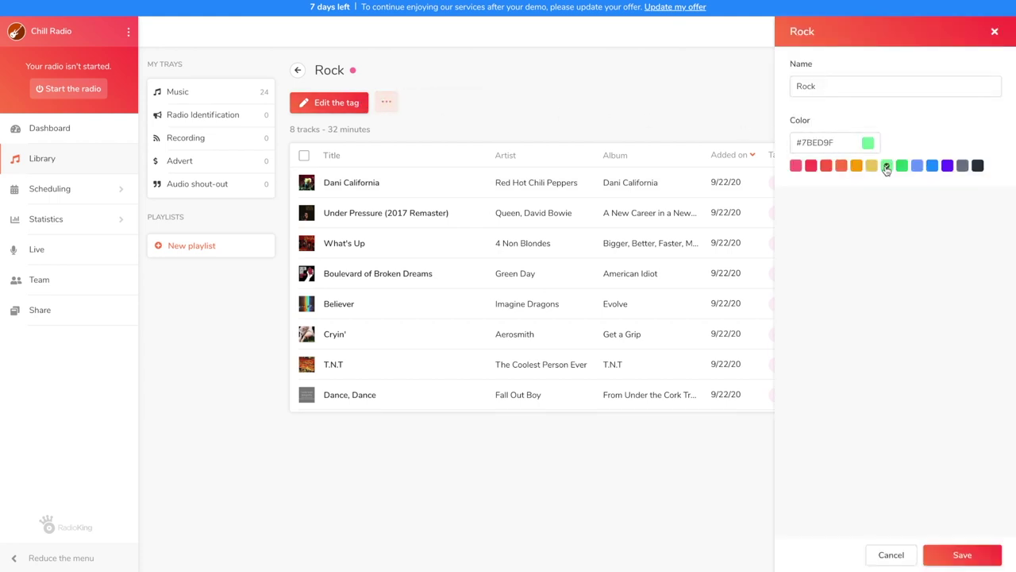
pyautogui.click(960, 557)
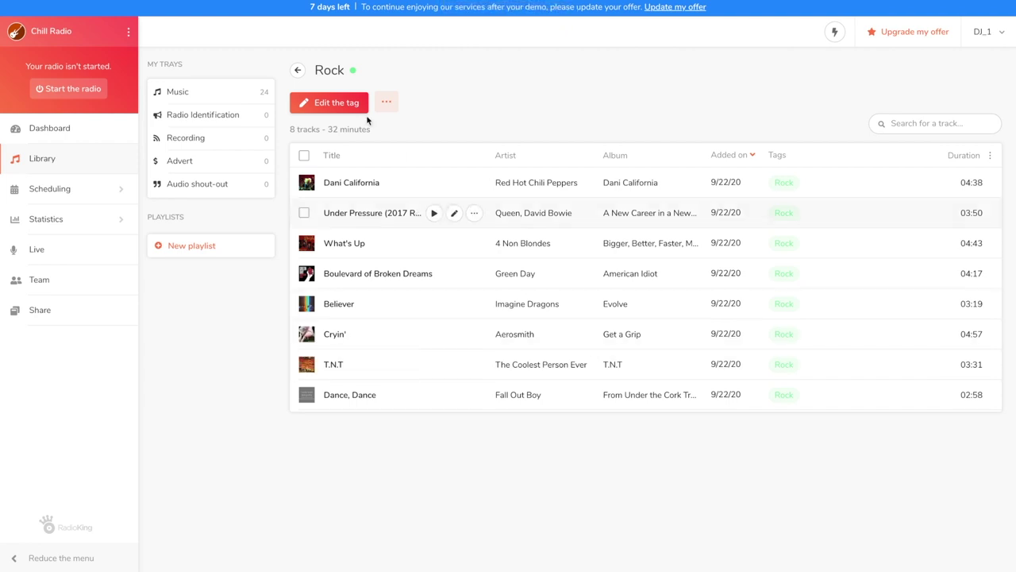
pyautogui.click(298, 70)
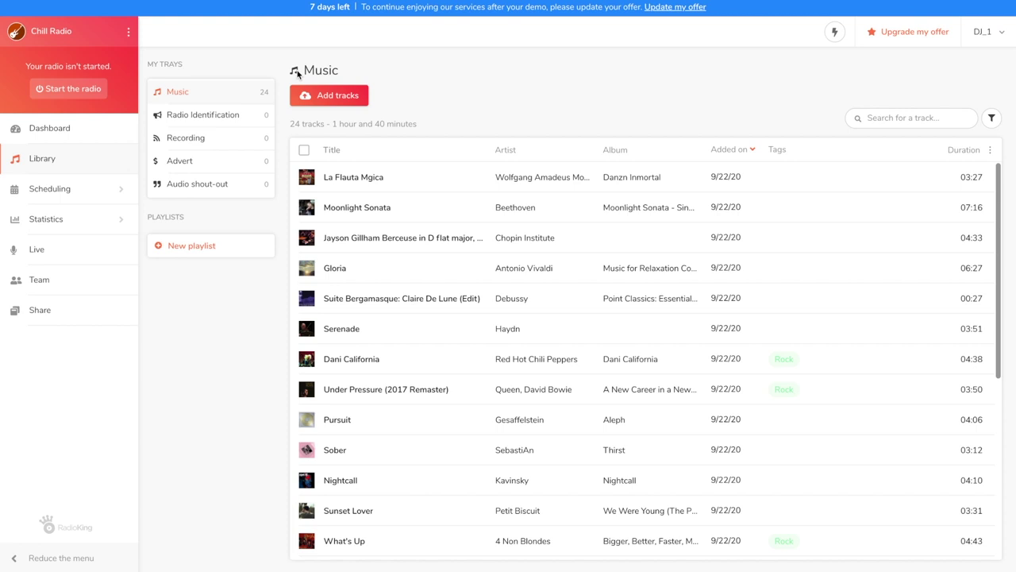
# - Start a new playlist named Rock with a dark charcoal colour, set as automatic
pyautogui.click(159, 247)
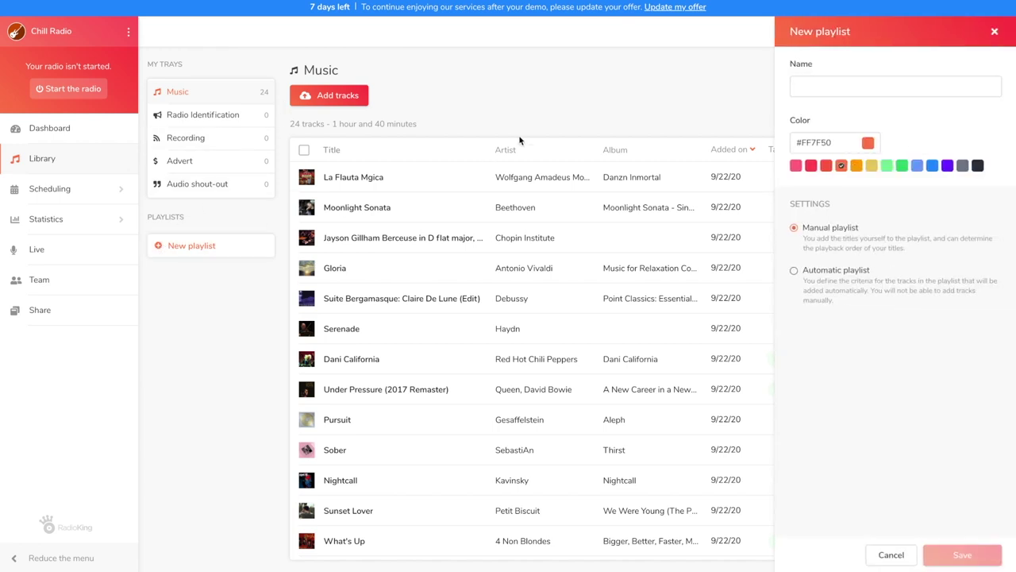
pyautogui.click(831, 79)
pyautogui.write('Rock')
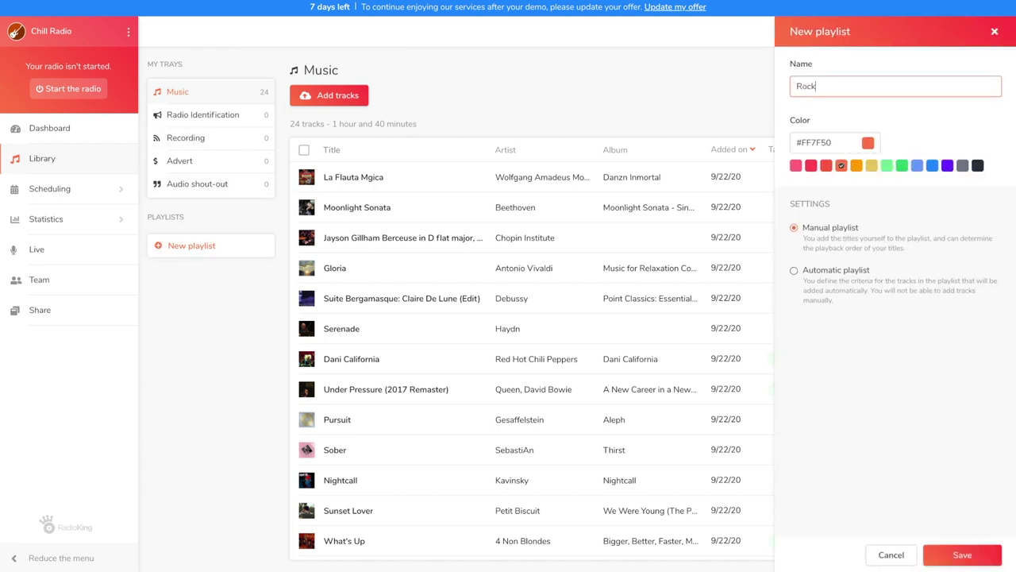
pyautogui.click(977, 166)
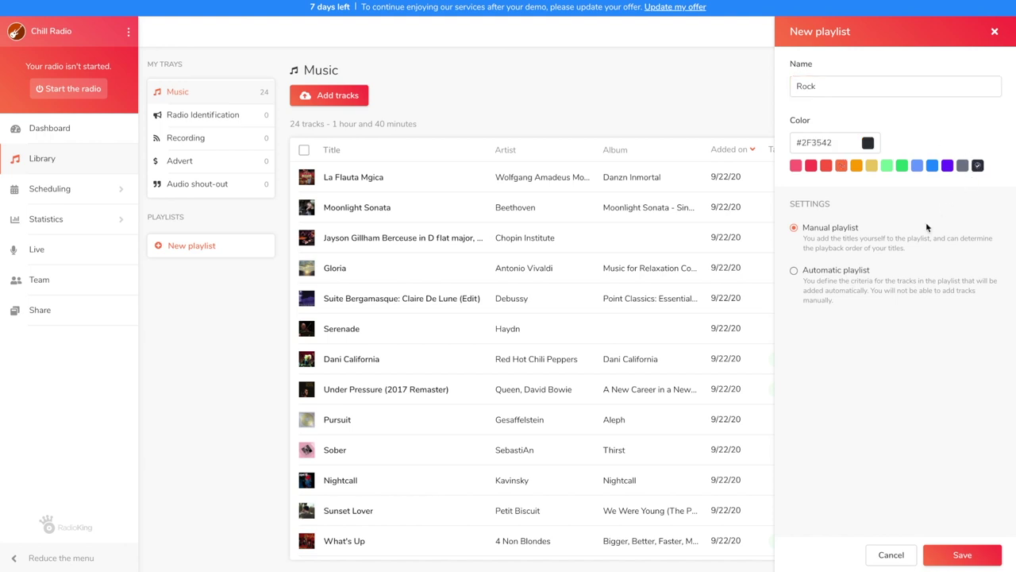
pyautogui.click(855, 277)
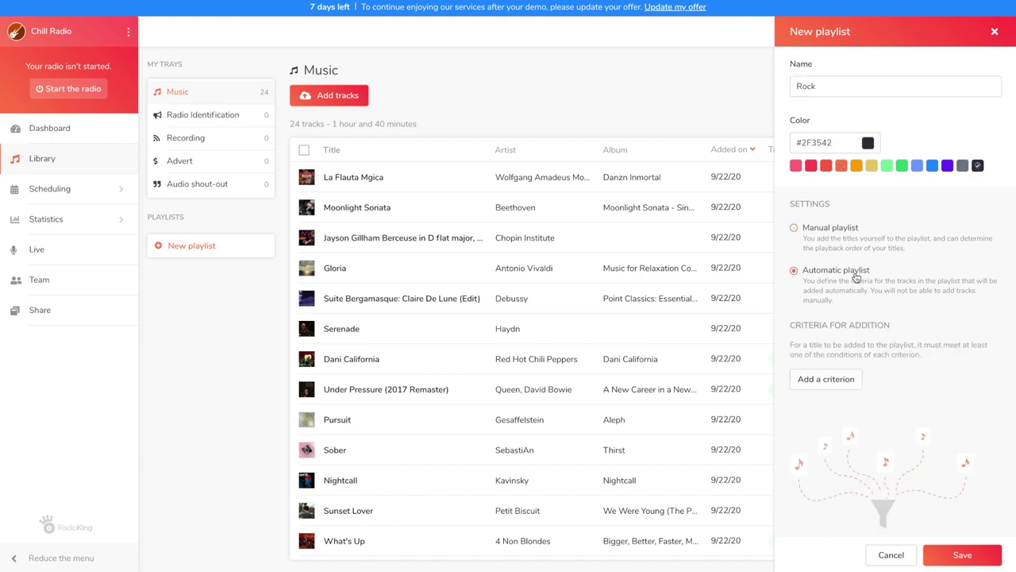
# - Add a Tag criterion matching Rock and save the automatic playlist
pyautogui.click(826, 379)
pyautogui.click(819, 355)
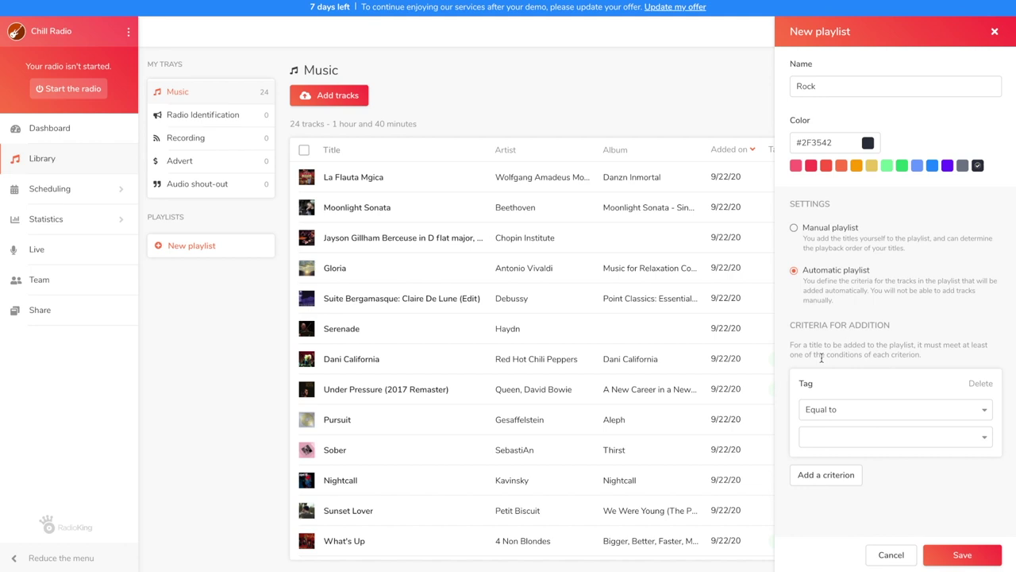
pyautogui.click(798, 402)
pyautogui.press('Tab')
pyautogui.write('R')
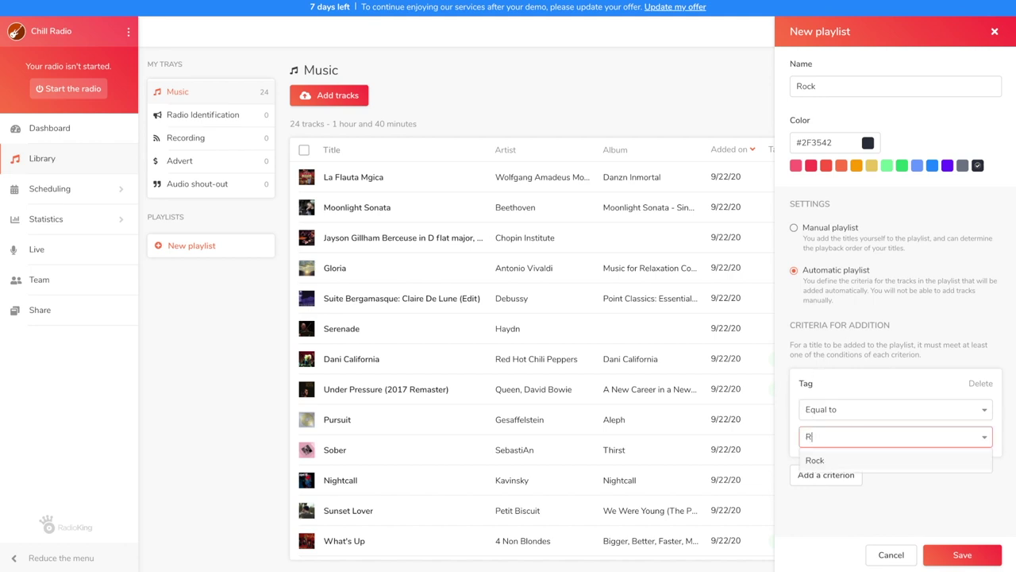
pyautogui.write('ock')
pyautogui.click(816, 460)
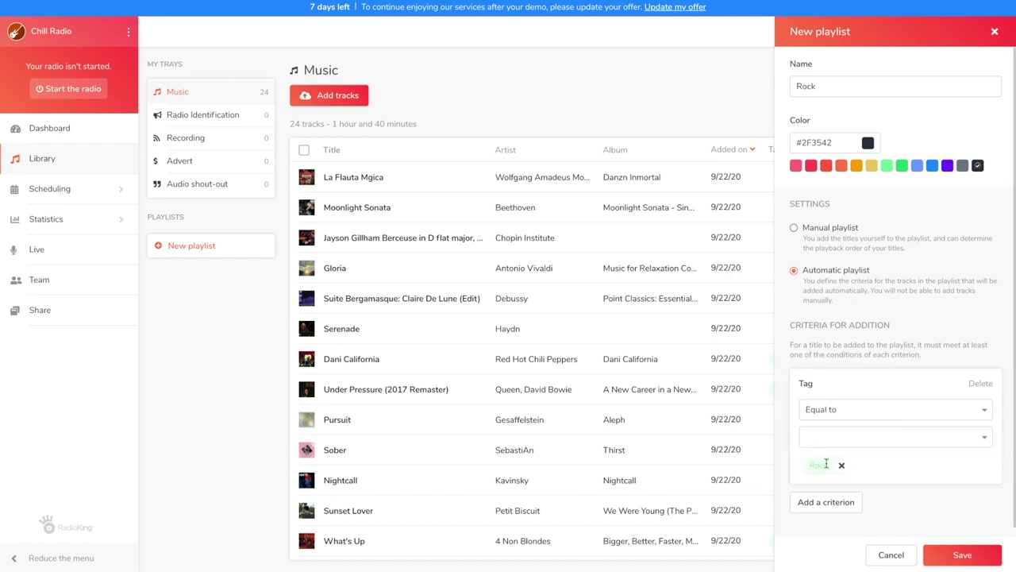
pyautogui.click(960, 560)
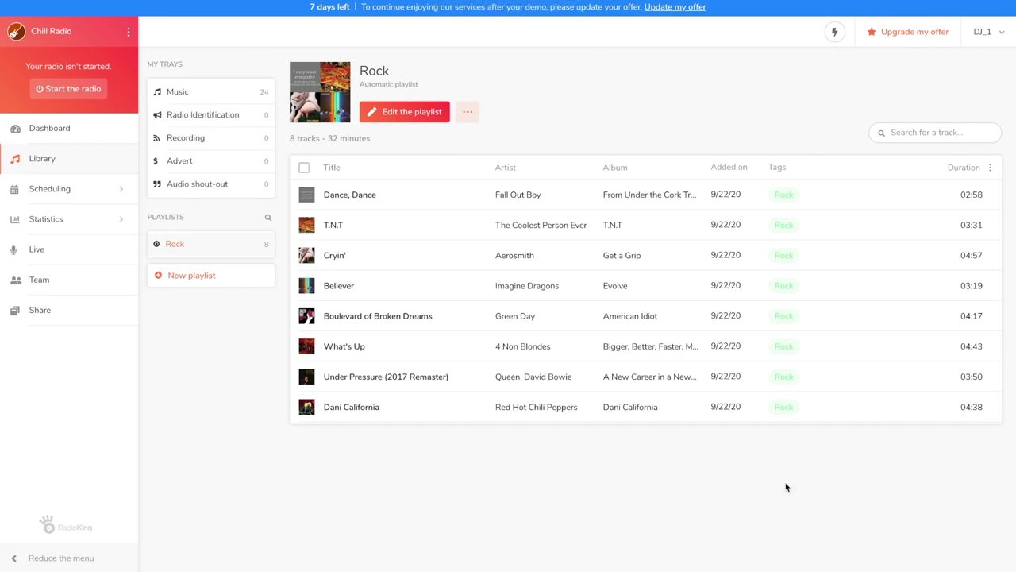
# - Sort the Rock playlist by Title, then open 'Edit mix points' for Believer
pyautogui.click(331, 168)
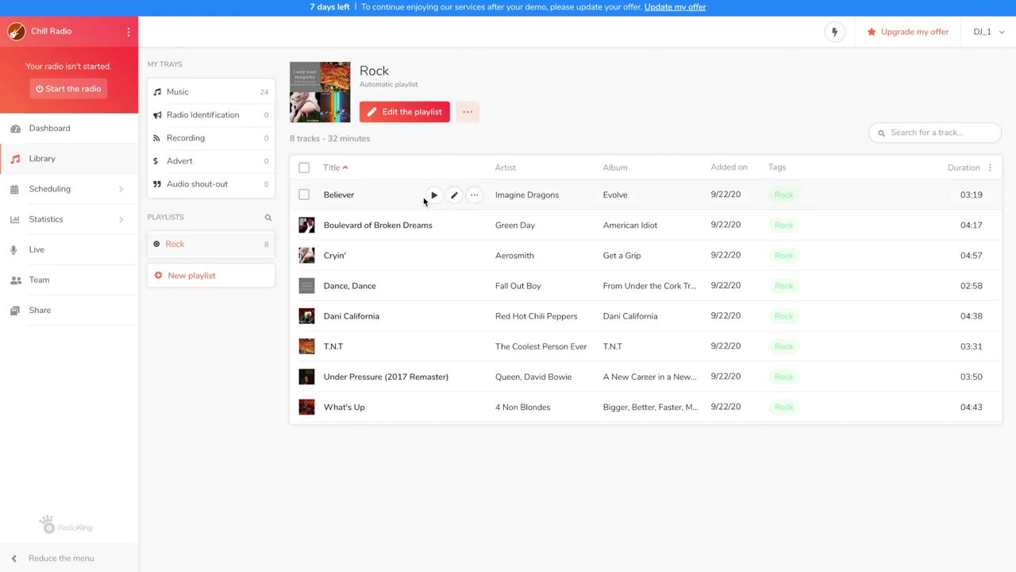
pyautogui.click(474, 195)
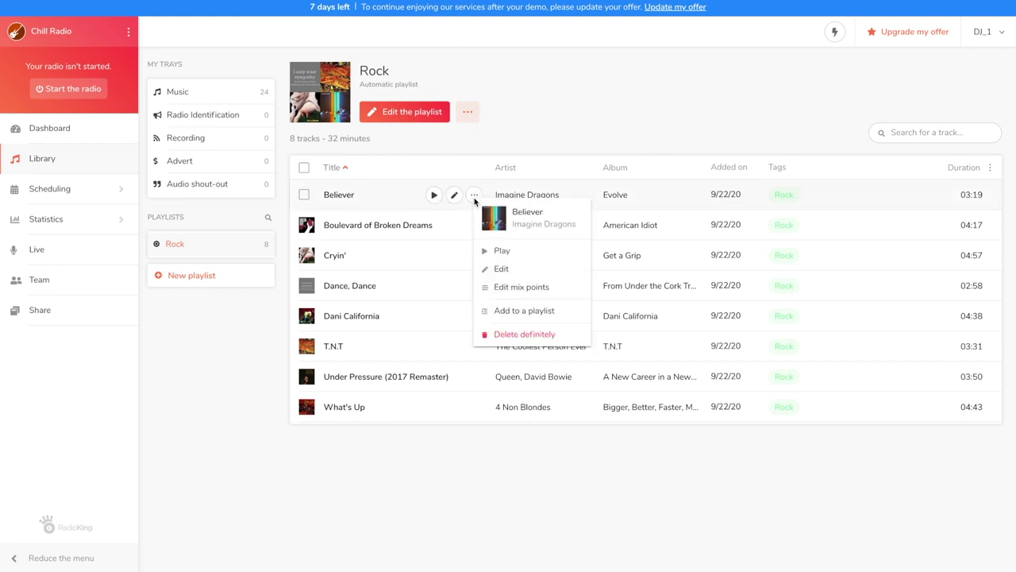
pyautogui.click(504, 287)
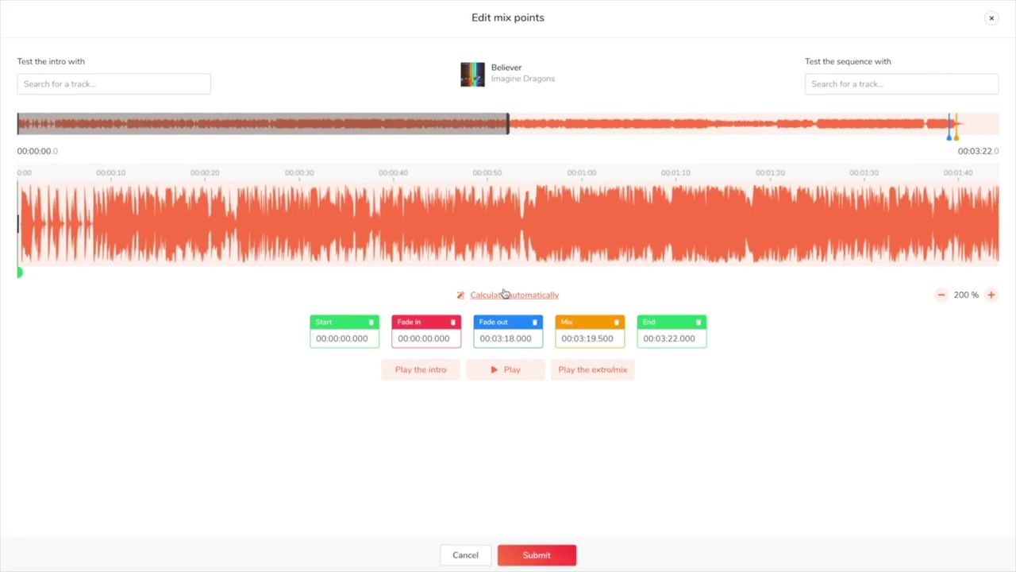
# - Preview Believer's intro and set its fade-in point at 00:00:07.830
pyautogui.click(431, 370)
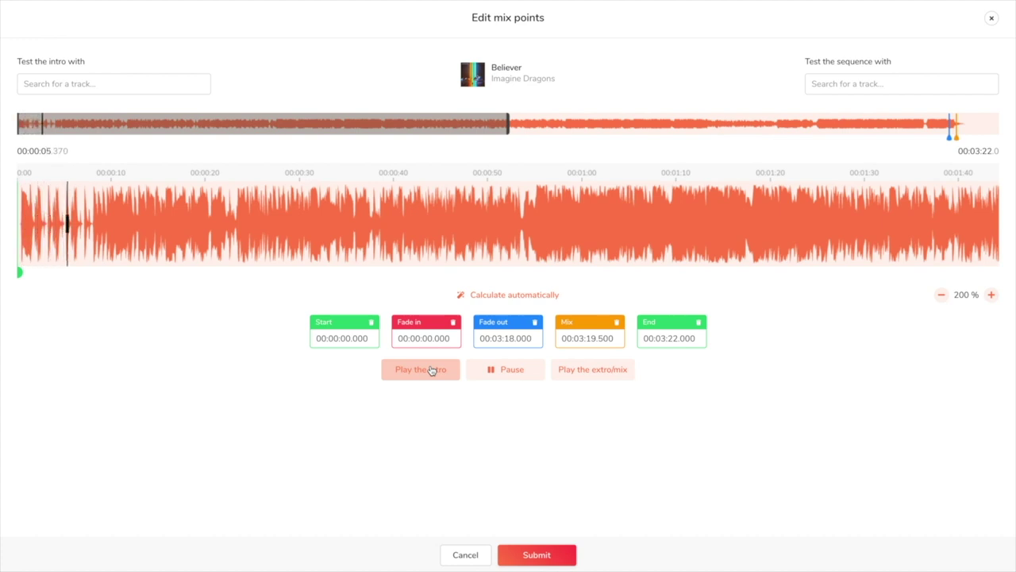
pyautogui.click(485, 372)
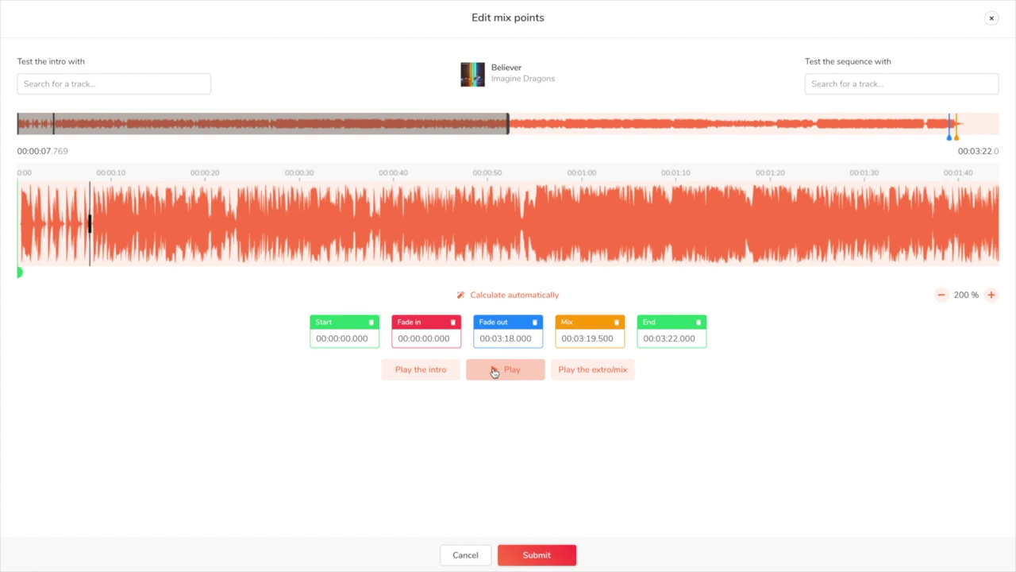
pyautogui.click(418, 324)
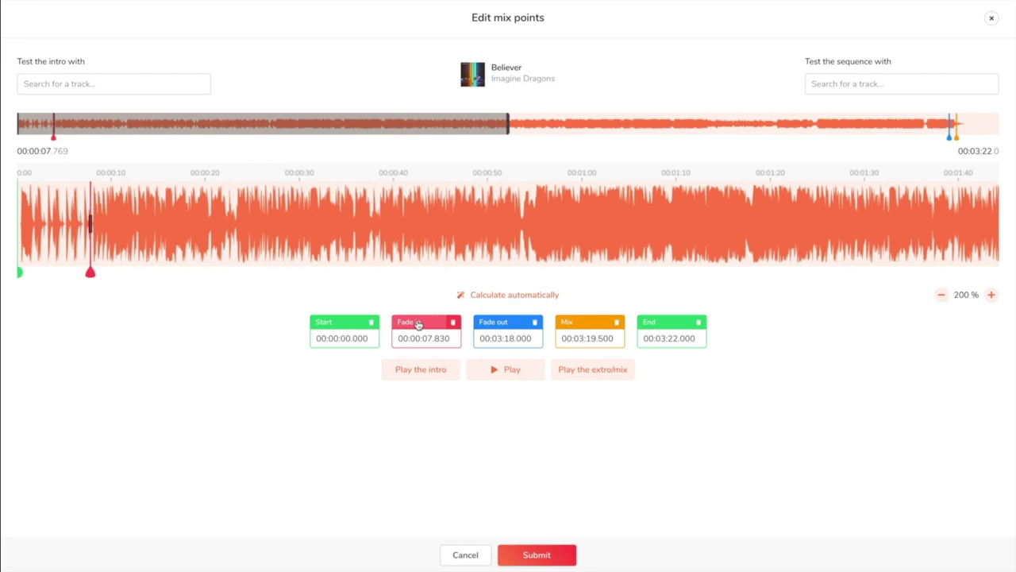
pyautogui.click(430, 371)
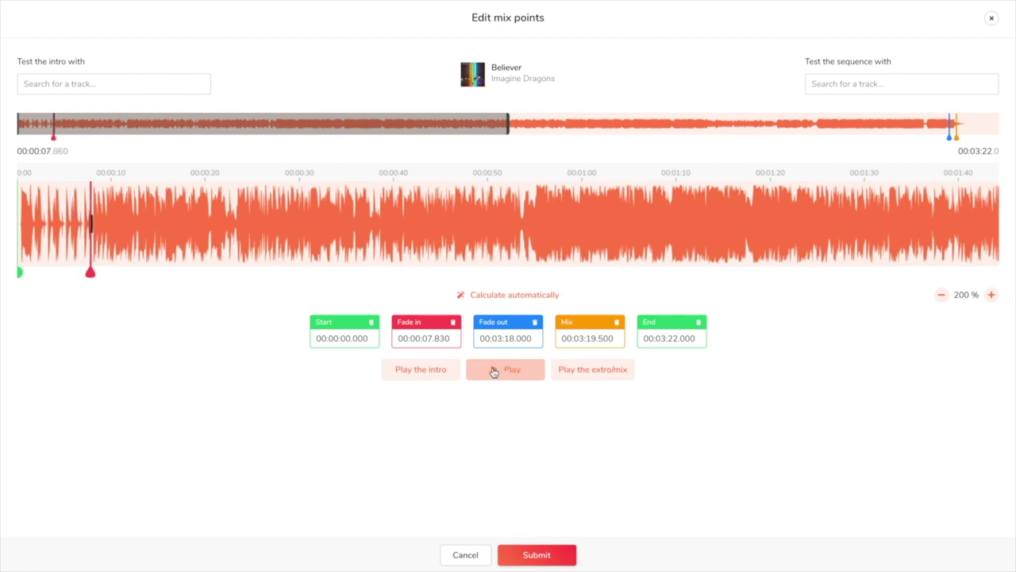
# - Move Believer's fade-out to 00:03:12.880 and preview the new ending
pyautogui.click(827, 128)
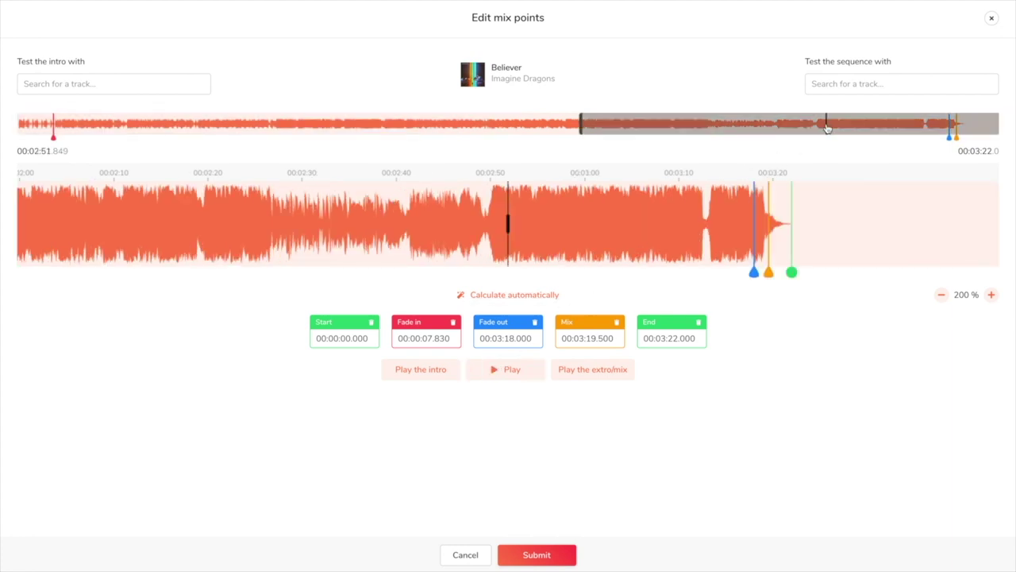
pyautogui.click(624, 371)
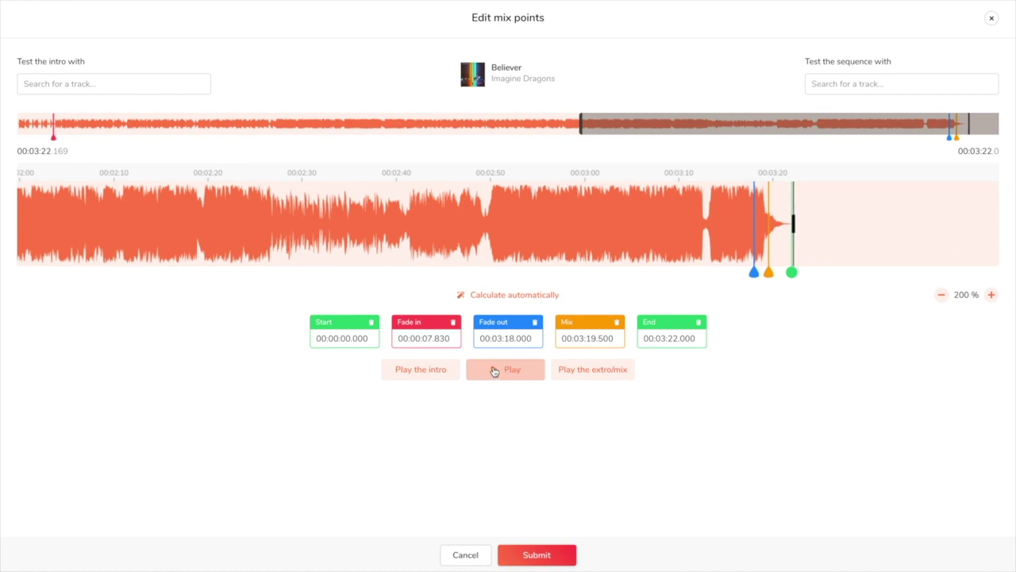
pyautogui.click(706, 215)
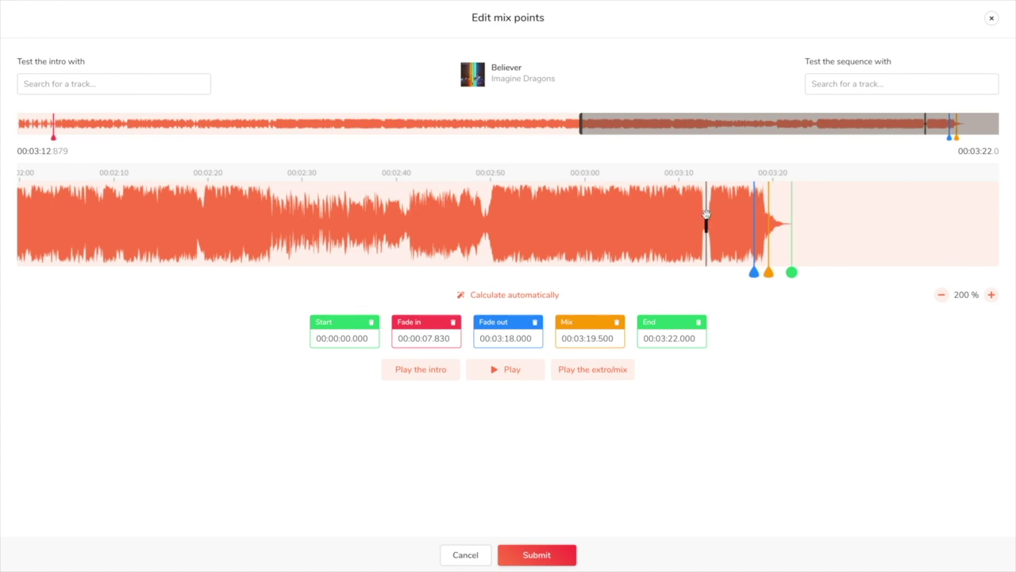
pyautogui.click(508, 325)
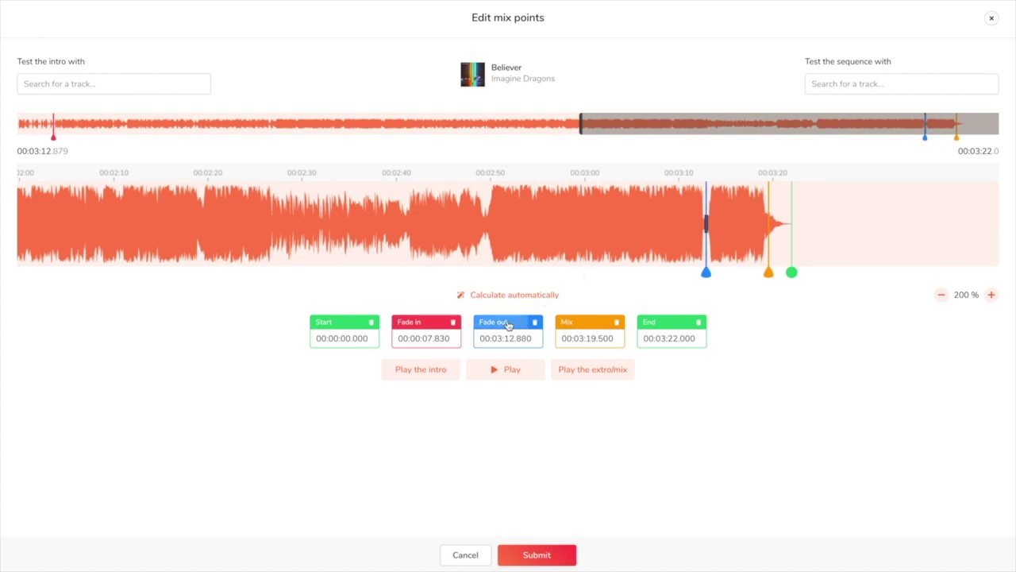
pyautogui.click(622, 370)
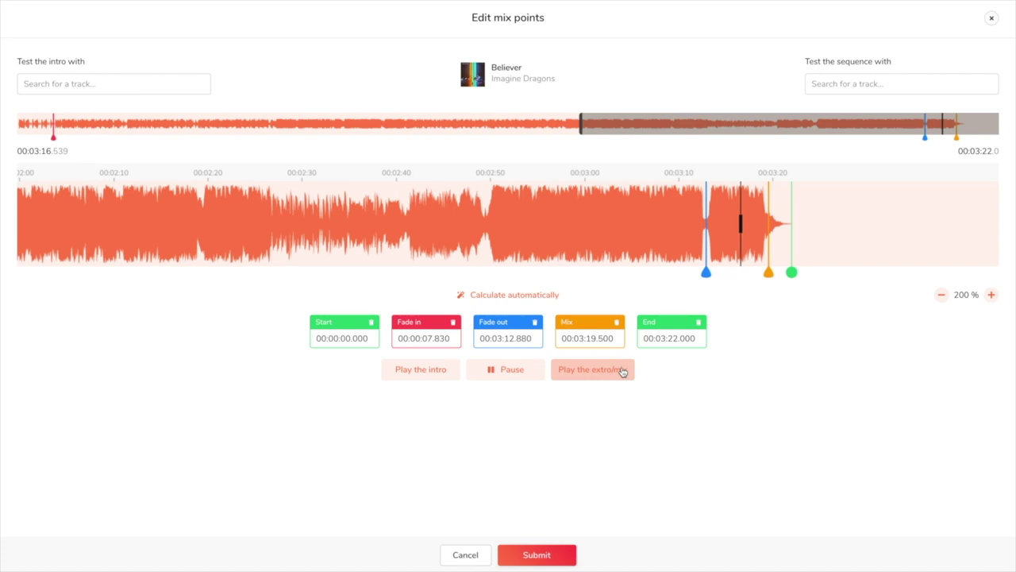
pyautogui.click(495, 370)
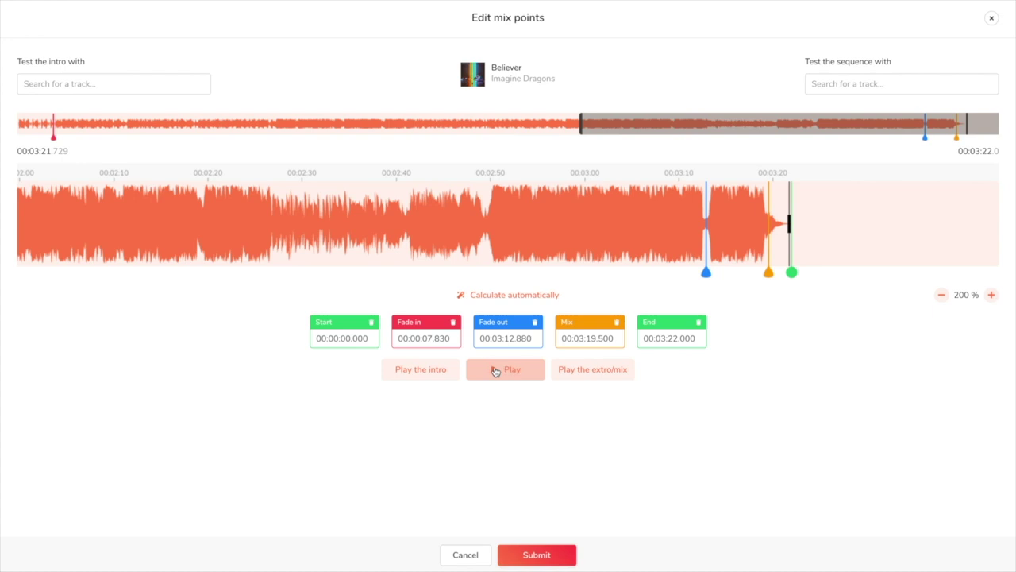
pyautogui.click(833, 84)
# - Play Believer's extro into Boulevard of Broken Dreams, then submit the mix points
pyautogui.write('boulevar')
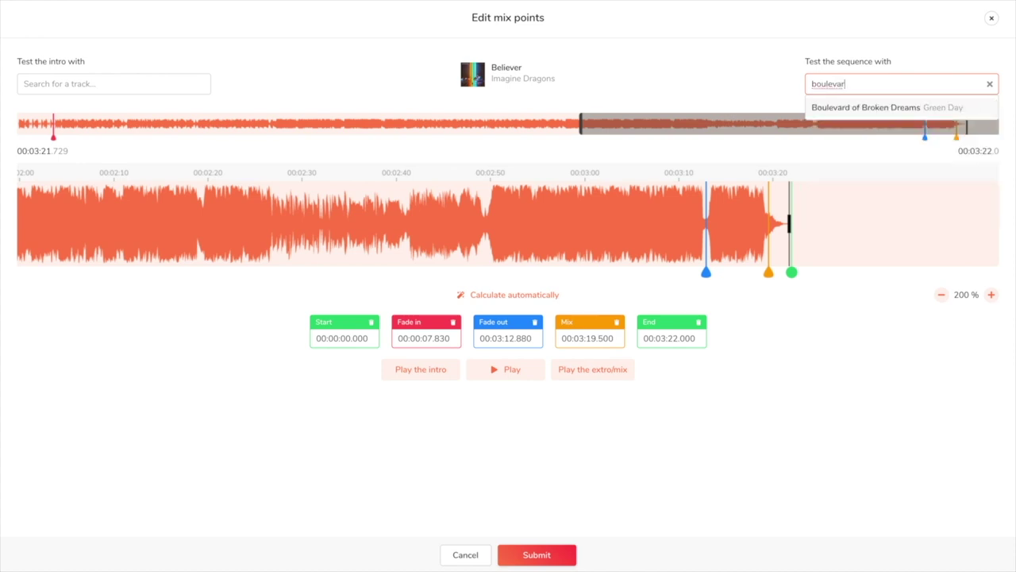
pyautogui.click(842, 107)
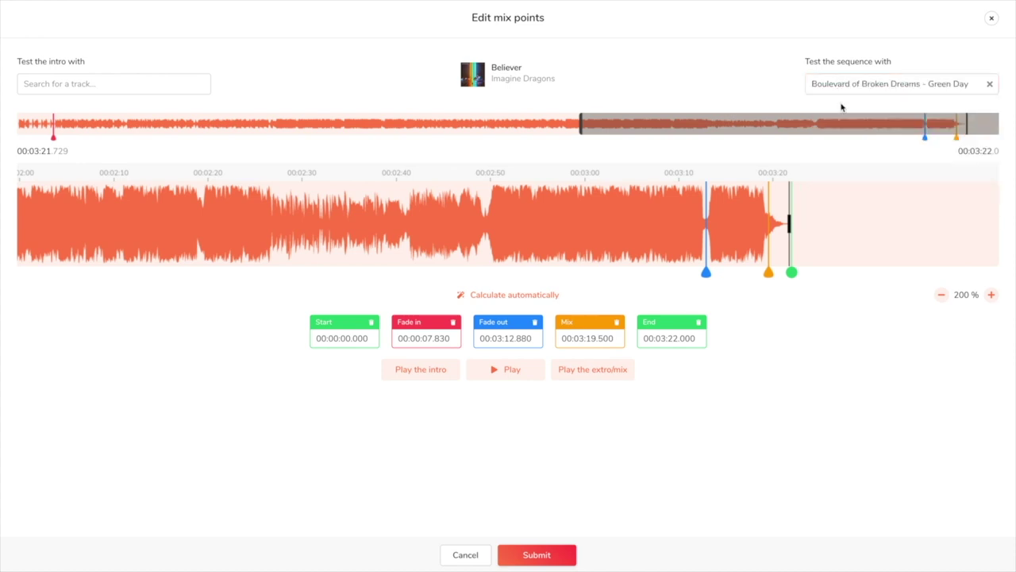
pyautogui.click(623, 371)
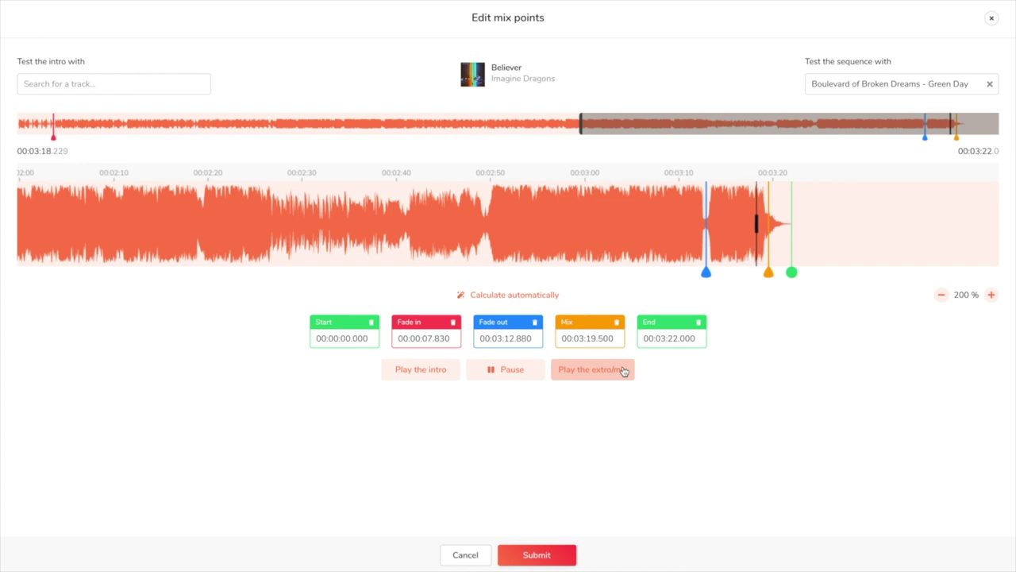
pyautogui.click(494, 370)
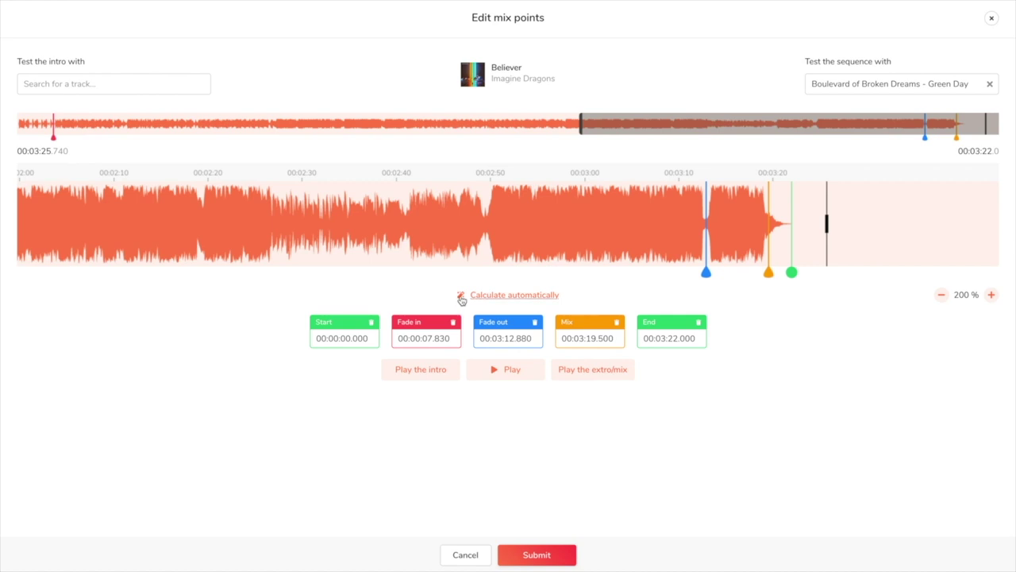
pyautogui.click(547, 555)
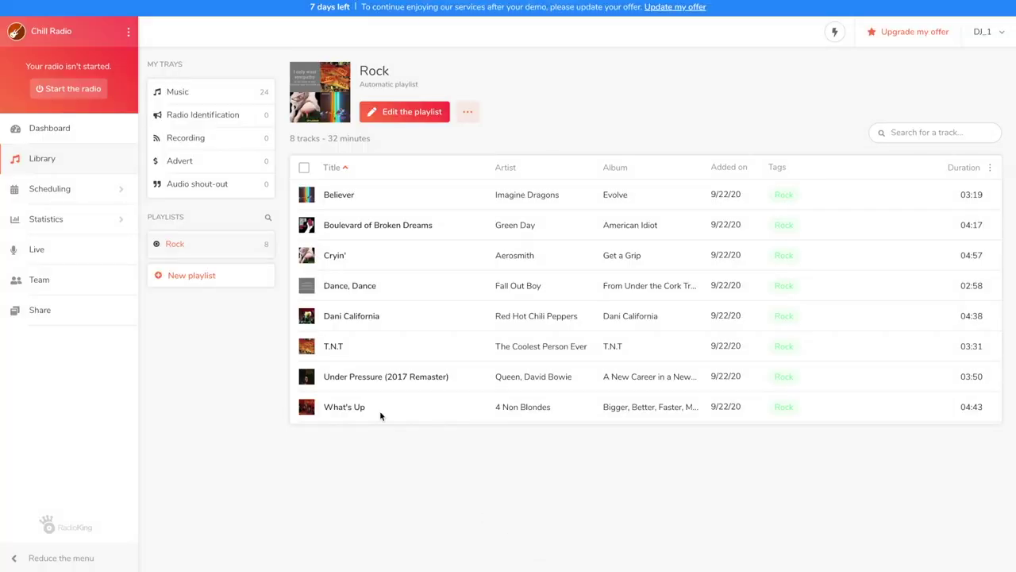
# - Browse the Music, Radio Identification and Recording trays, then the Good Night and Electro playlists
pyautogui.click(157, 97)
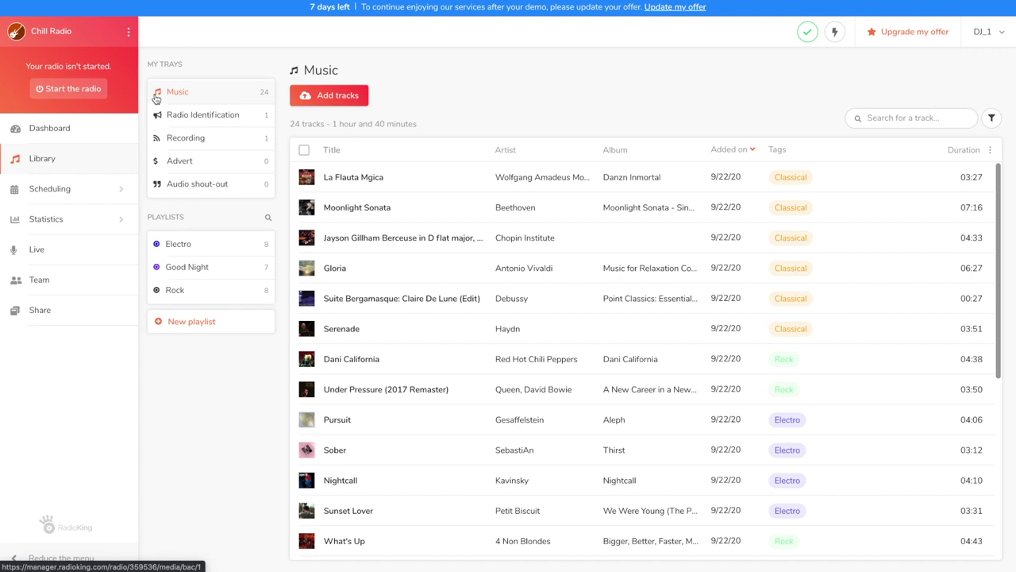
pyautogui.click(157, 117)
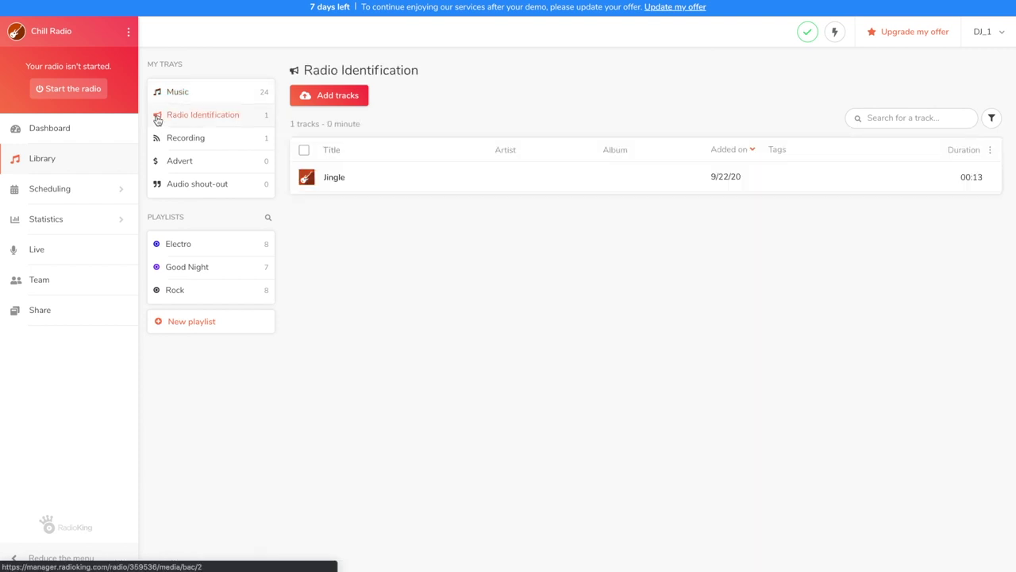
pyautogui.click(156, 141)
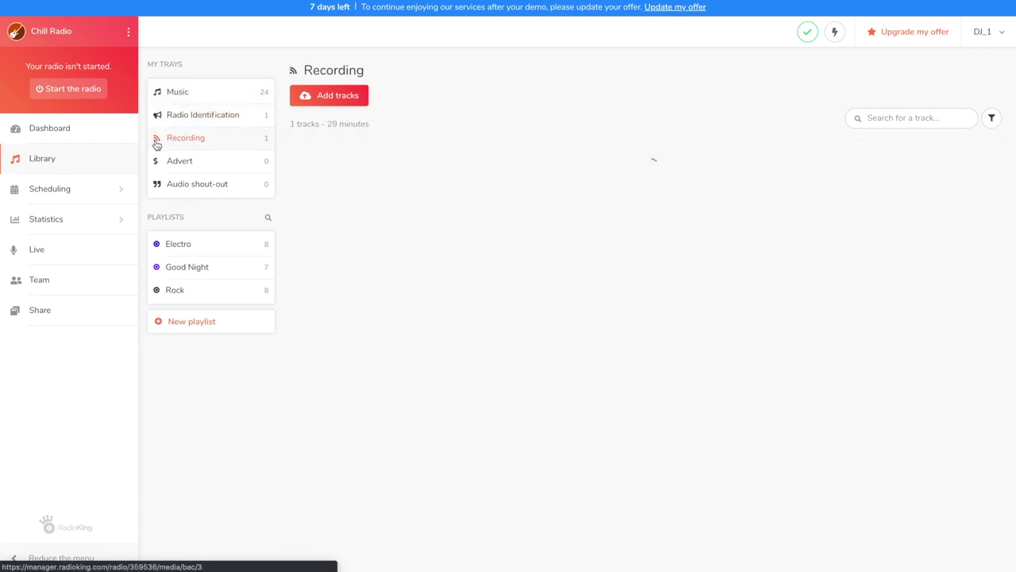
pyautogui.click(157, 270)
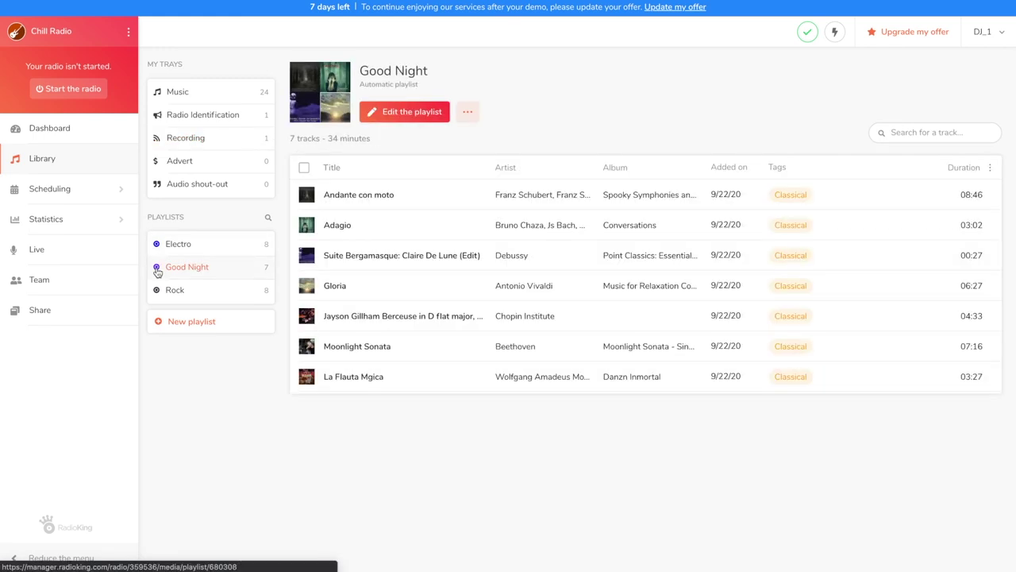
pyautogui.click(158, 247)
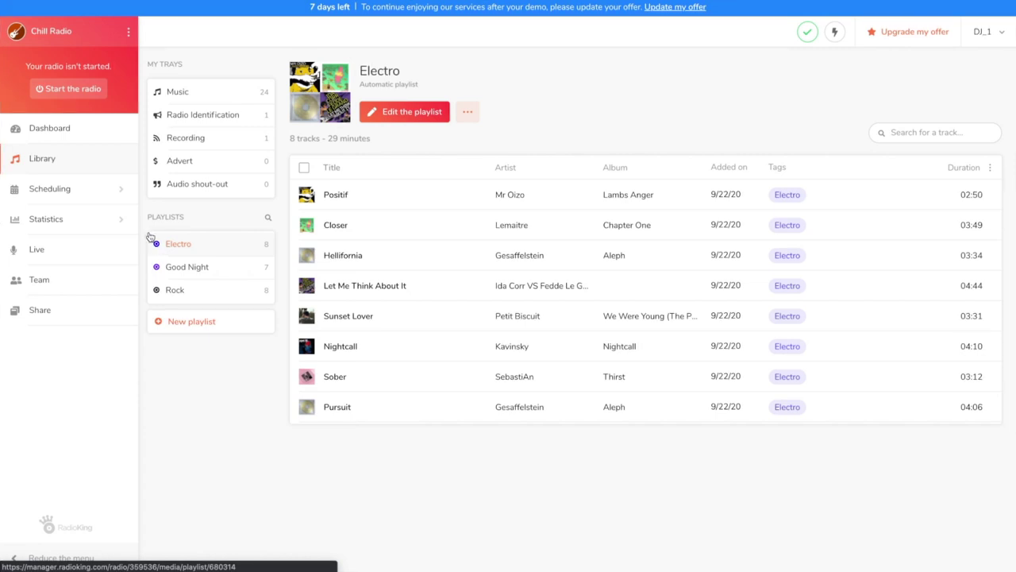
pyautogui.click(123, 194)
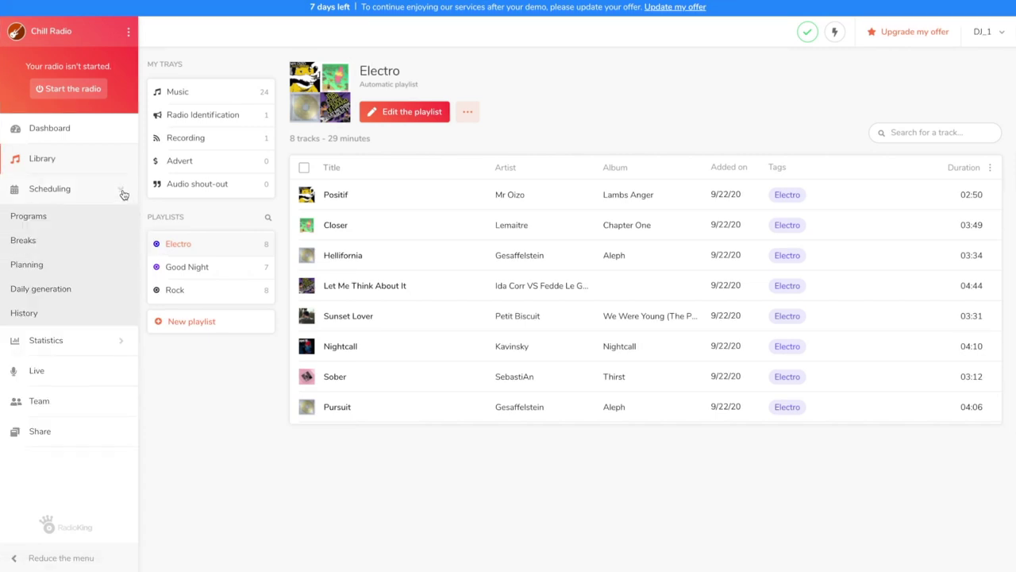
# - Add a program titled 'Afternoon' with the red colour #c0392b
pyautogui.click(47, 221)
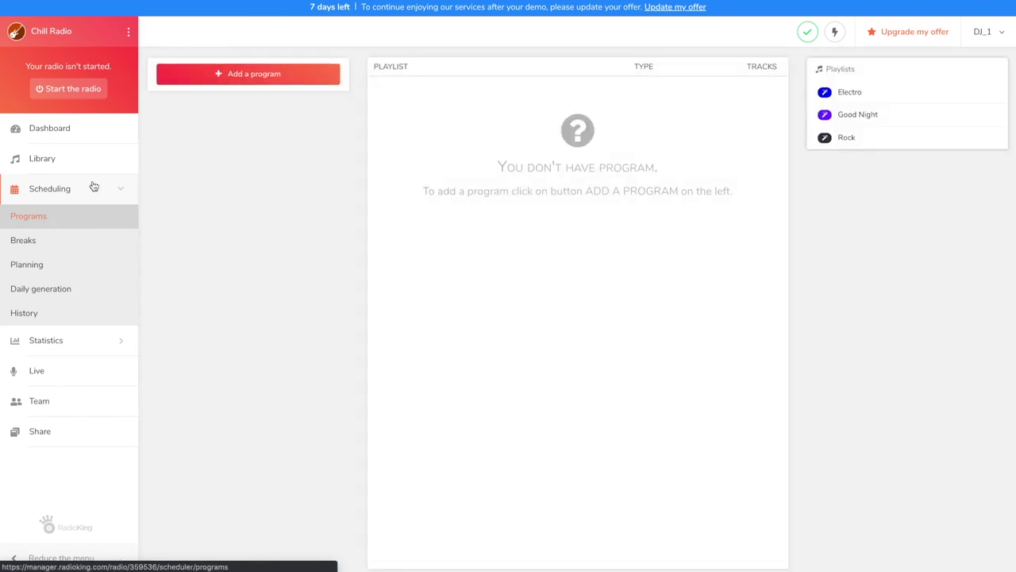
pyautogui.click(219, 76)
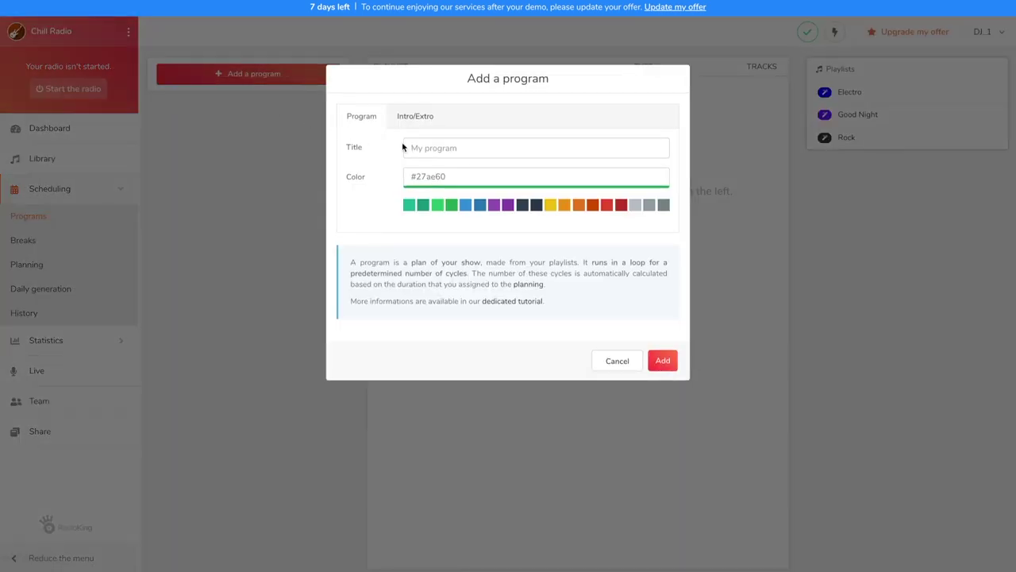
pyautogui.click(403, 147)
pyautogui.write('Aftern')
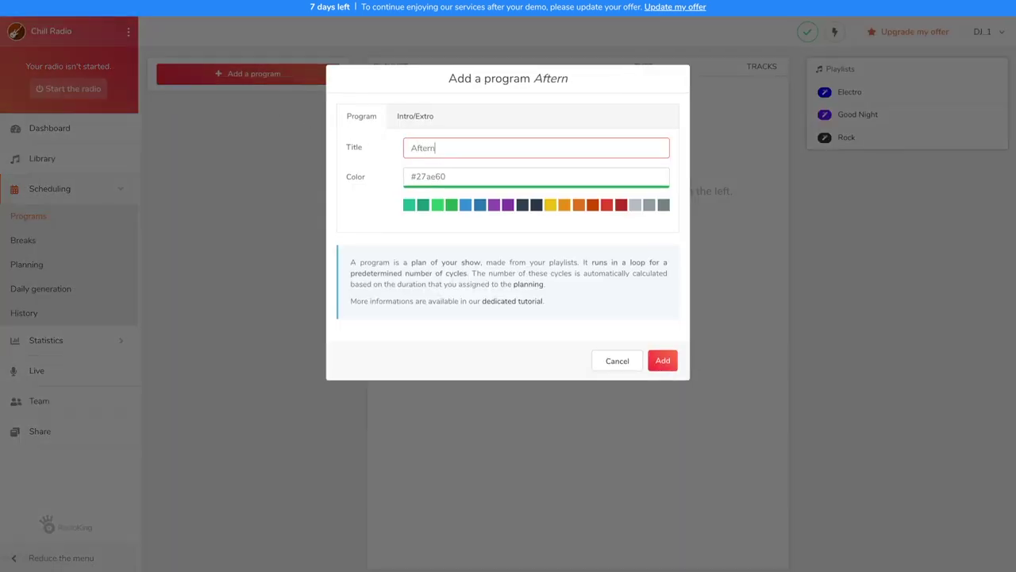
pyautogui.write('oon')
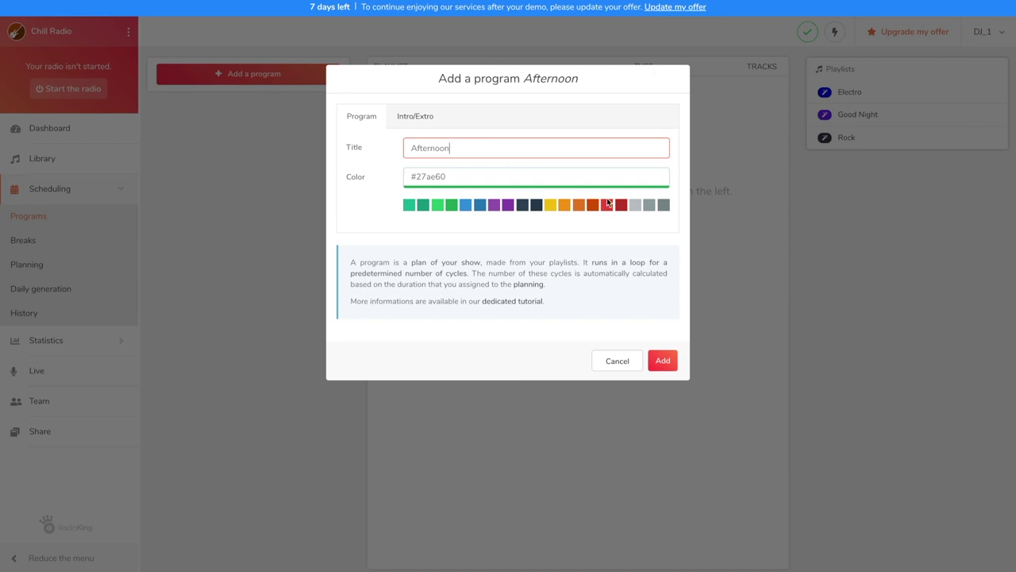
pyautogui.click(621, 205)
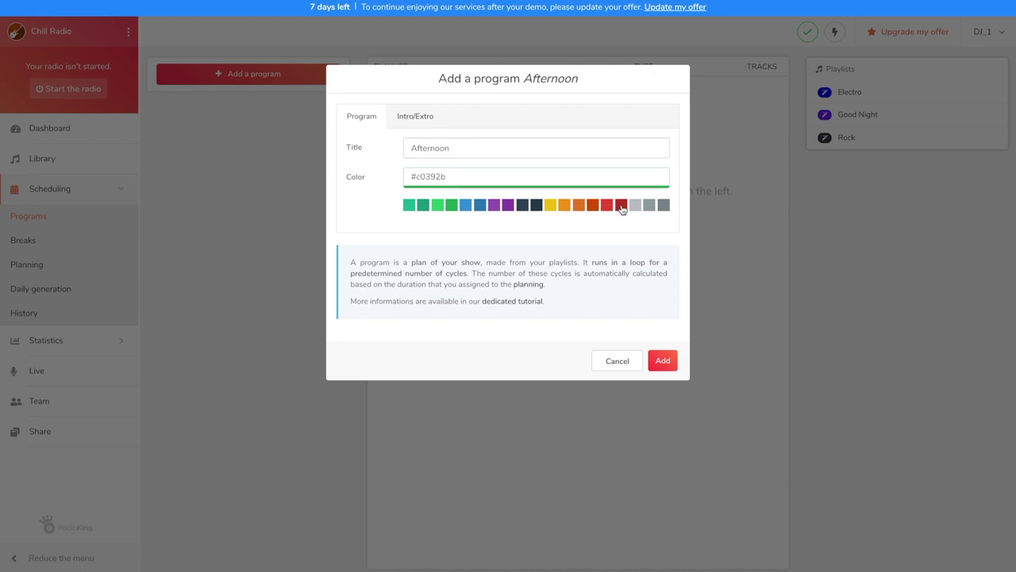
pyautogui.click(667, 367)
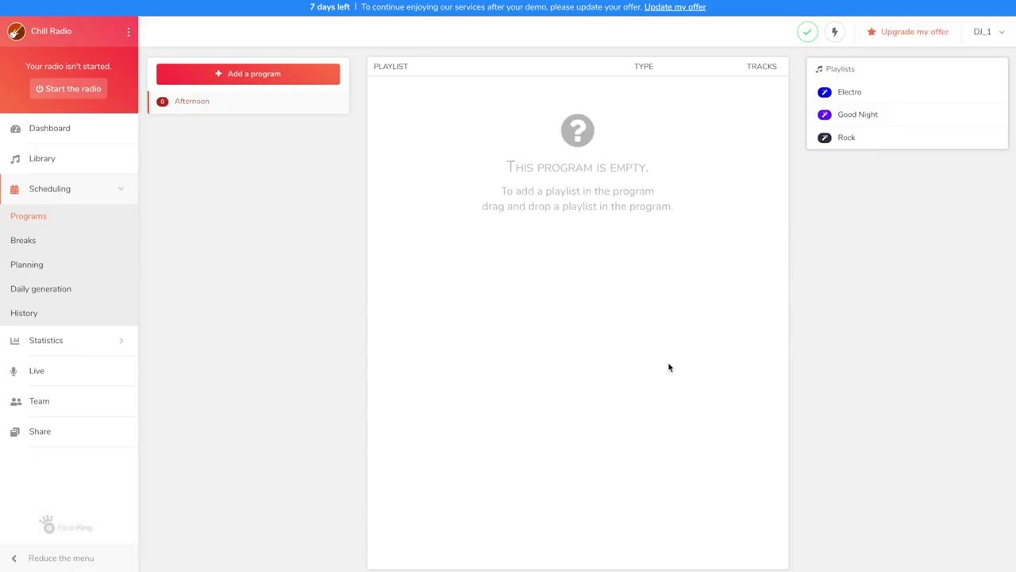
# - Add the Electro playlist to Afternoon playing 4 tracks in random order
pyautogui.click(856, 93)
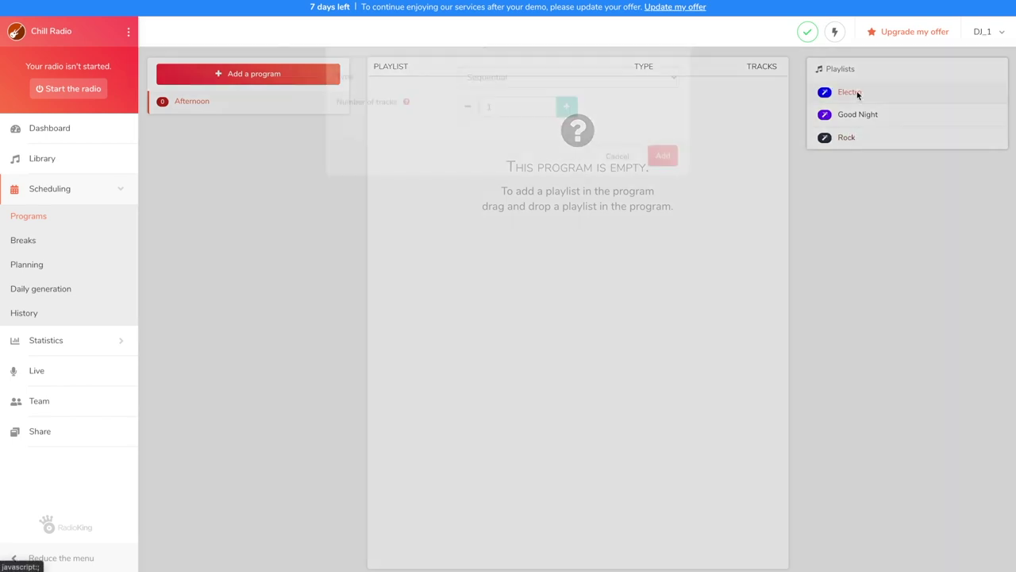
pyautogui.click(655, 108)
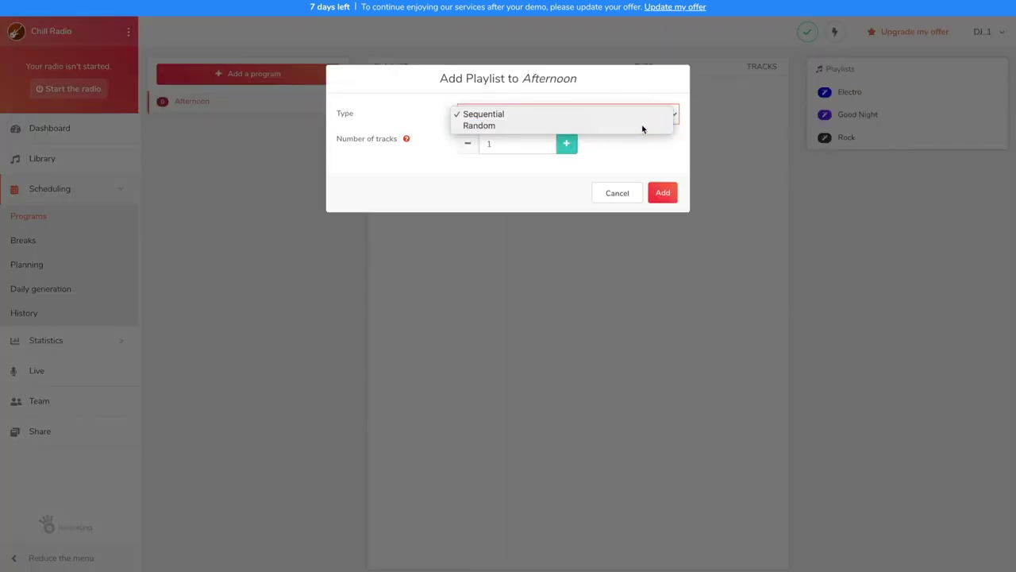
pyautogui.click(643, 127)
pyautogui.click(568, 149)
pyautogui.click(567, 146)
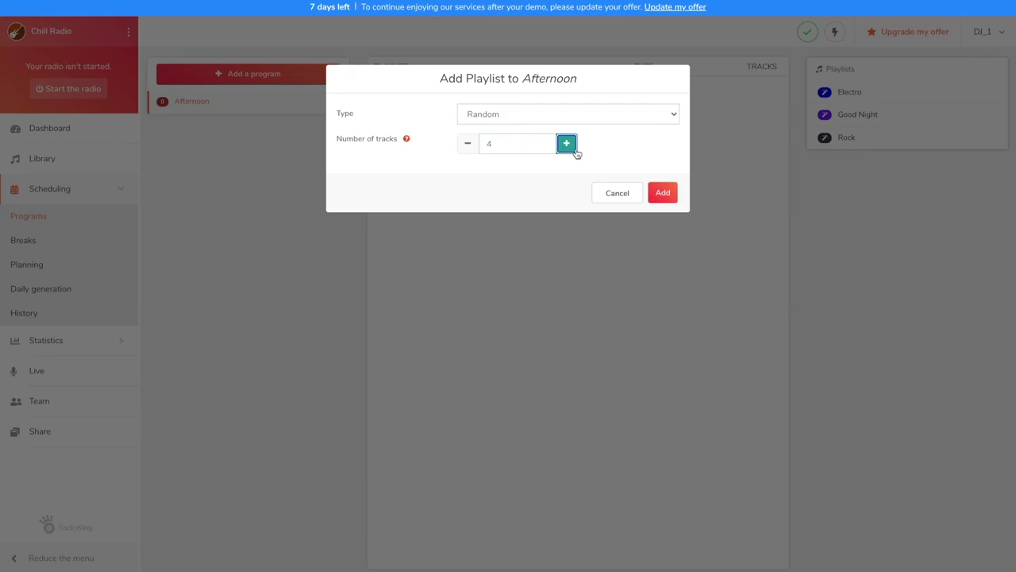
pyautogui.click(662, 193)
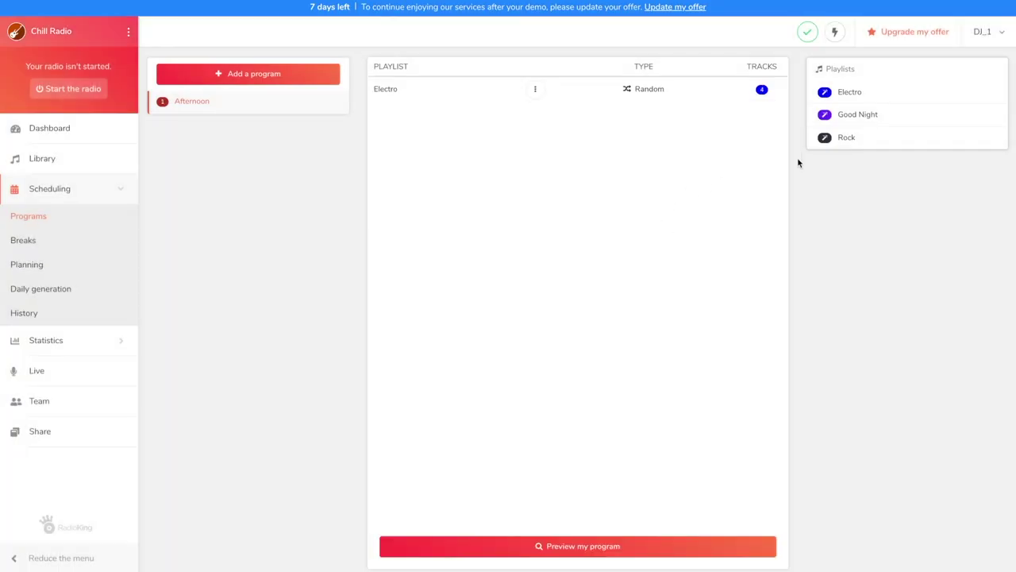
# - Add the Rock playlist to Afternoon playing 6 tracks in random order
pyautogui.click(844, 140)
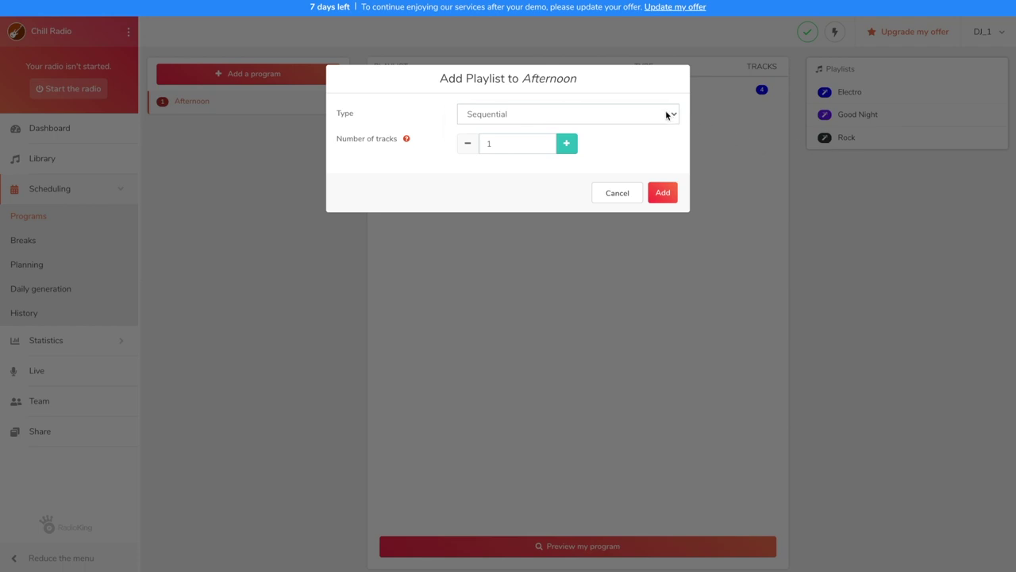
pyautogui.click(665, 113)
pyautogui.click(664, 124)
pyautogui.click(567, 145)
pyautogui.click(566, 145)
pyautogui.click(663, 193)
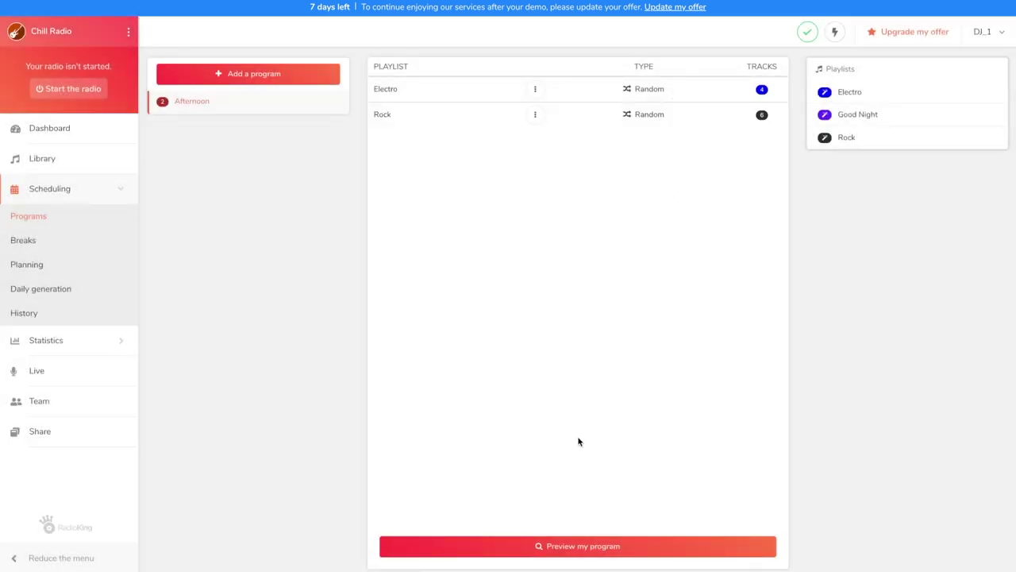
pyautogui.click(539, 546)
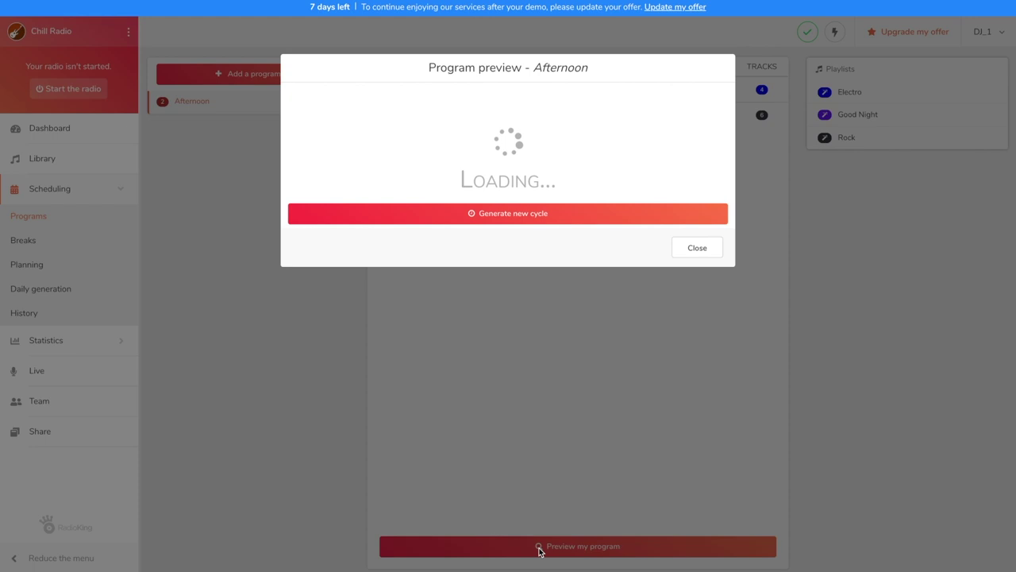
pyautogui.scroll(-3, 584, 286)
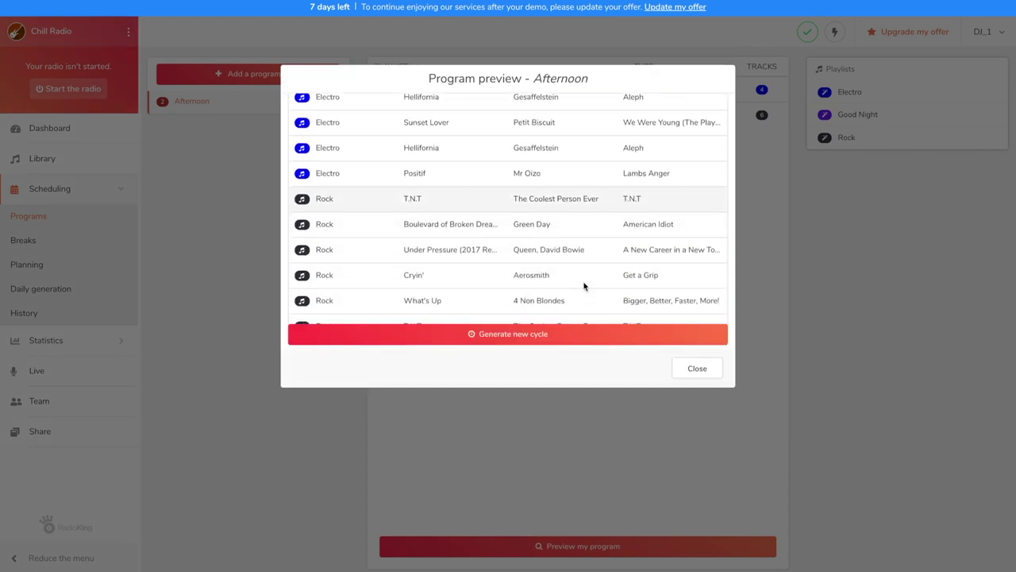
pyautogui.click(689, 370)
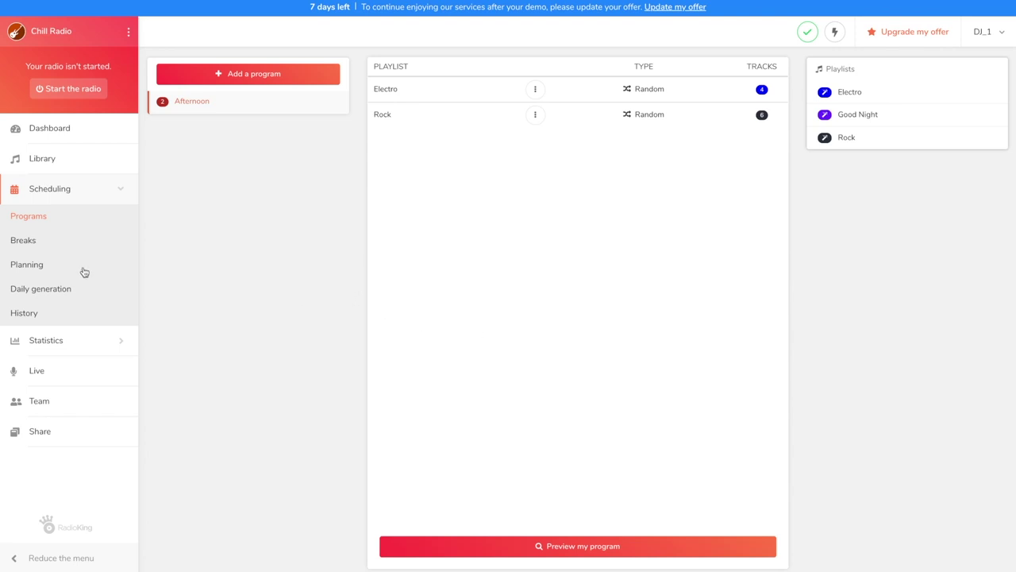
# - On the Breaks page, start a new break at 19:00
pyautogui.click(36, 247)
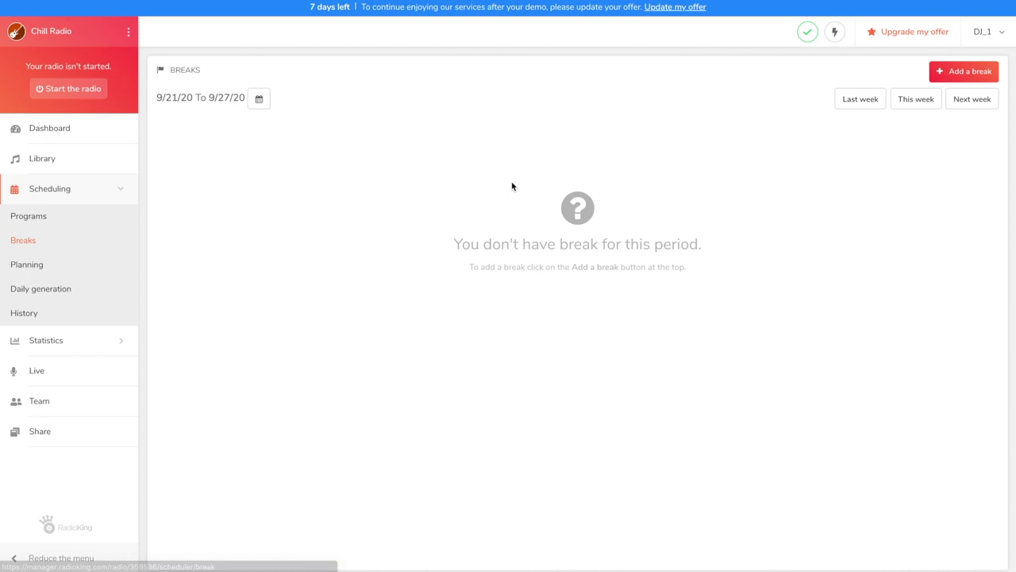
pyautogui.click(941, 71)
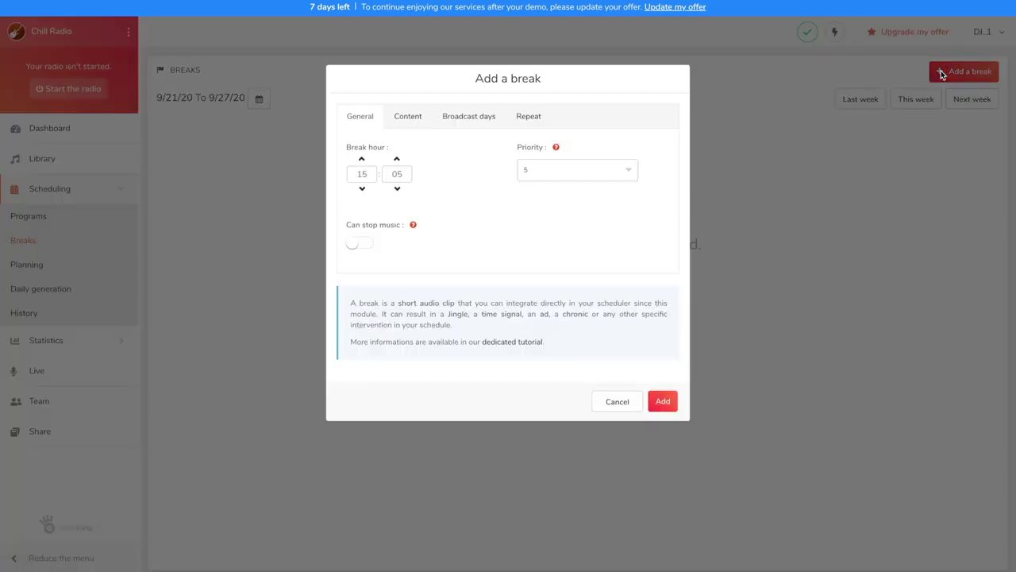
pyautogui.doubleClick(362, 174)
pyautogui.write('19')
pyautogui.press('Tab')
pyautogui.write('00')
# - Choose the Talk Show track as the break's content
pyautogui.click(411, 120)
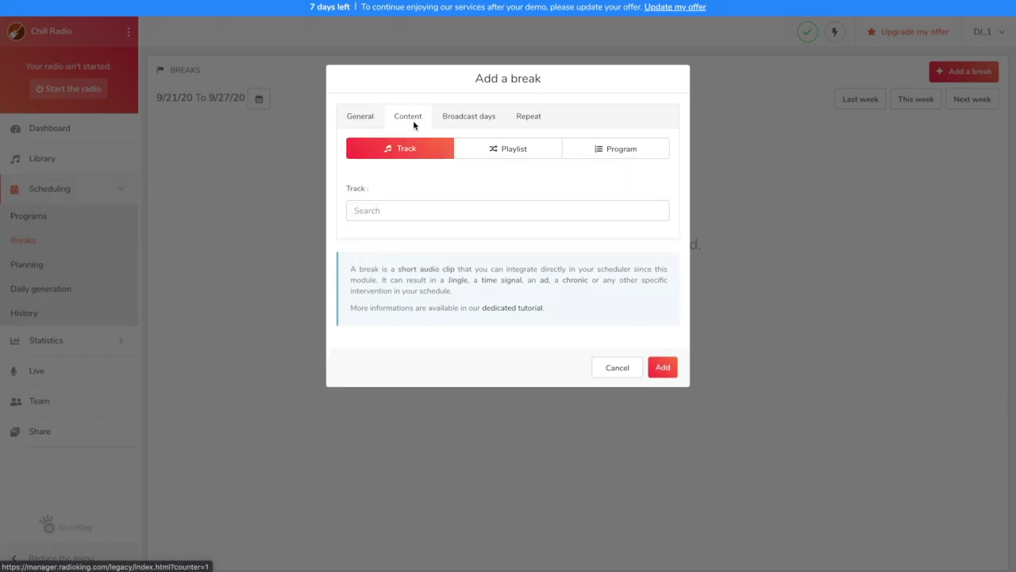
pyautogui.click(386, 210)
pyautogui.write('Talk')
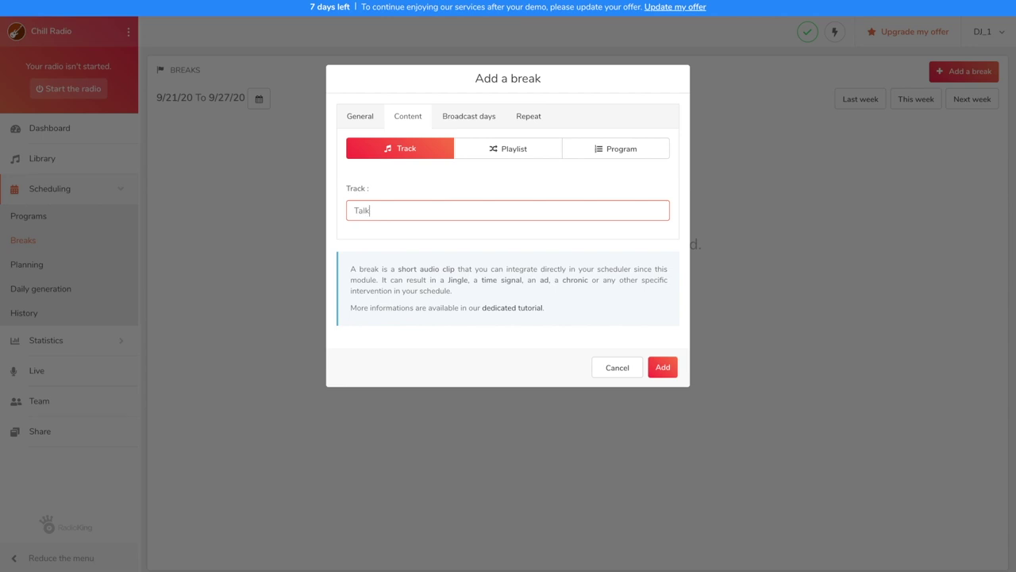
pyautogui.click(390, 233)
# - Set the break's starting and ending dates to 9/23/20 and save it
pyautogui.click(483, 113)
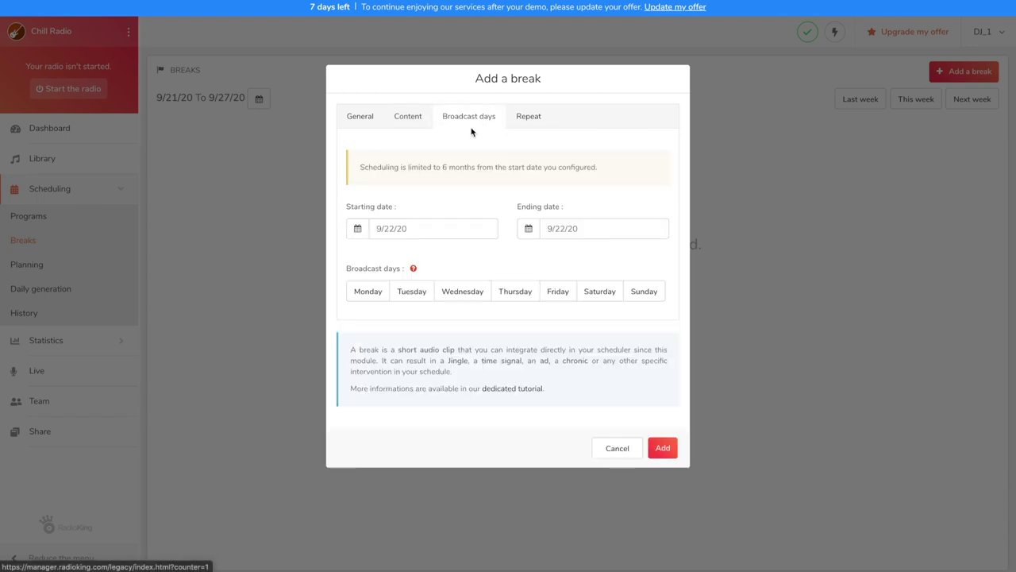
pyautogui.click(392, 226)
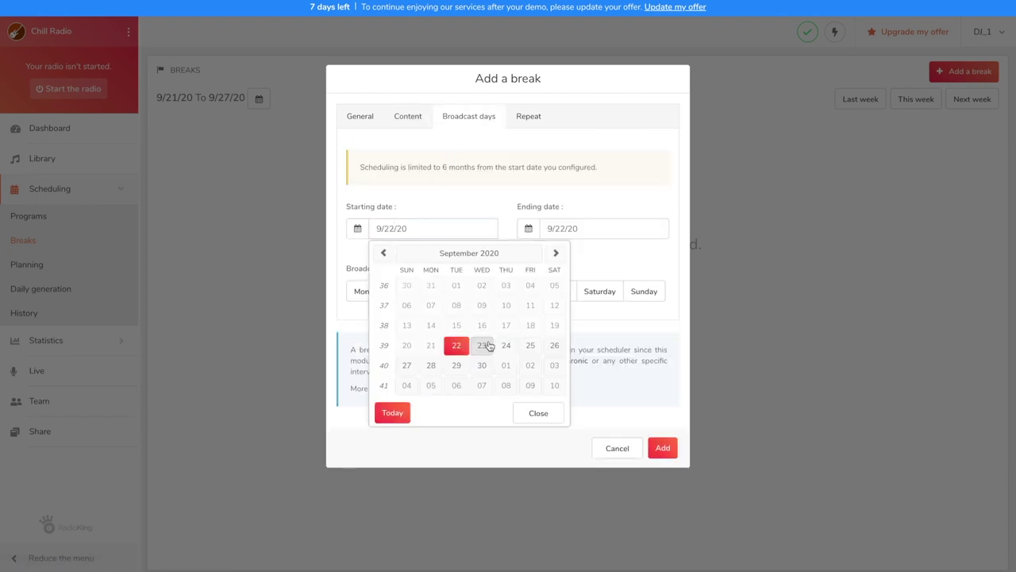
pyautogui.click(483, 344)
pyautogui.click(578, 228)
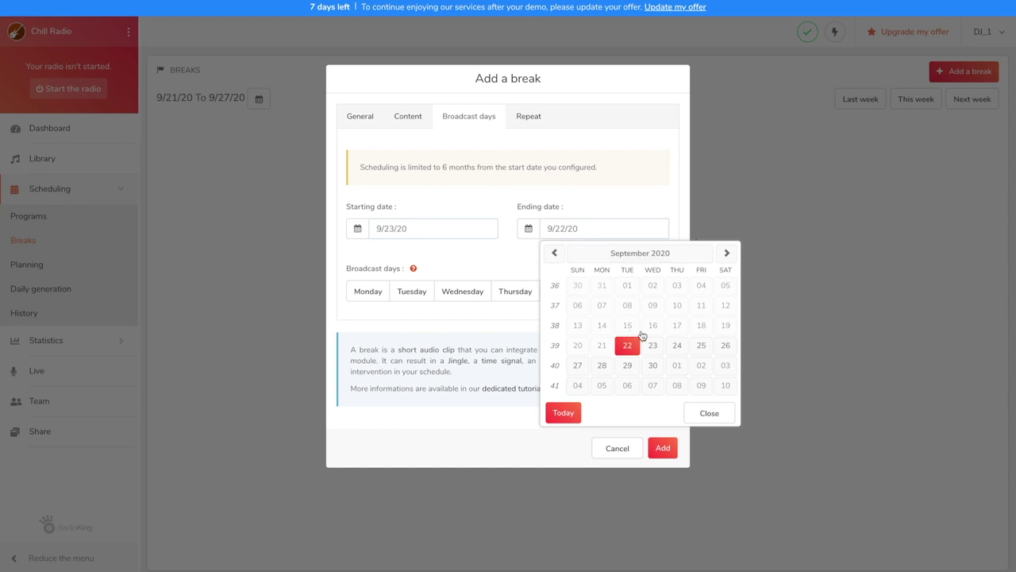
pyautogui.click(652, 347)
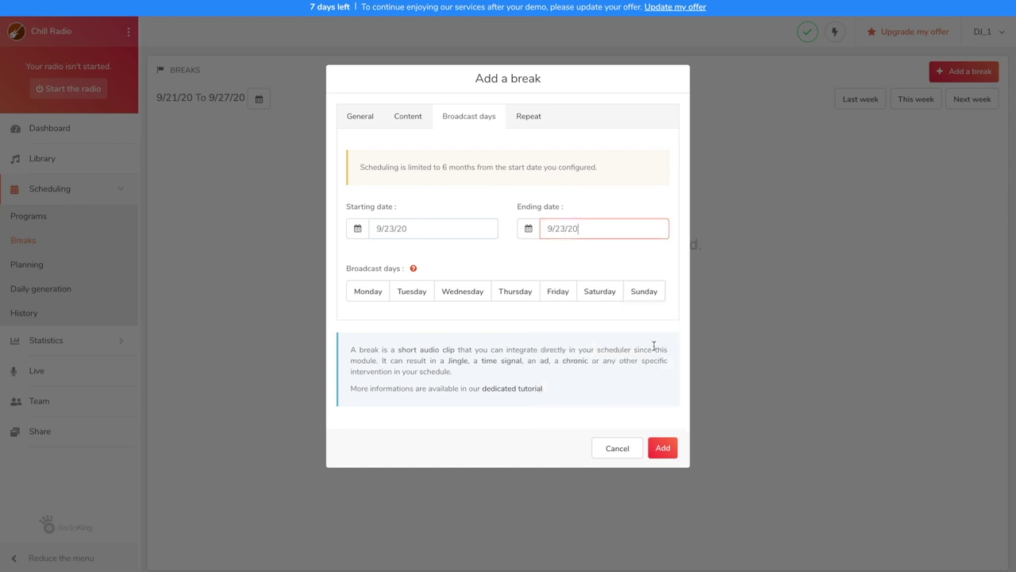
pyautogui.click(662, 448)
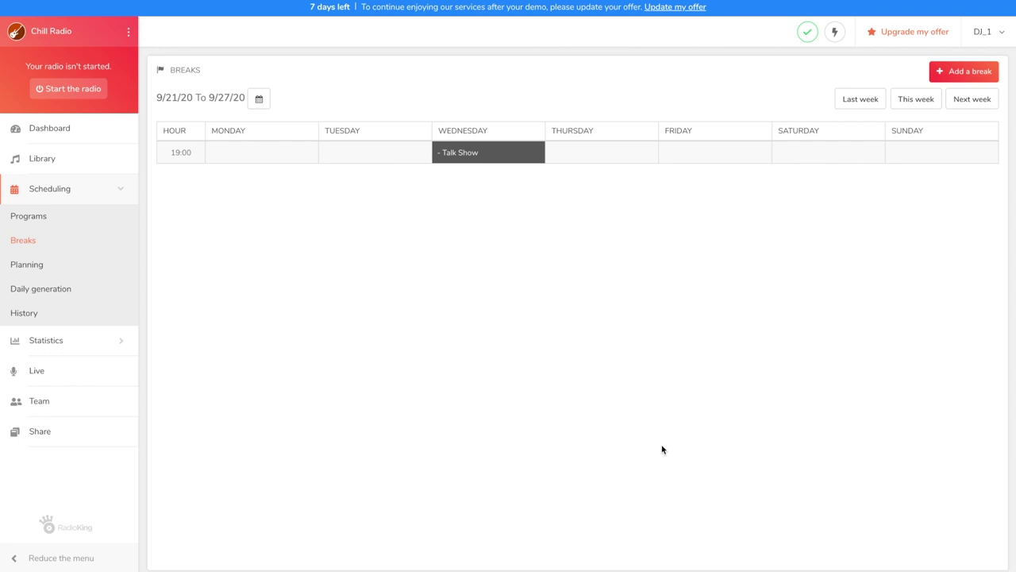
# - Start a new break at 00:00 with priority 10
pyautogui.click(942, 73)
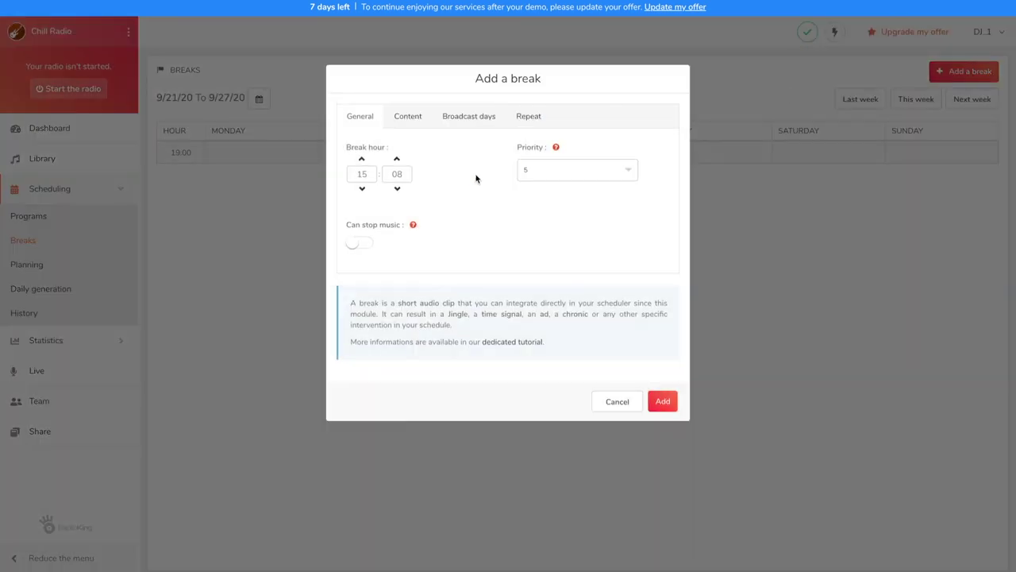
pyautogui.doubleClick(371, 175)
pyautogui.write('00')
pyautogui.press('Tab')
pyautogui.write('0')
pyautogui.click(558, 175)
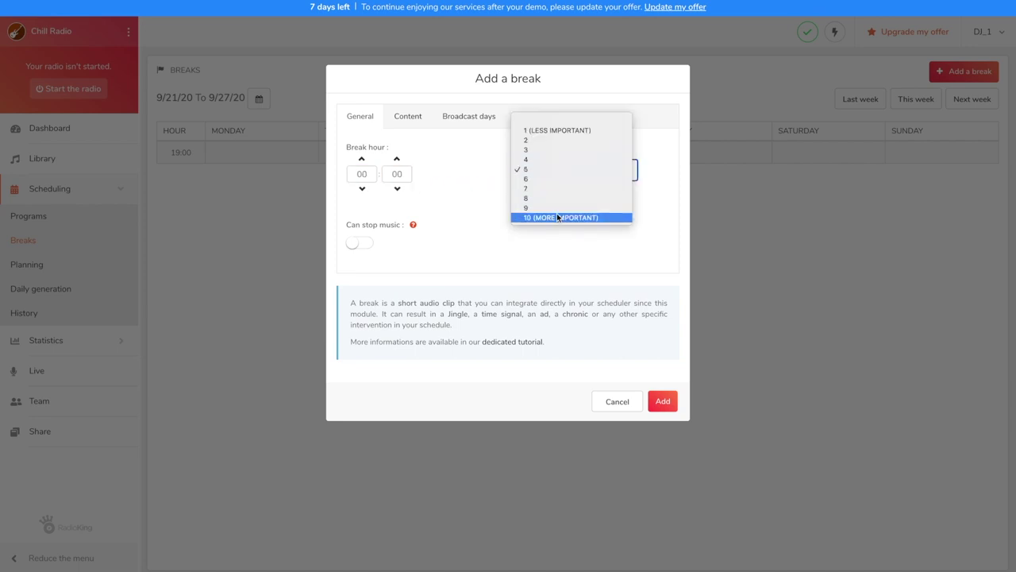
pyautogui.click(556, 215)
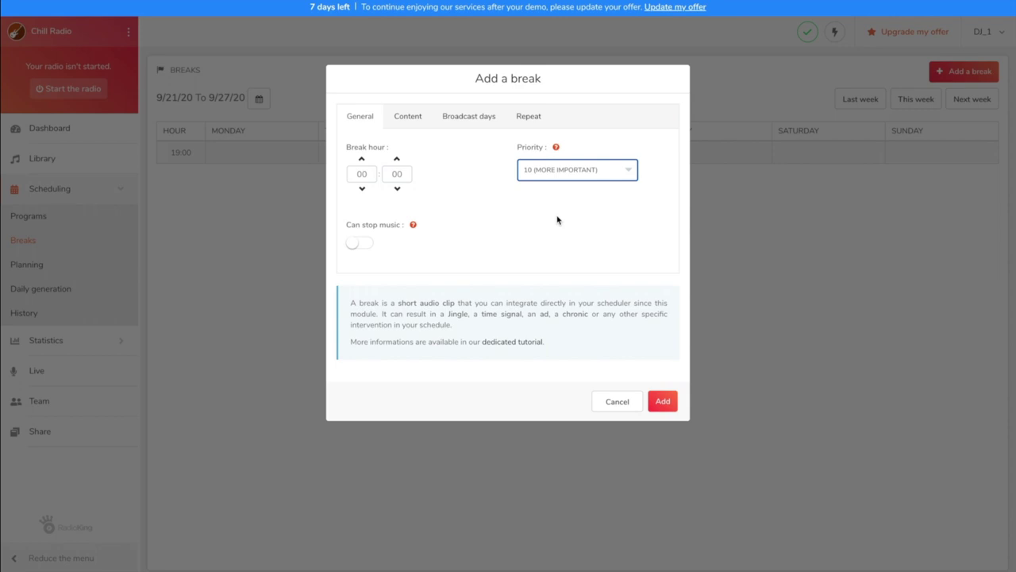
# - Choose the Jingle track as the break's content
pyautogui.click(408, 119)
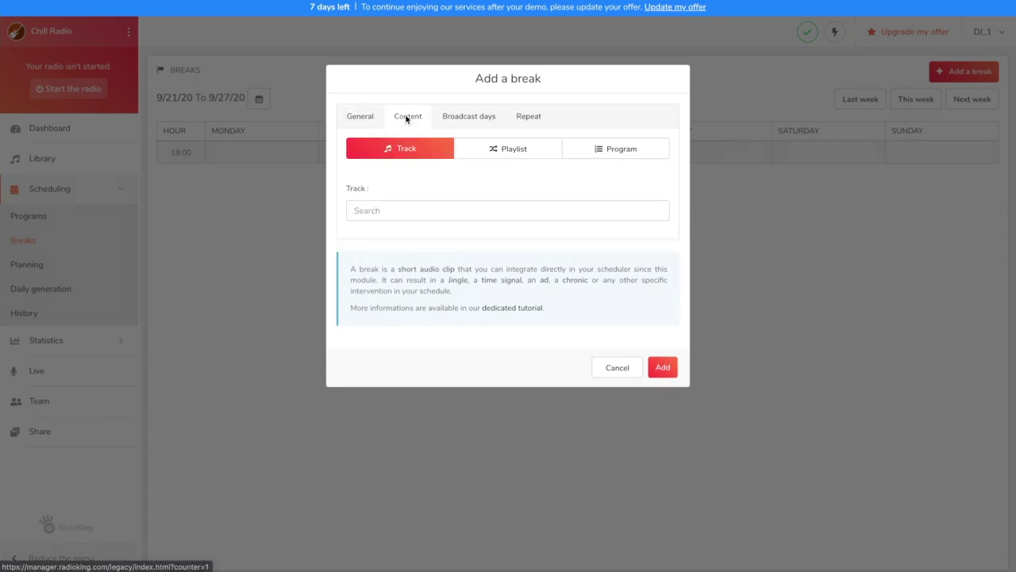
pyautogui.click(408, 211)
pyautogui.write('Jingle')
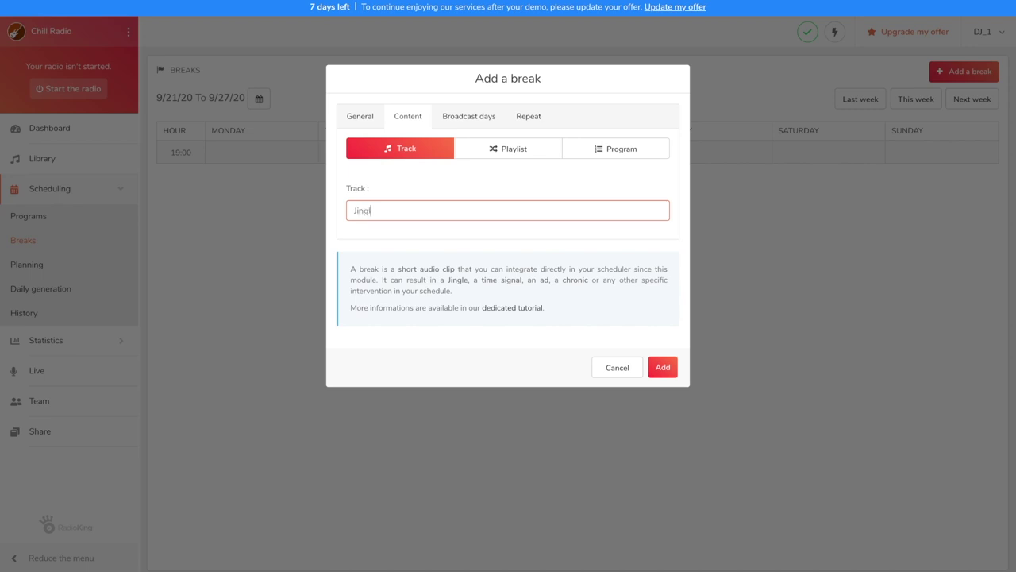
pyautogui.click(410, 235)
# - Set the break's broadcast dates from 9/23/20 to 3/23/21
pyautogui.click(466, 117)
pyautogui.click(433, 227)
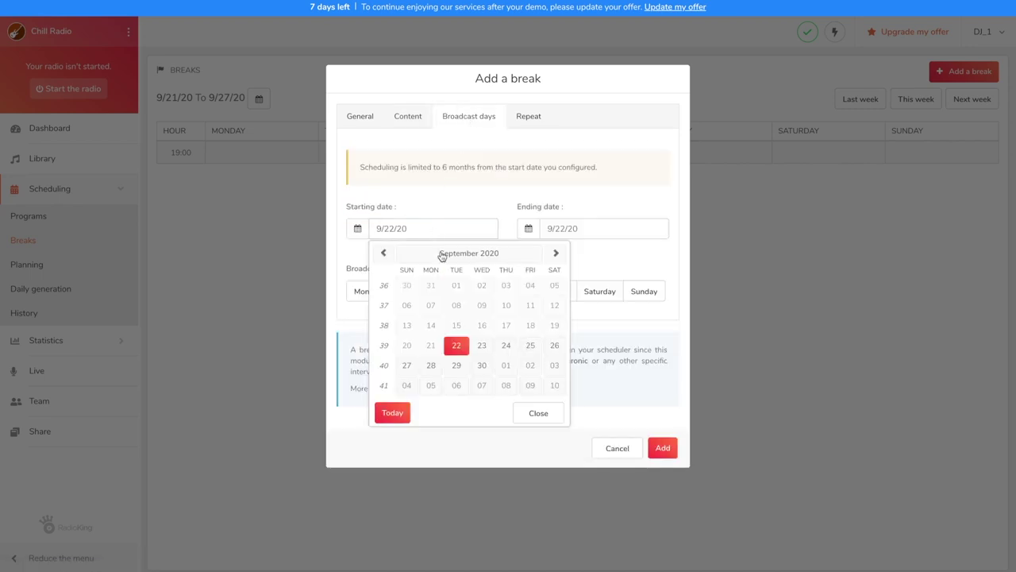
pyautogui.click(480, 346)
pyautogui.click(572, 228)
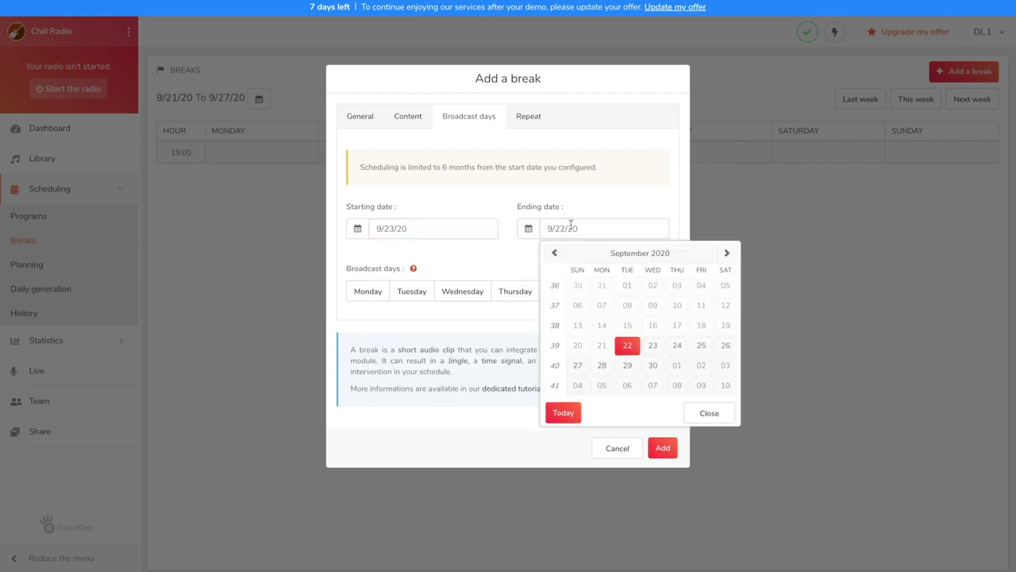
pyautogui.click(723, 253)
pyautogui.click(722, 254)
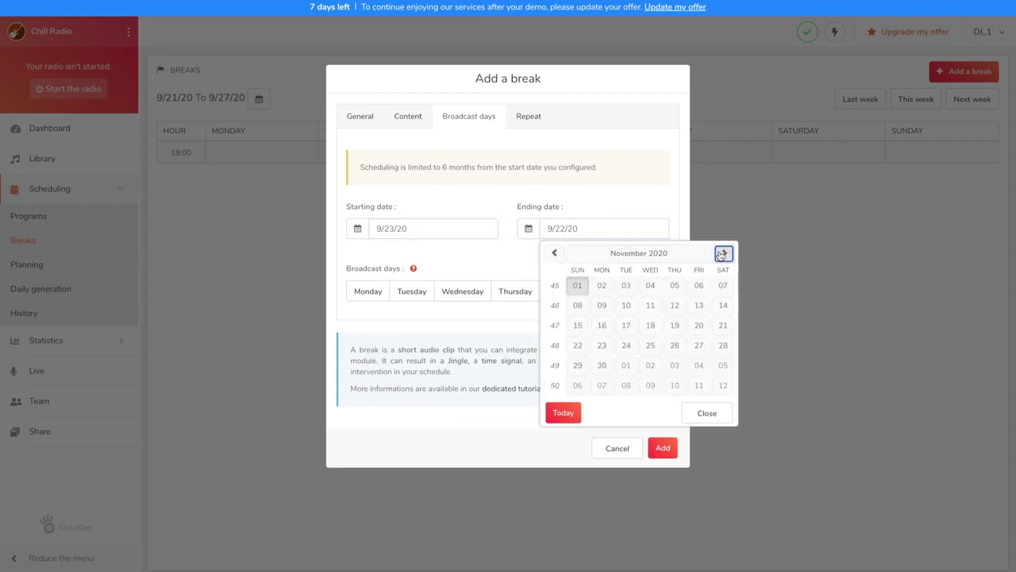
pyautogui.click(723, 253)
pyautogui.click(723, 253)
pyautogui.click(722, 253)
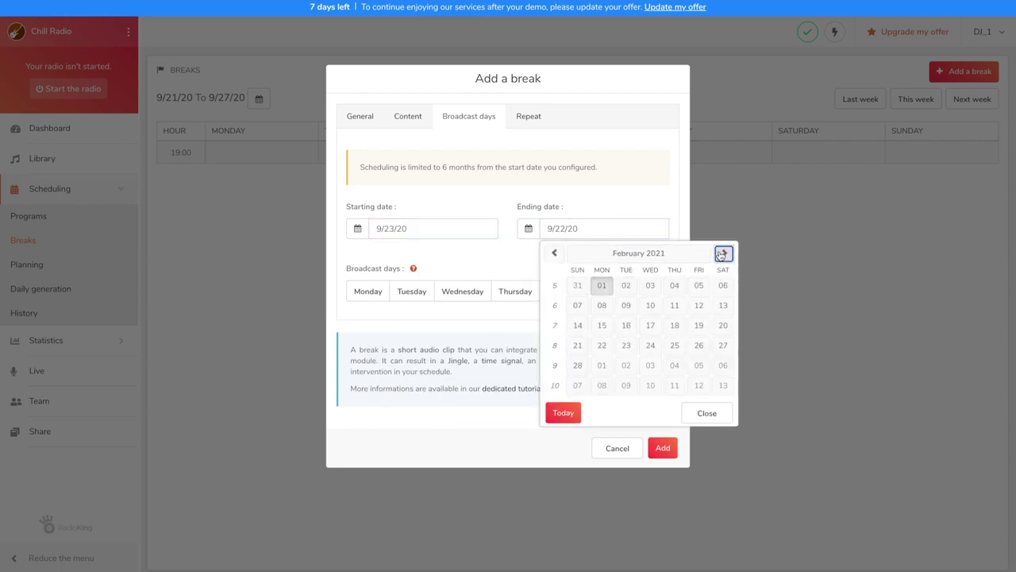
pyautogui.click(722, 254)
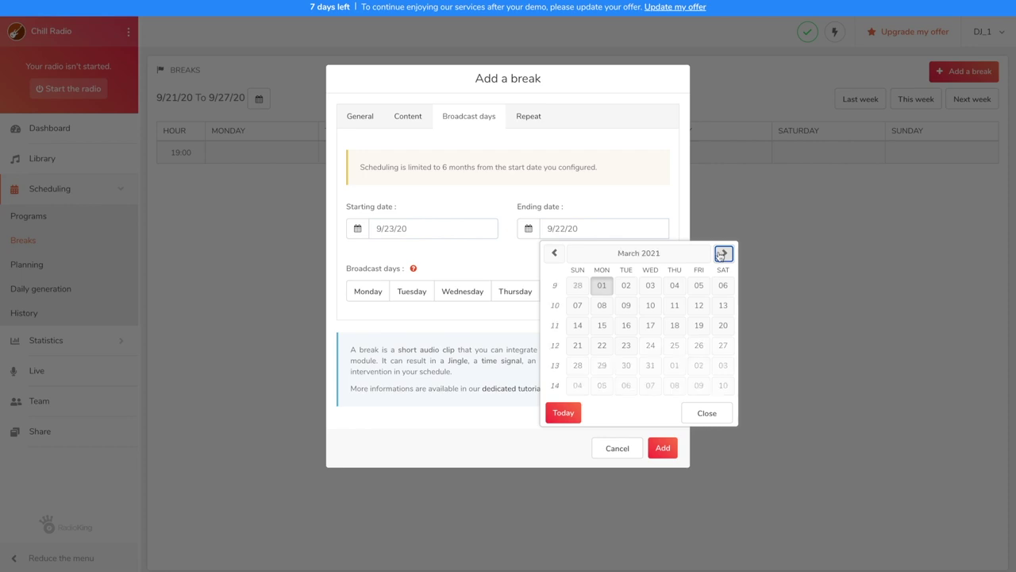
pyautogui.click(627, 345)
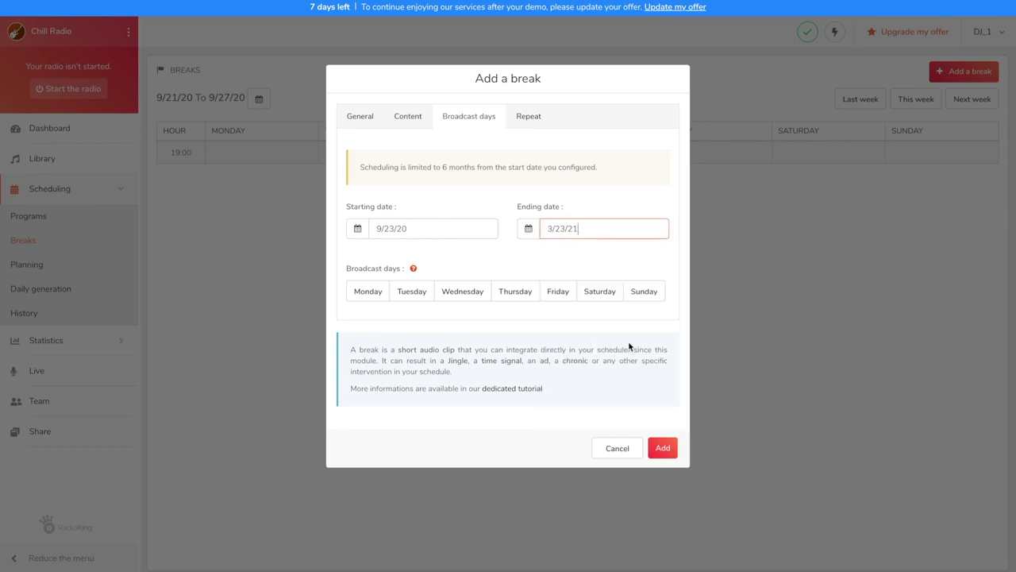
# - Make the break repeat every 60 minutes and save it
pyautogui.click(525, 119)
pyautogui.click(361, 172)
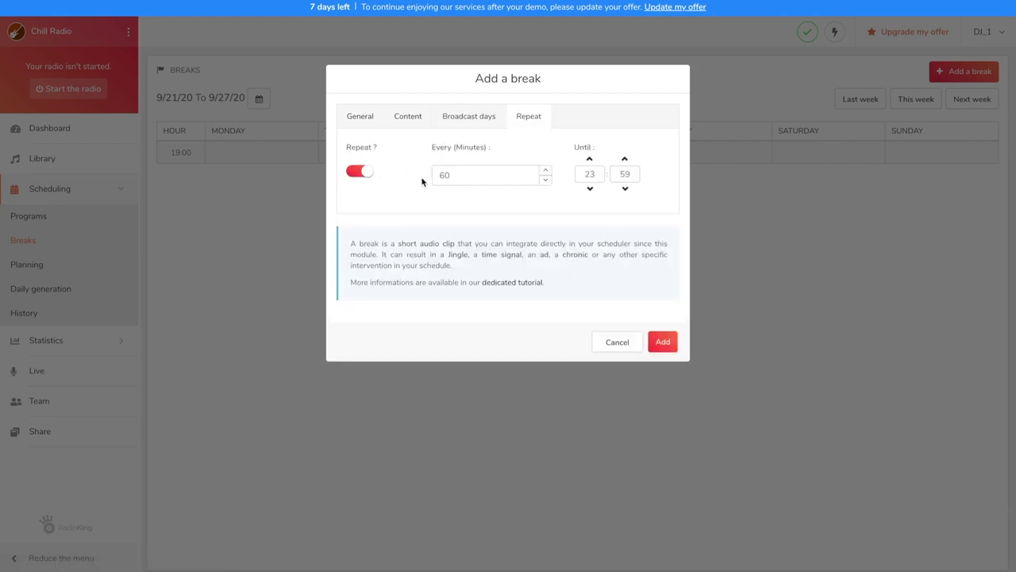
pyautogui.click(654, 341)
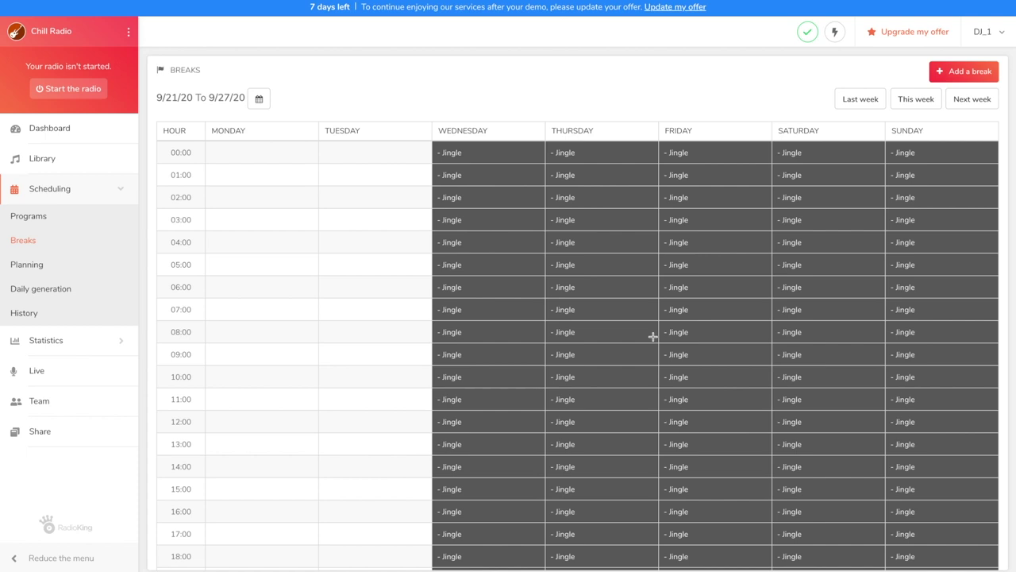
# - Check the week of 9/28/20 for the daily Jingle breaks, then open Planning
pyautogui.click(970, 98)
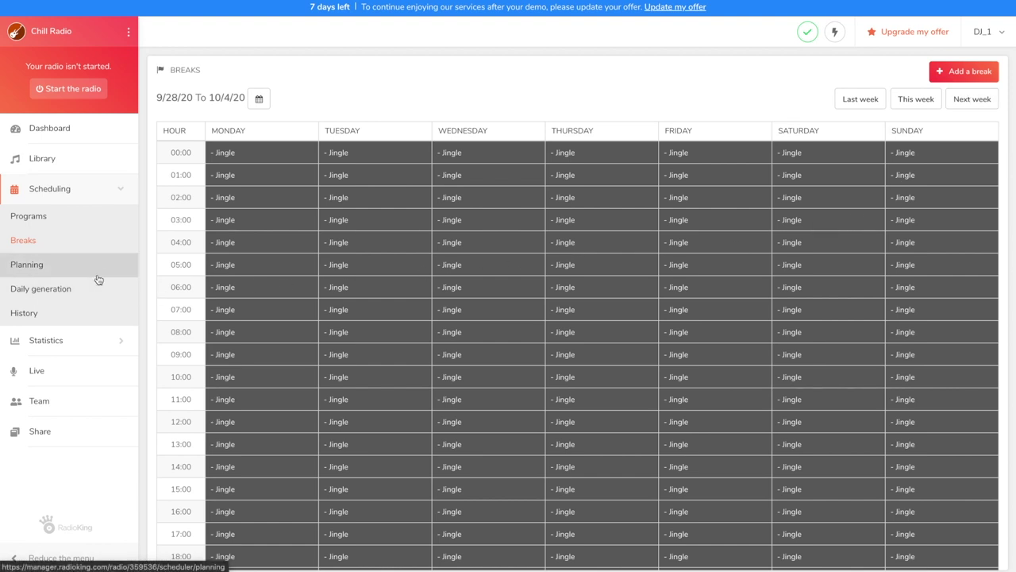
pyautogui.click(43, 267)
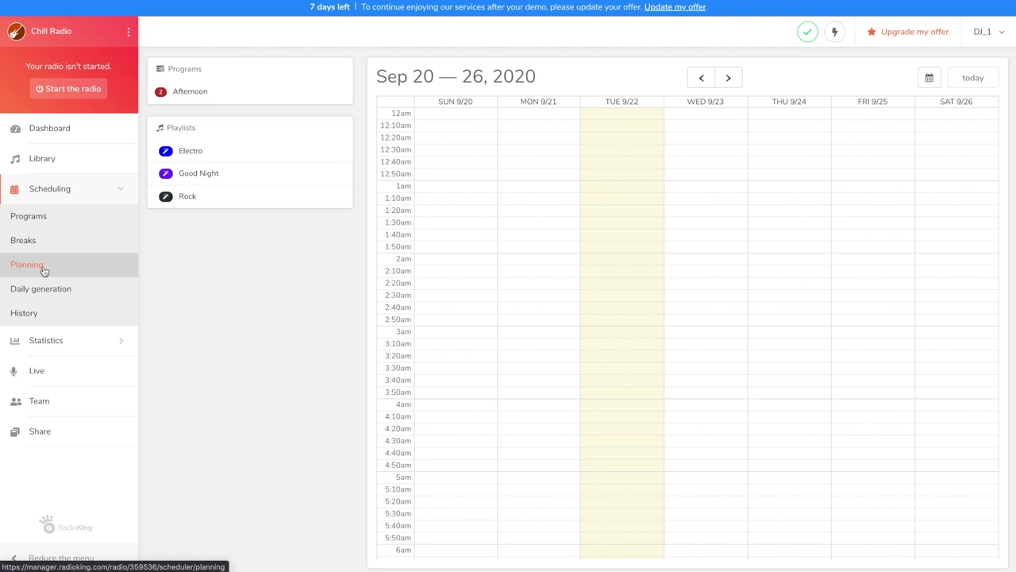
# - Schedule the Afternoon program on 9/23/20 from 14:00 to 18:00
pyautogui.click(212, 101)
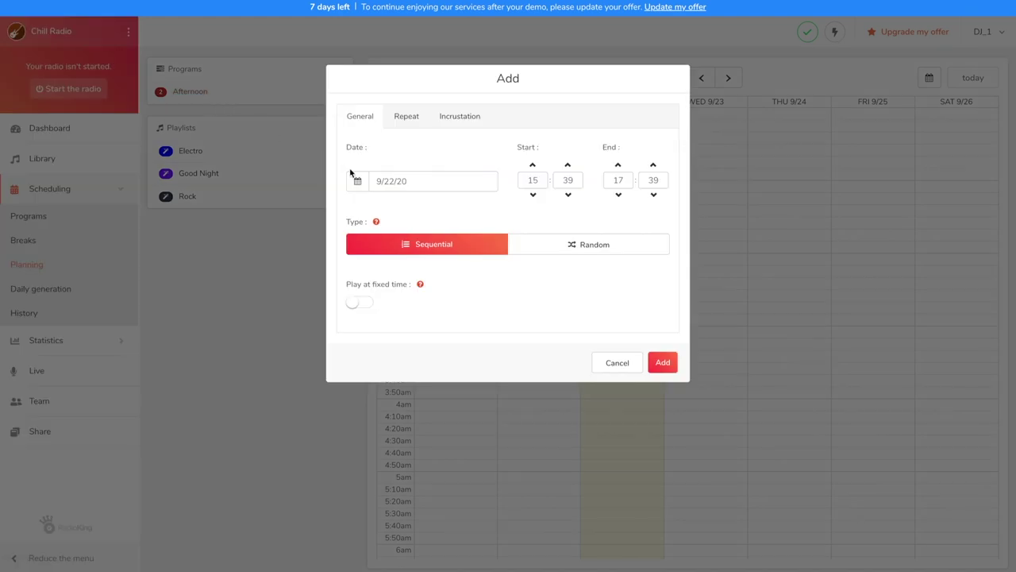
pyautogui.click(389, 180)
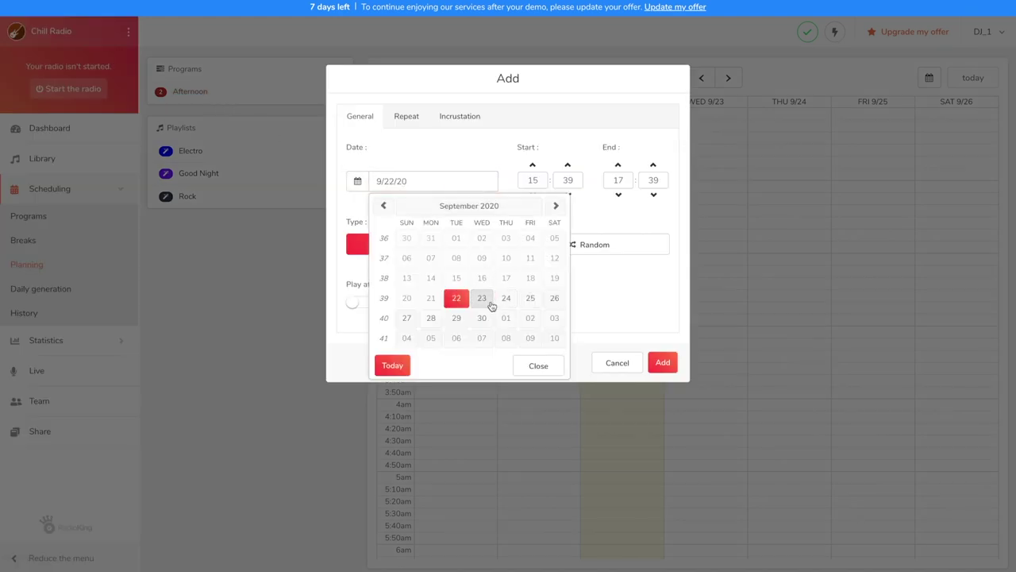
pyautogui.click(485, 298)
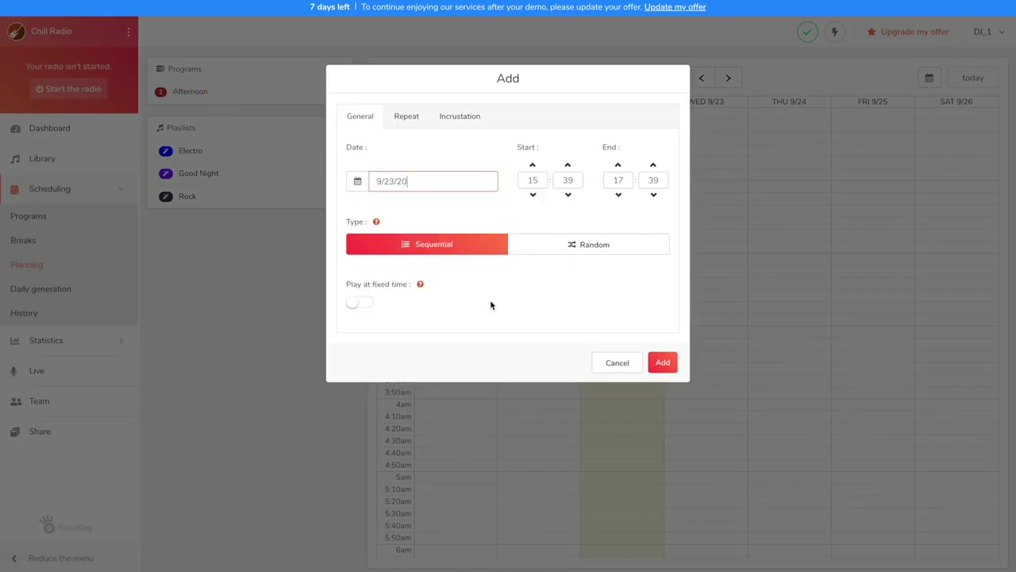
pyautogui.click(537, 180)
pyautogui.write('14')
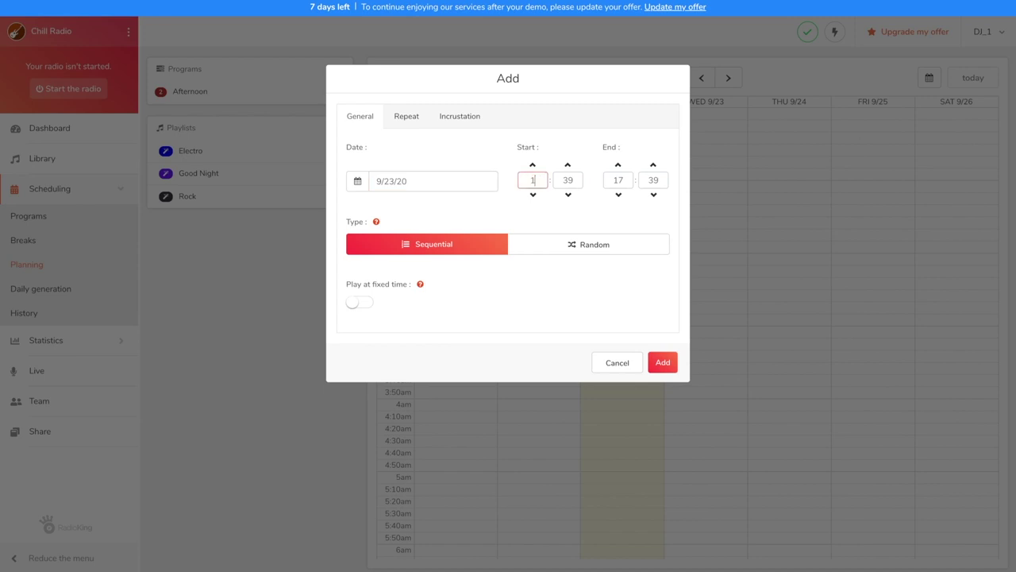
pyautogui.press('Tab')
pyautogui.write('00')
pyautogui.press('Tab')
pyautogui.write('18')
pyautogui.press('Tab')
pyautogui.write('00')
# - Play Afternoon in random order, repeating every day until 9/30/20, and save it
pyautogui.click(578, 249)
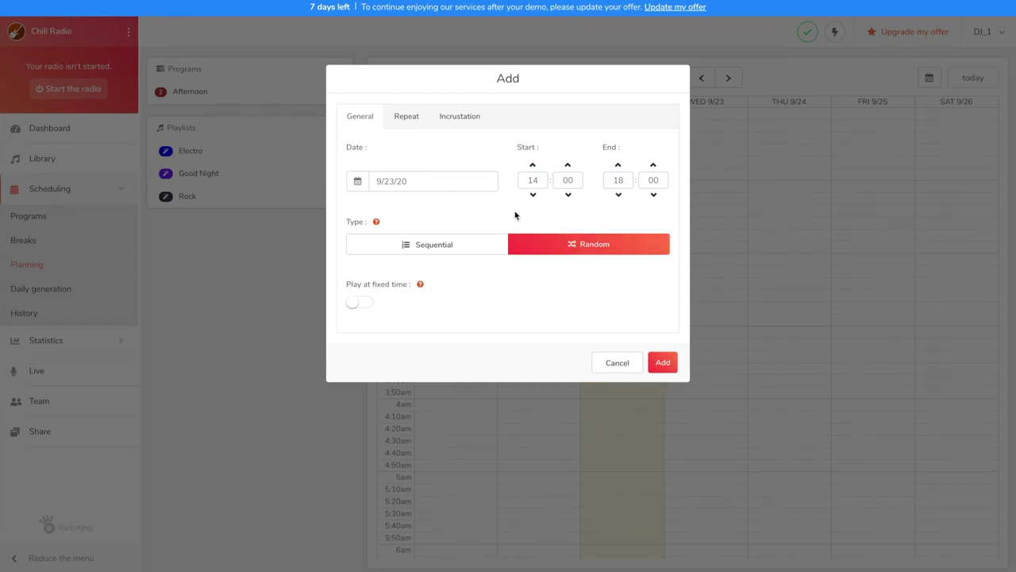
pyautogui.click(408, 118)
pyautogui.click(418, 152)
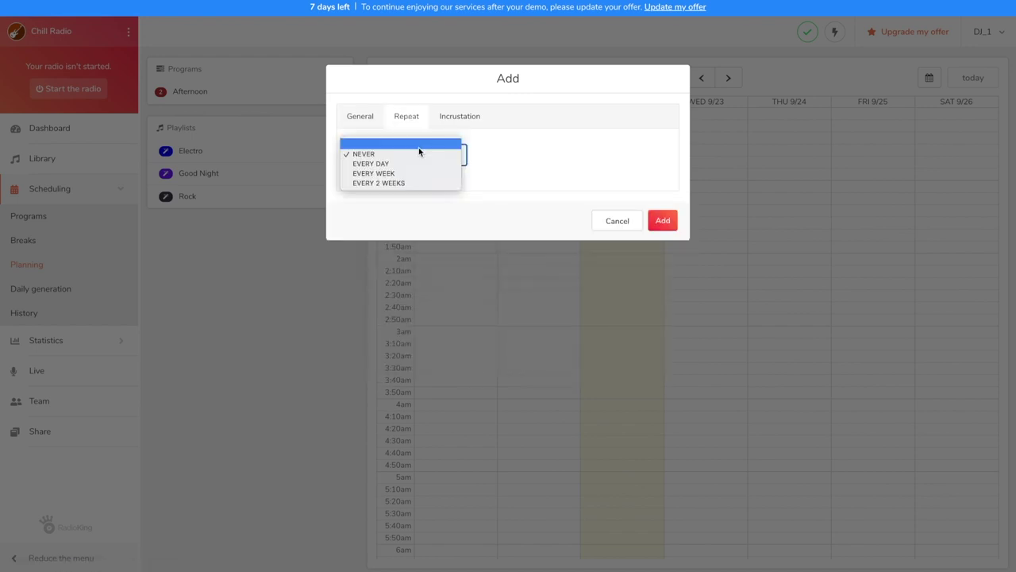
pyautogui.click(419, 163)
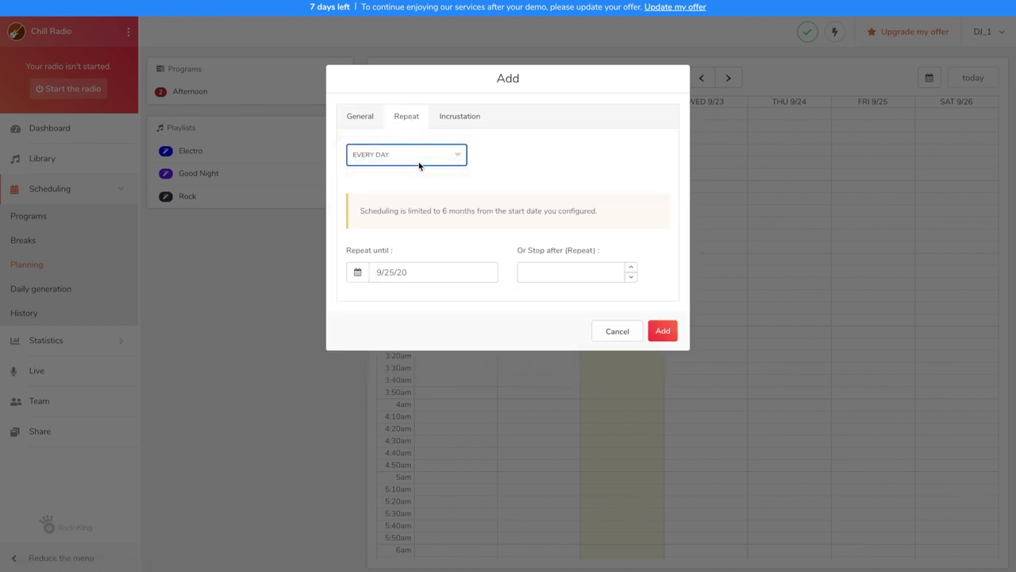
pyautogui.click(409, 271)
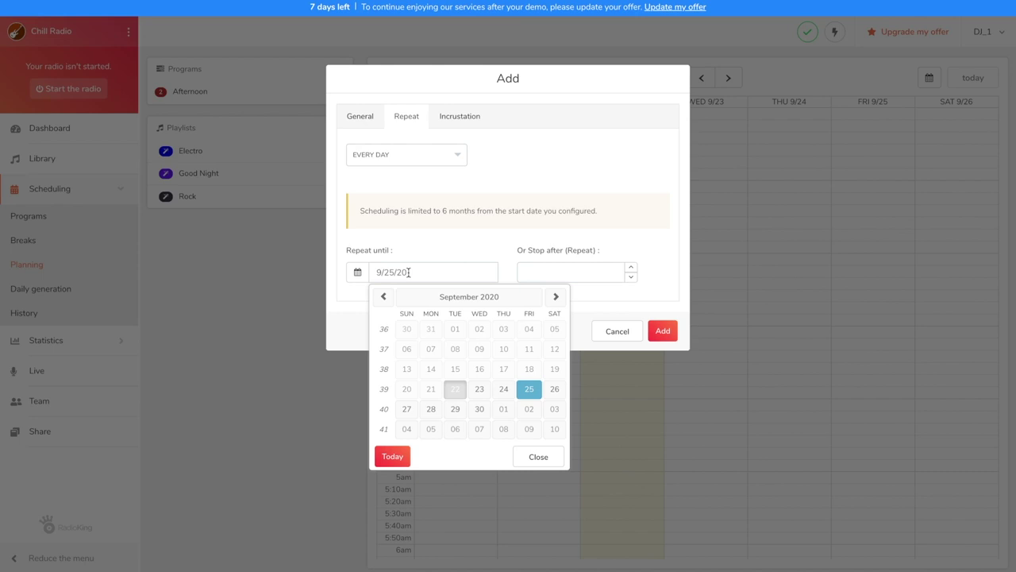
pyautogui.click(481, 410)
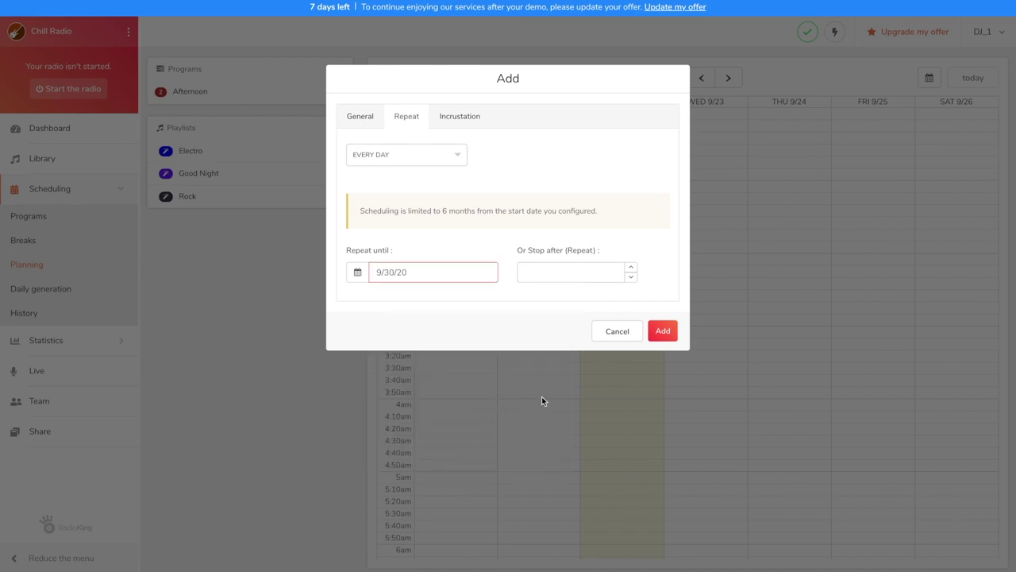
pyautogui.click(663, 331)
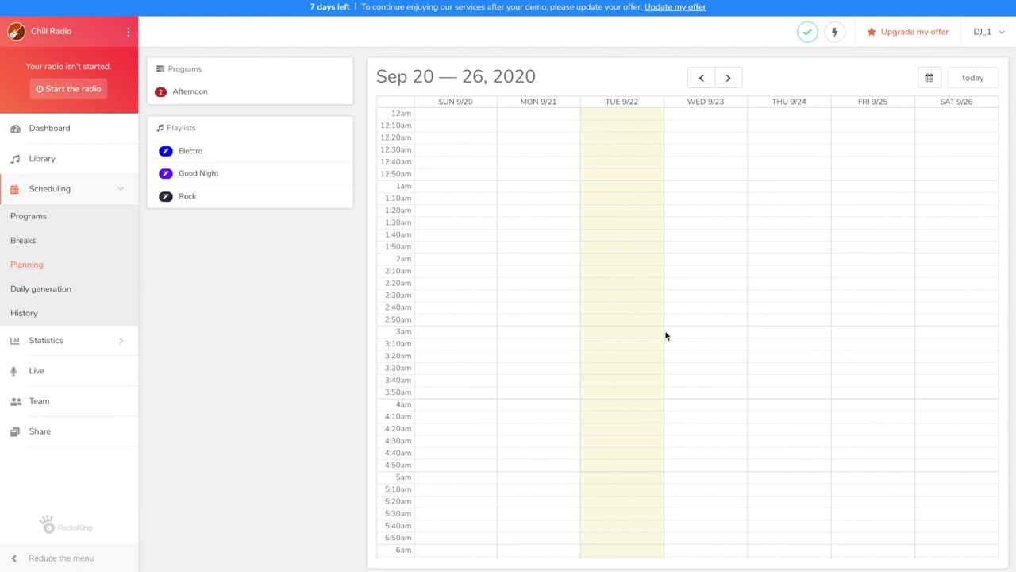
pyautogui.scroll(-5, 665, 335)
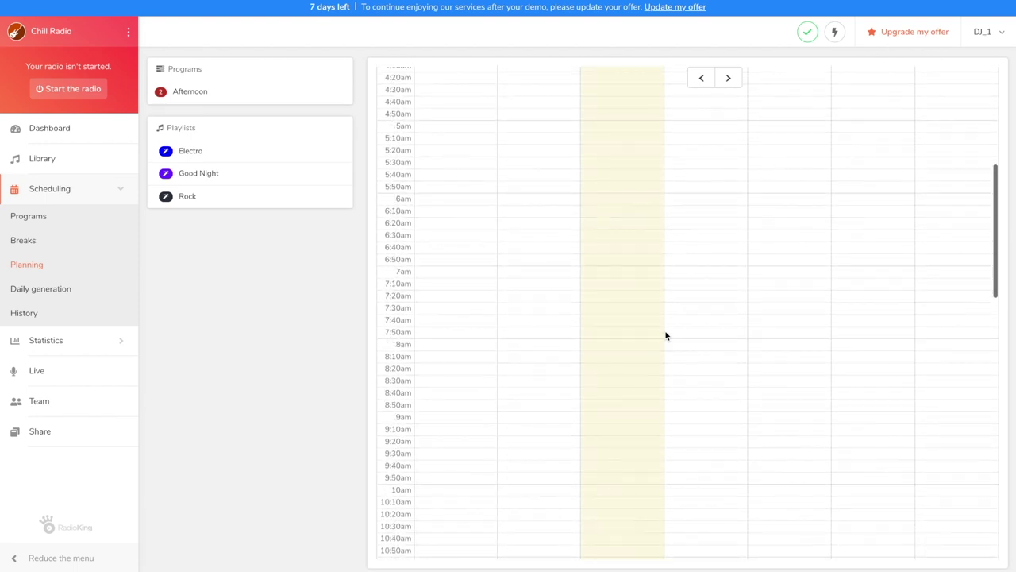
pyautogui.scroll(-9, 665, 335)
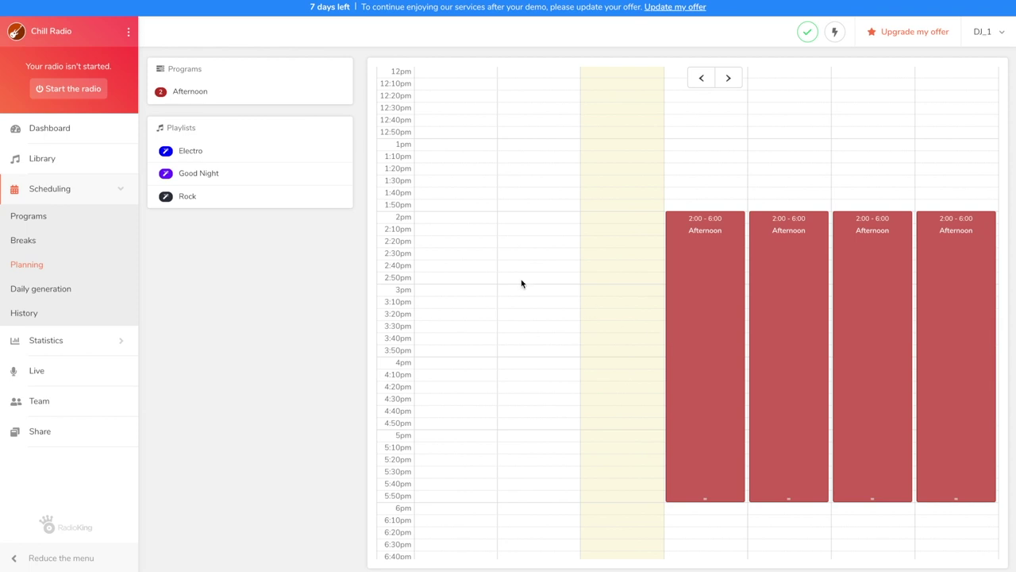
pyautogui.click(309, 175)
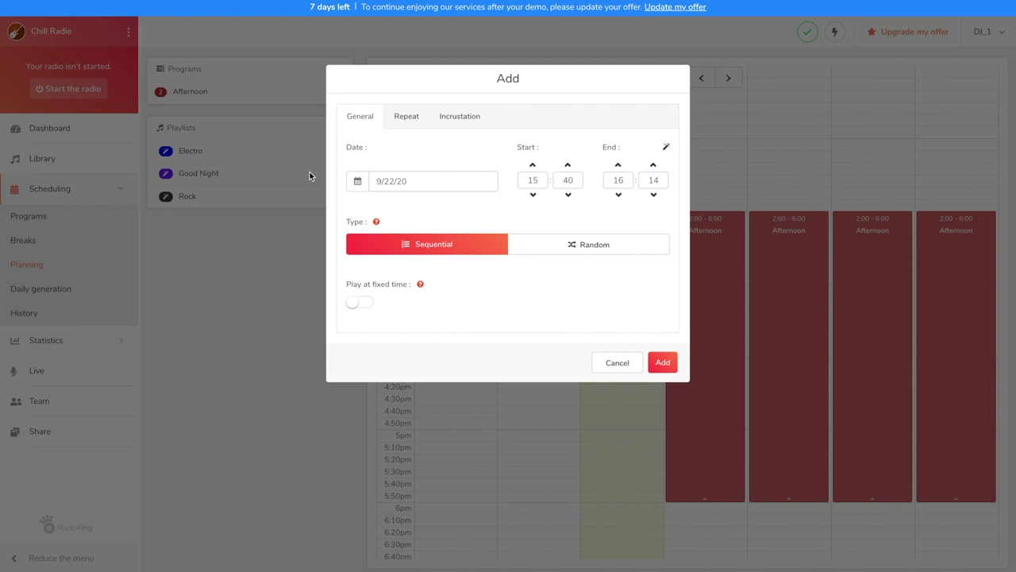
# - Schedule Good Night on 9/23/20 starting at 23:30, with the end time auto-filled from its length
pyautogui.click(392, 184)
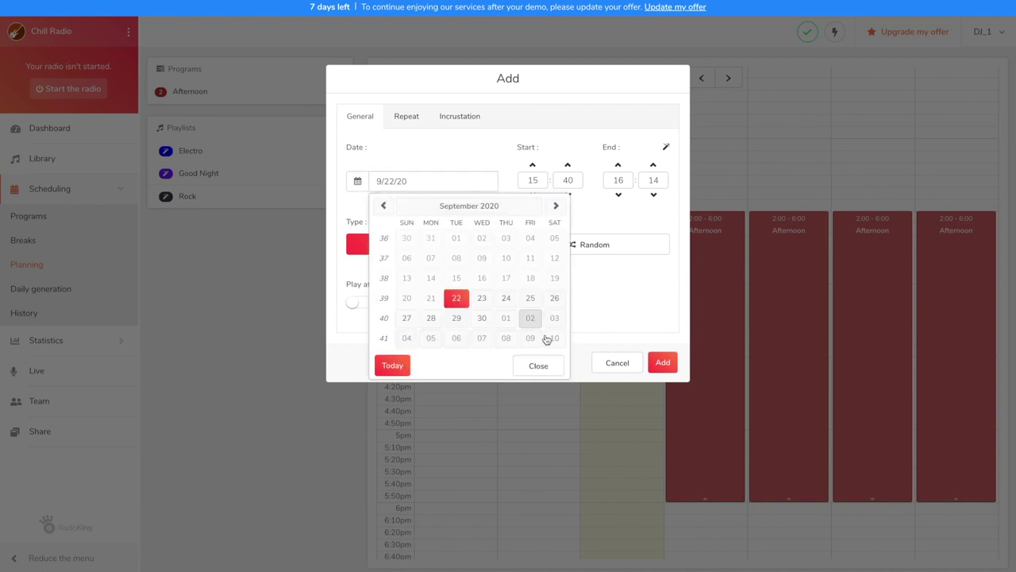
pyautogui.click(481, 297)
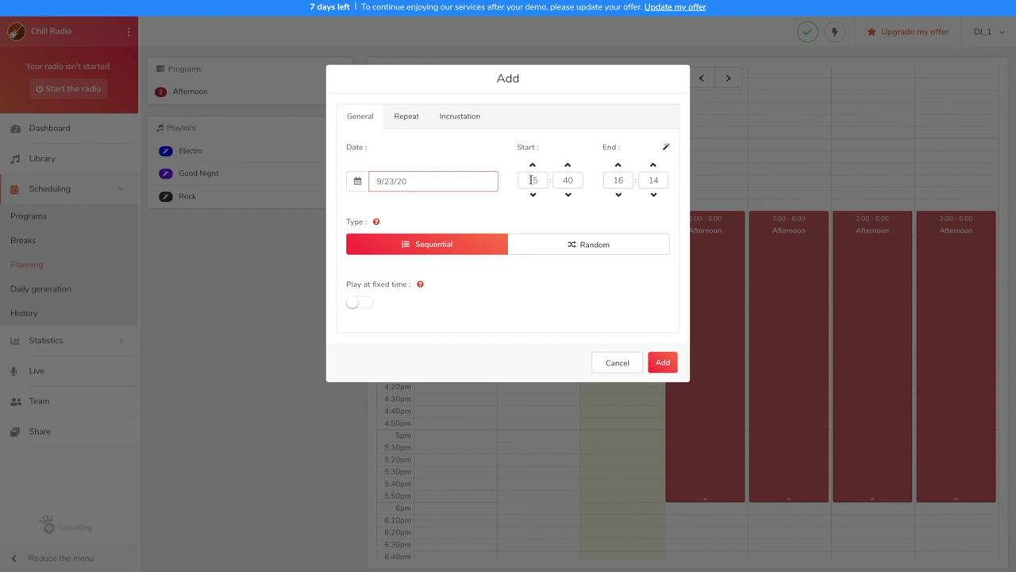
pyautogui.doubleClick(531, 180)
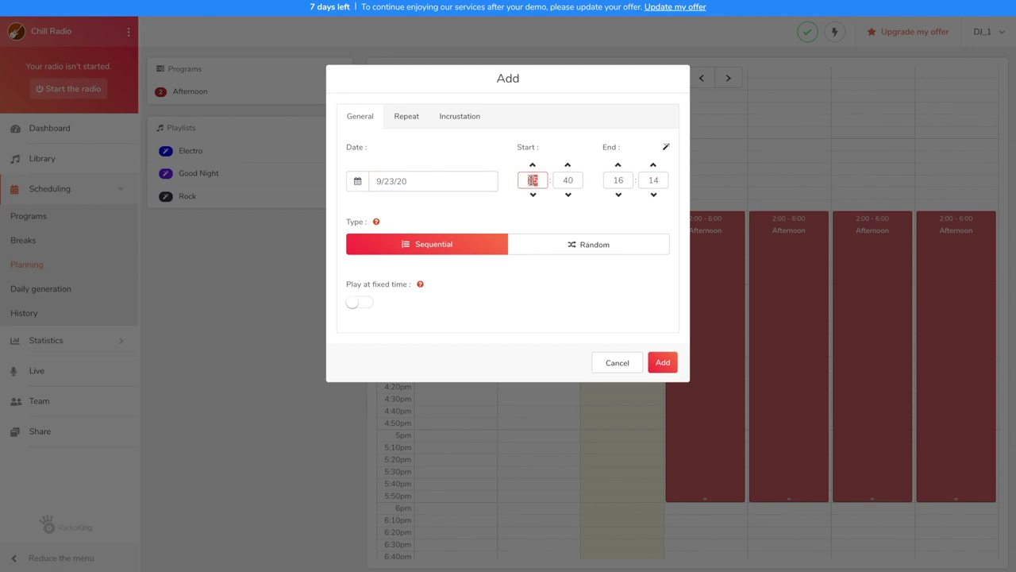
pyautogui.write('23')
pyautogui.press('Tab')
pyautogui.write('30')
pyautogui.click(667, 150)
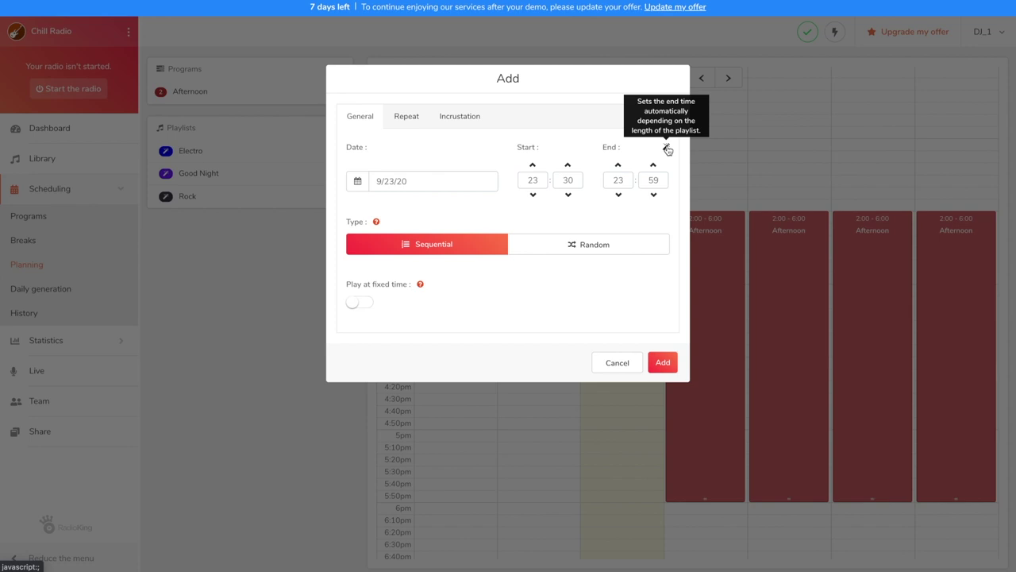
# - Make it repeat every day until 9/30/20 and add it to the planning
pyautogui.click(414, 117)
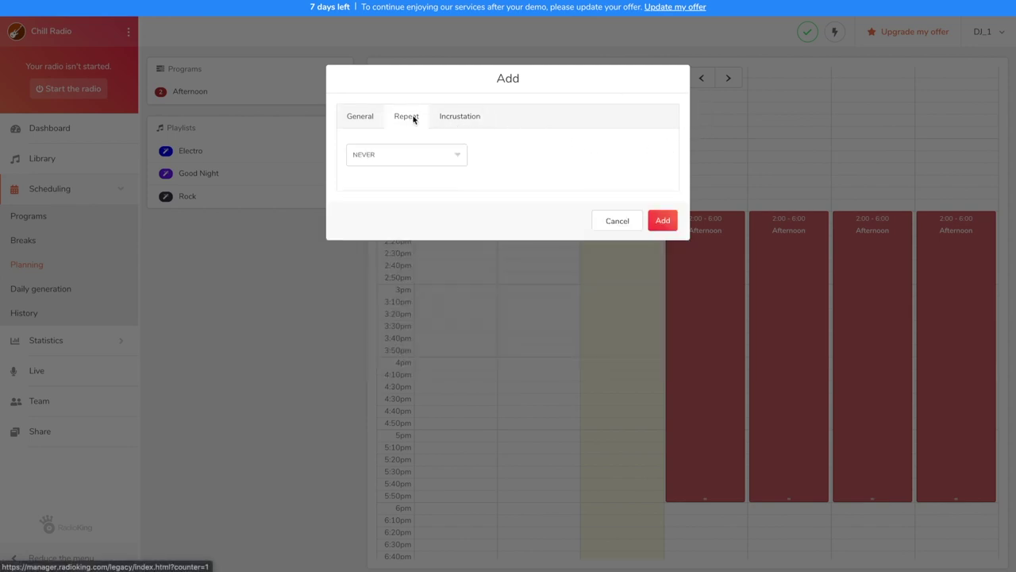
pyautogui.click(422, 154)
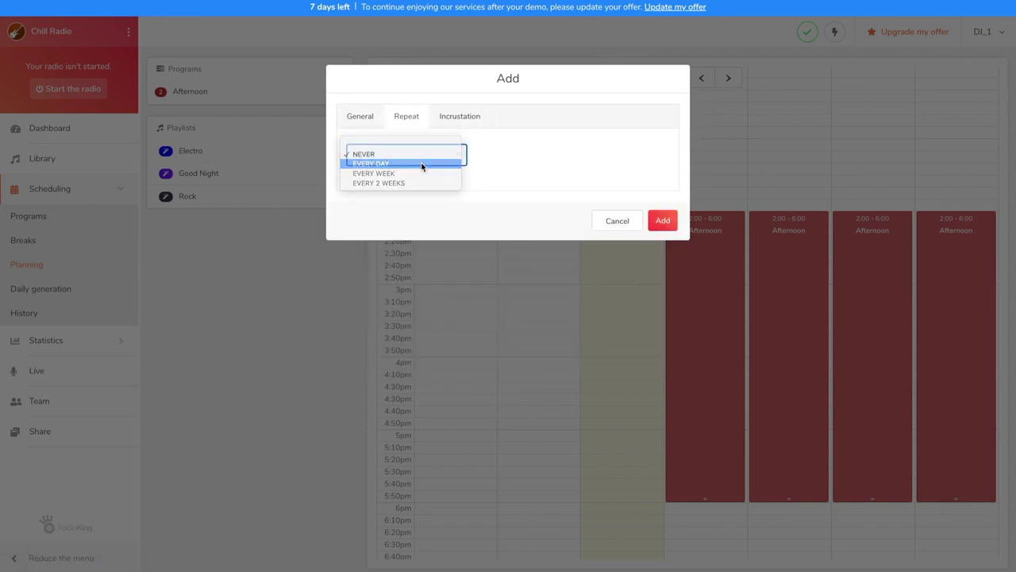
pyautogui.click(422, 164)
pyautogui.click(423, 271)
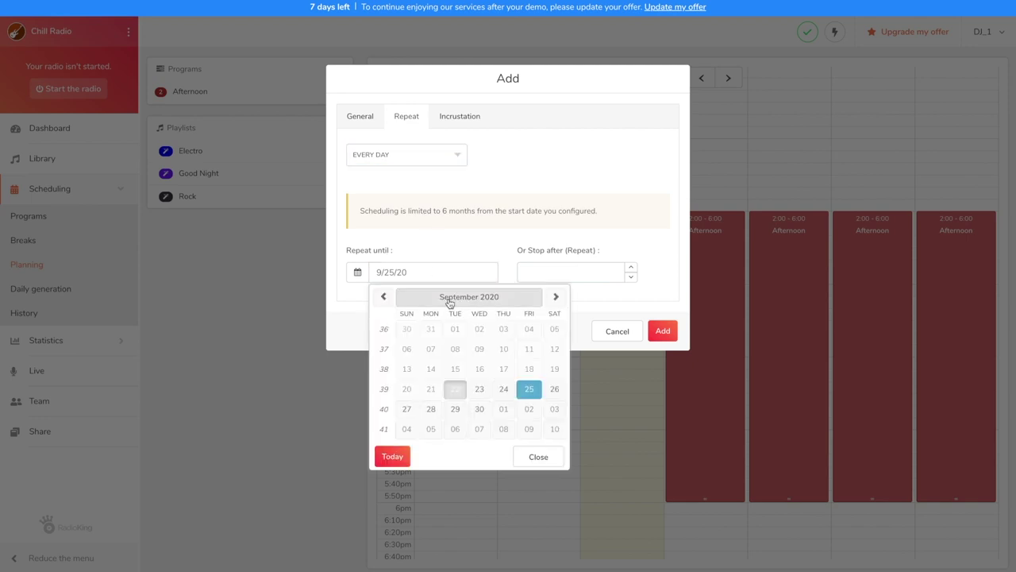
pyautogui.click(478, 409)
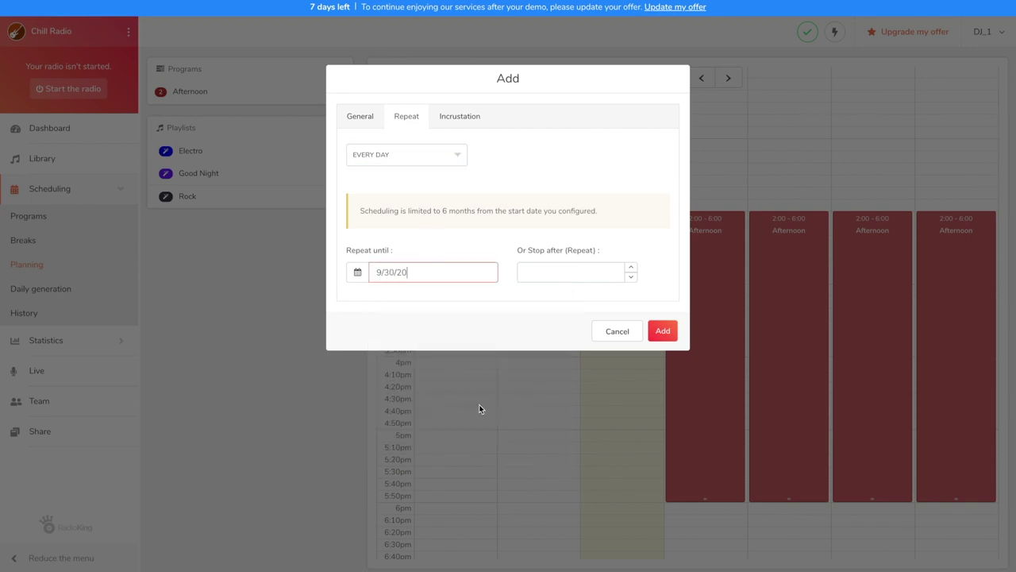
pyautogui.click(670, 331)
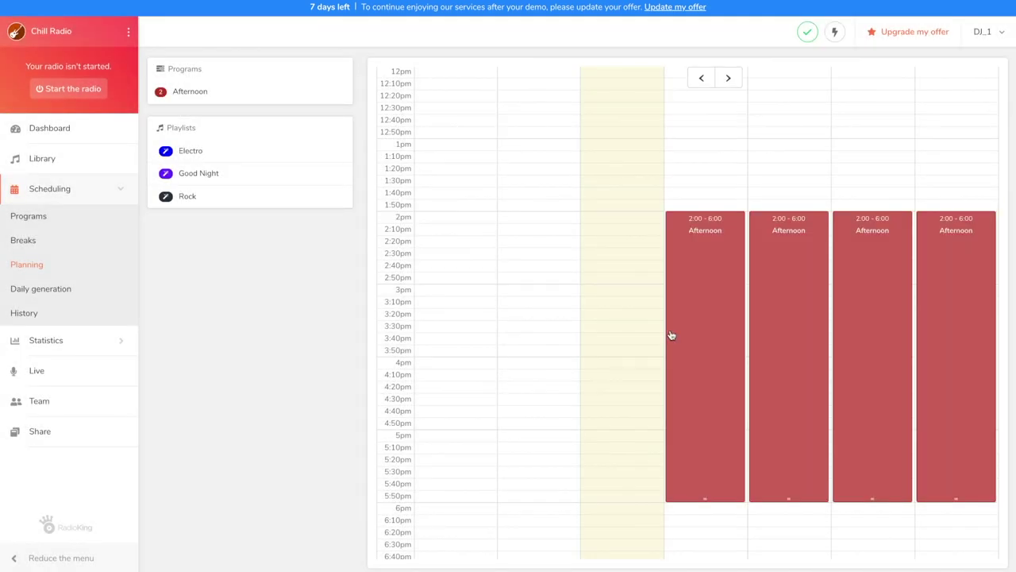
pyautogui.scroll(-5, 670, 334)
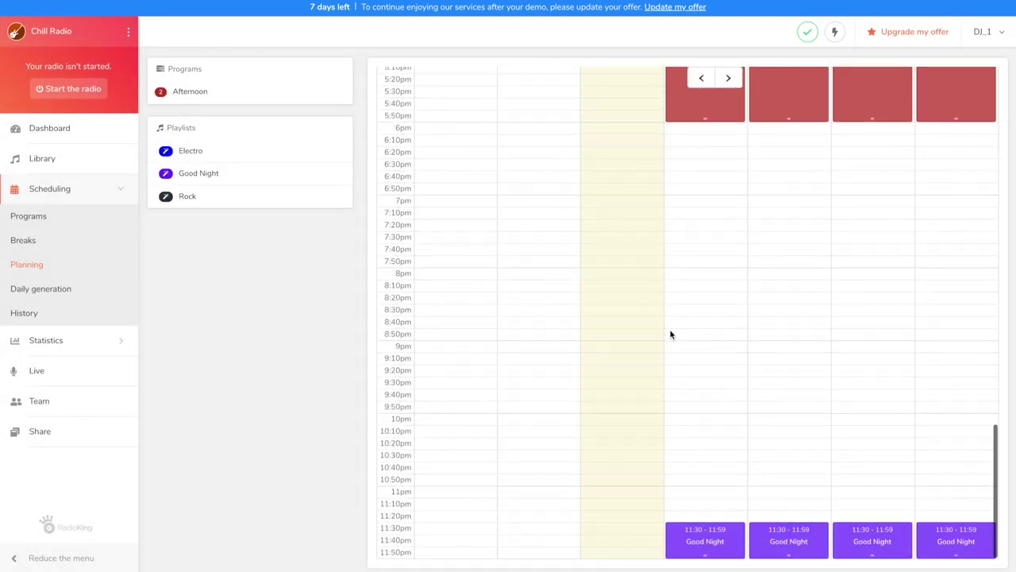
# - Generate the daily track list for 9/23/20
pyautogui.click(62, 291)
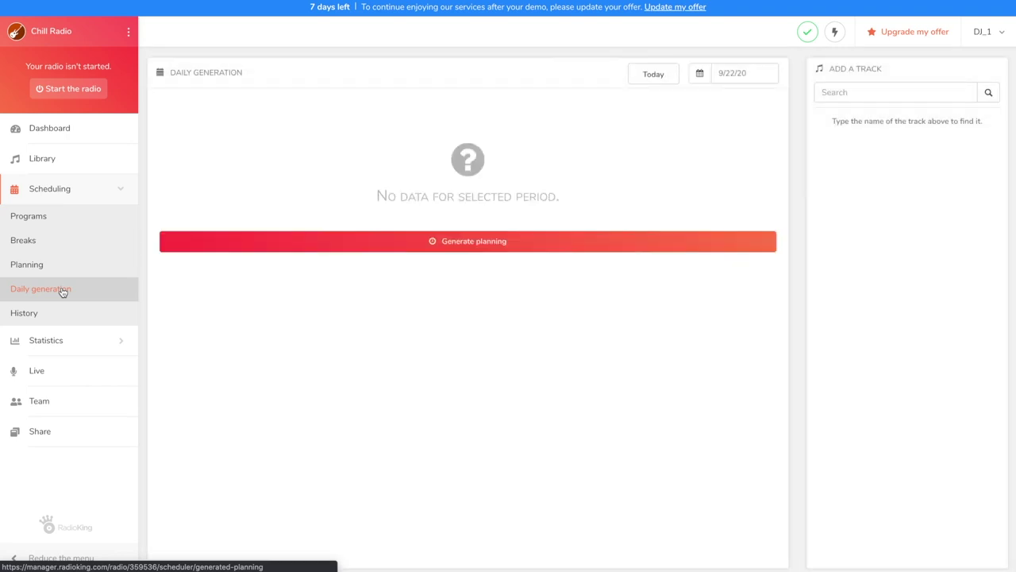
pyautogui.click(701, 74)
pyautogui.click(687, 192)
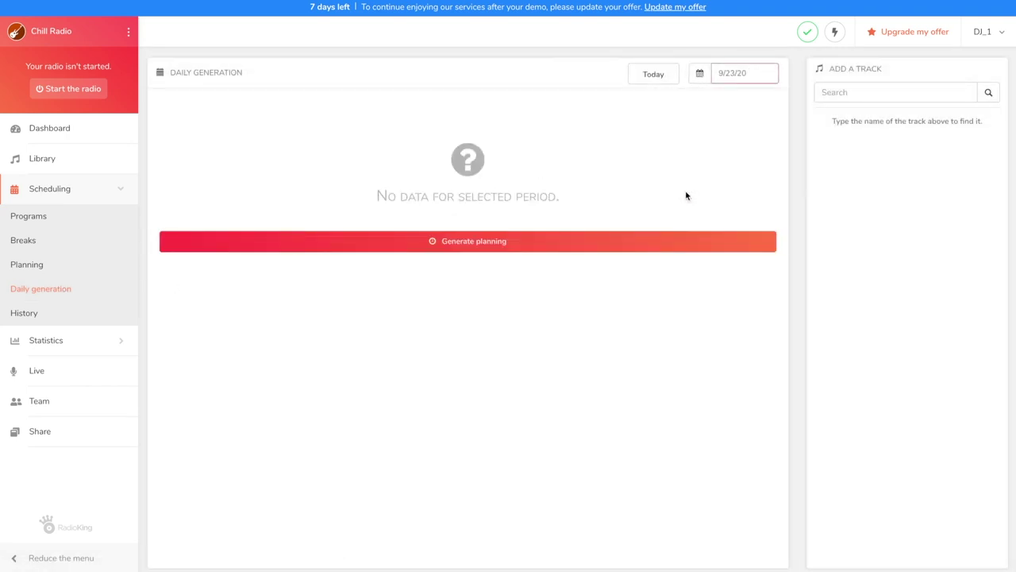
pyautogui.click(470, 242)
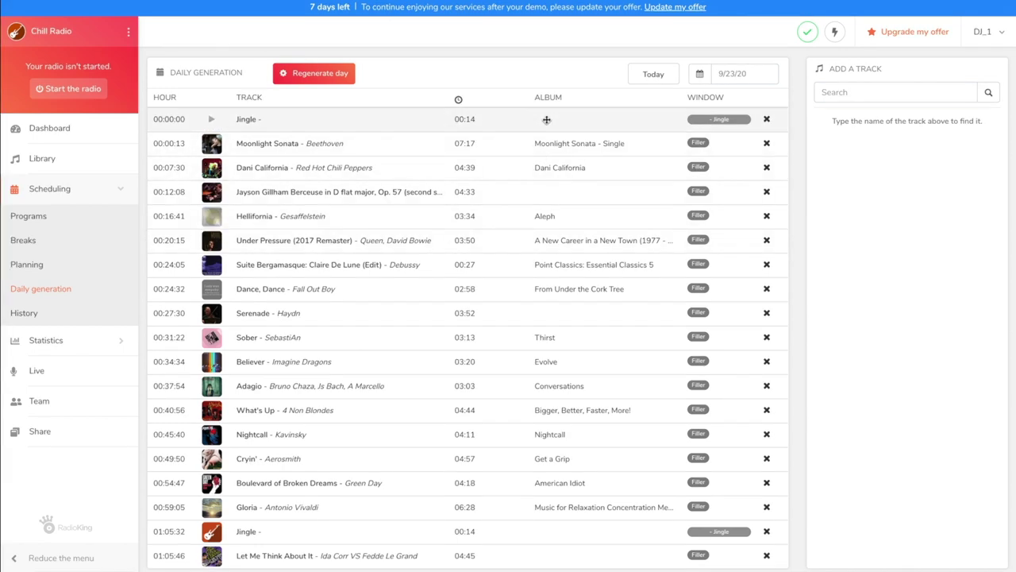
# - Scroll through the generated list down to the Good Night tracks, then start broadcasting the radio
pyautogui.scroll(-2, 531, 356)
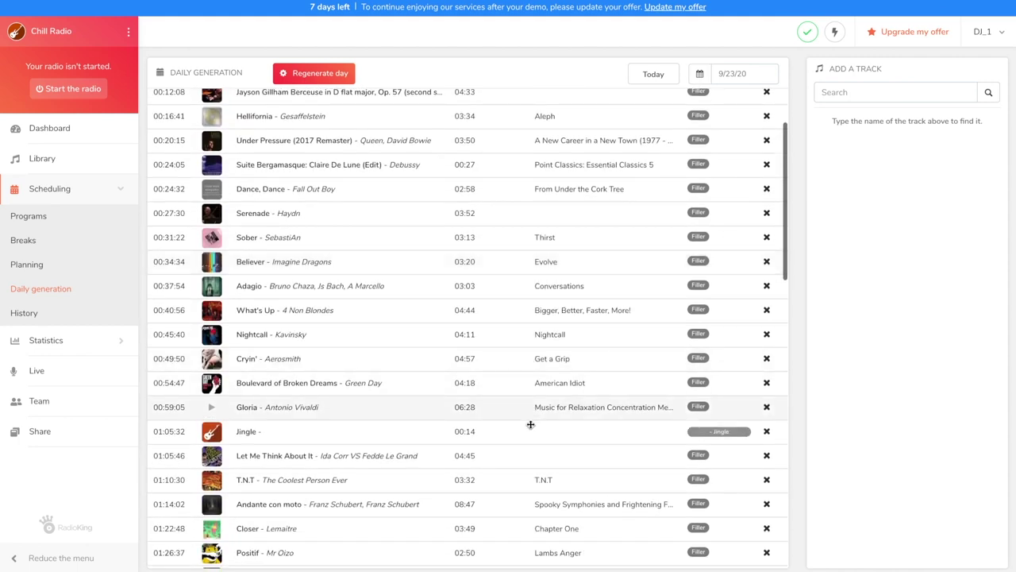
pyautogui.scroll(-4, 531, 428)
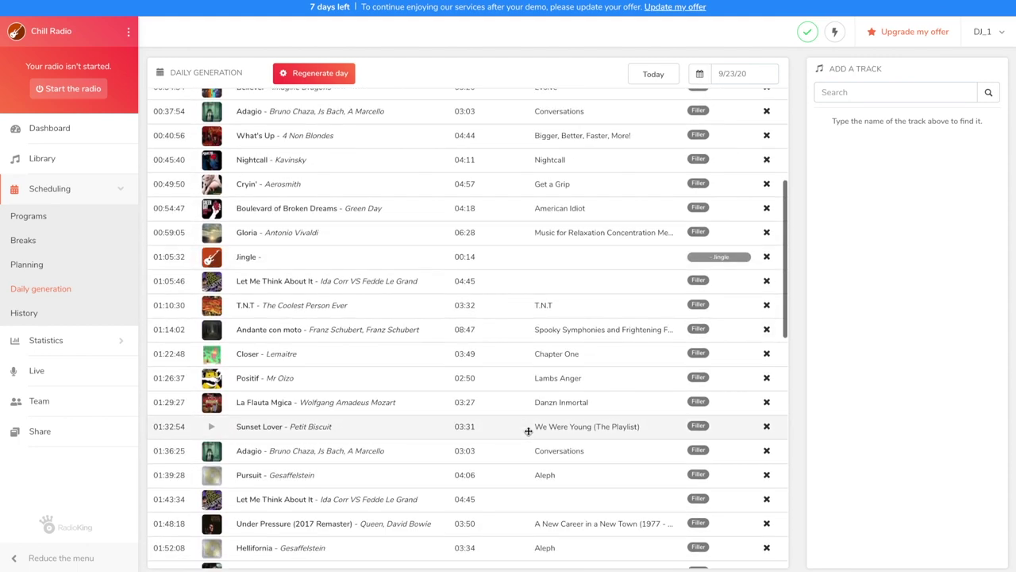
pyautogui.scroll(-4, 527, 431)
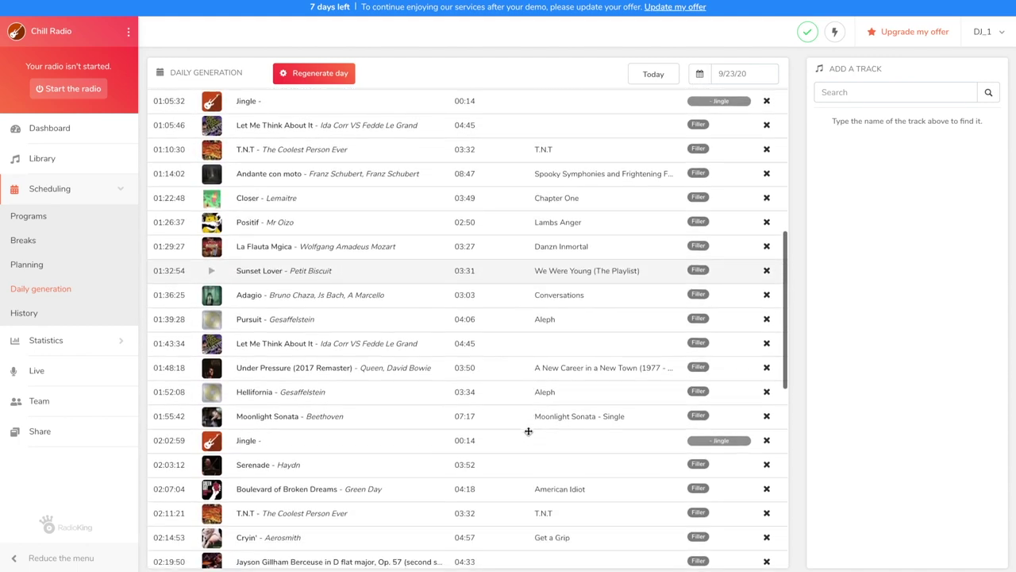
pyautogui.scroll(-15, 527, 441)
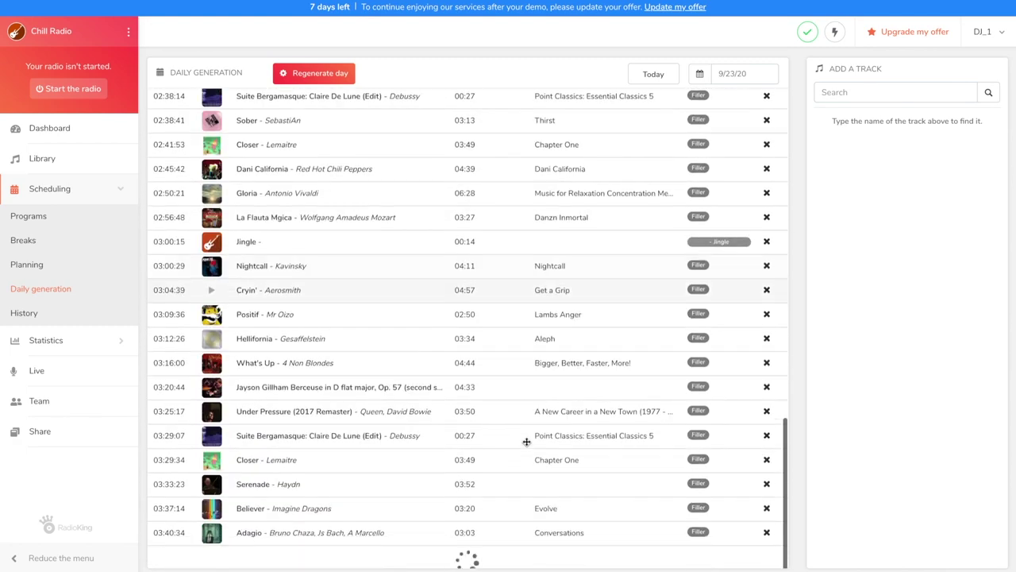
pyautogui.scroll(-5, 527, 442)
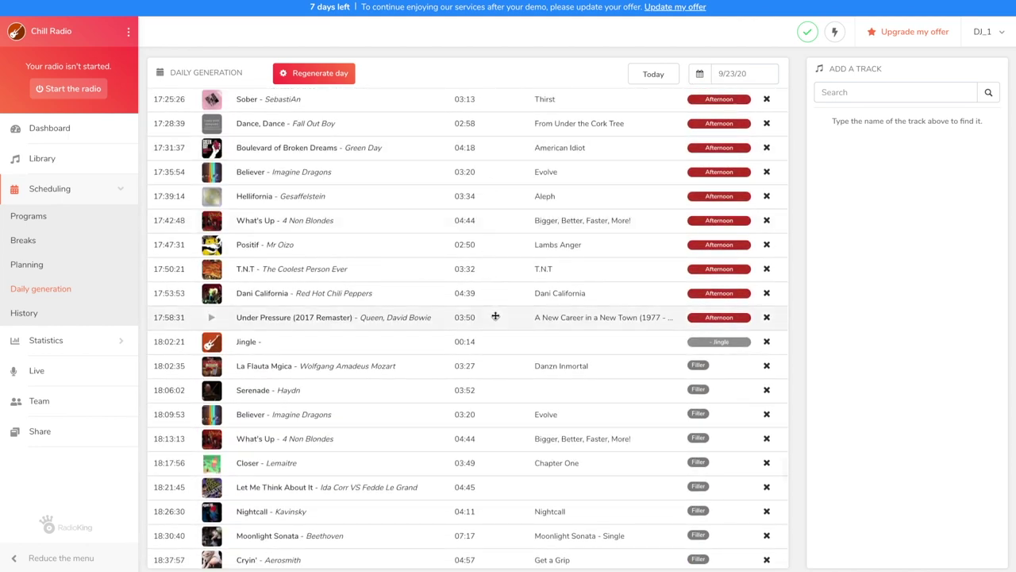
pyautogui.scroll(-5, 495, 317)
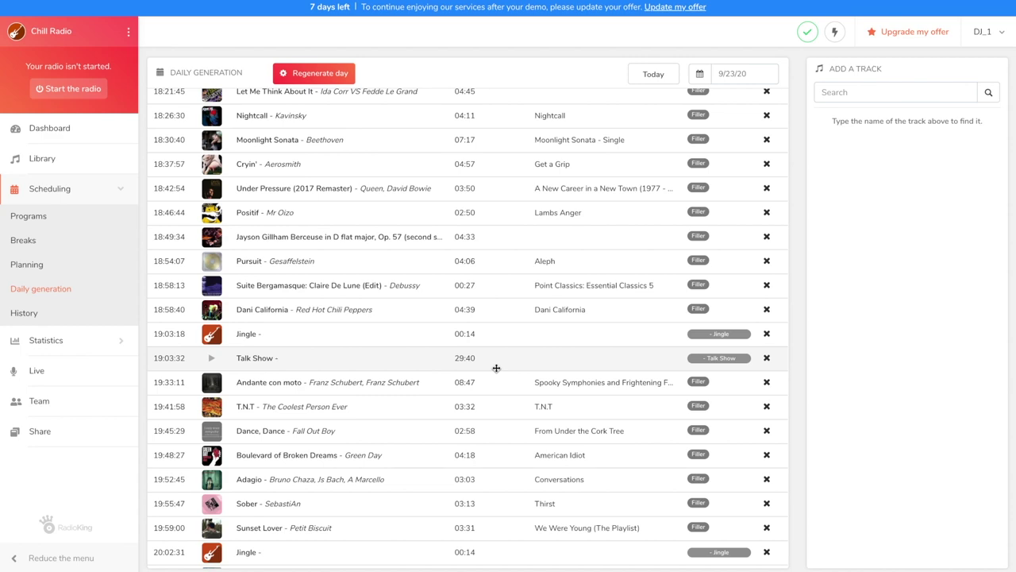
pyautogui.scroll(-7, 496, 368)
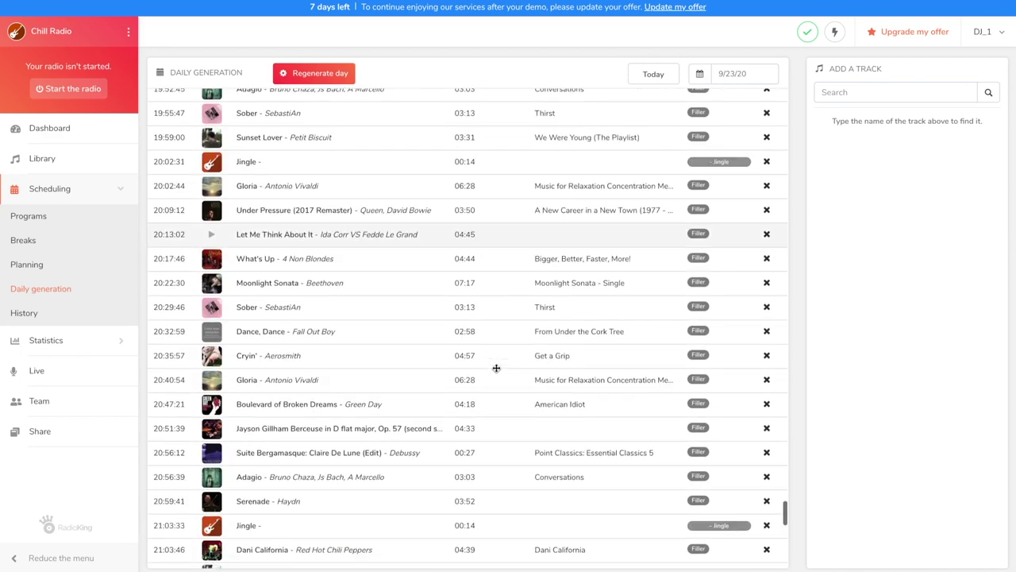
pyautogui.scroll(-9, 496, 368)
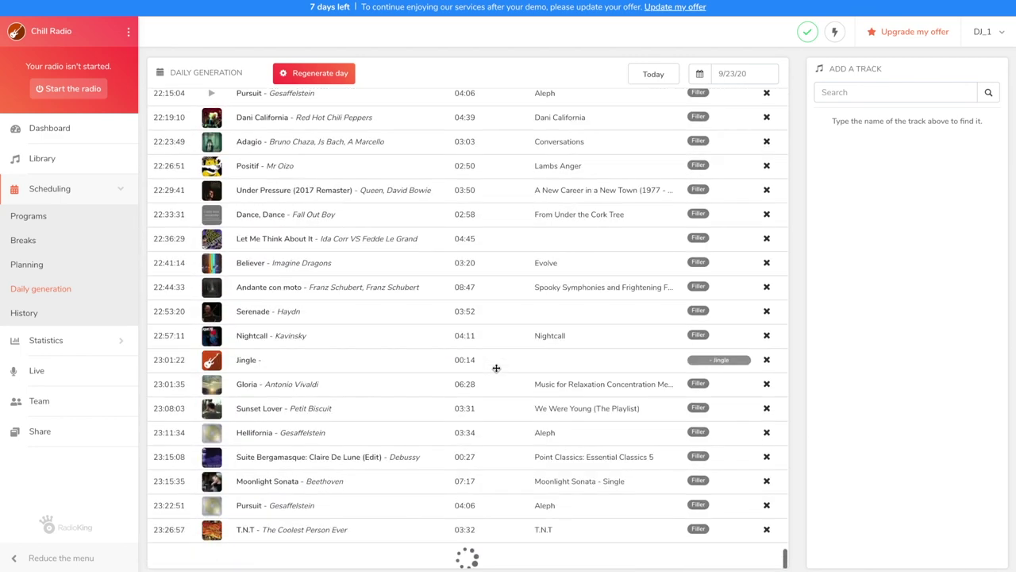
pyautogui.scroll(-2, 496, 368)
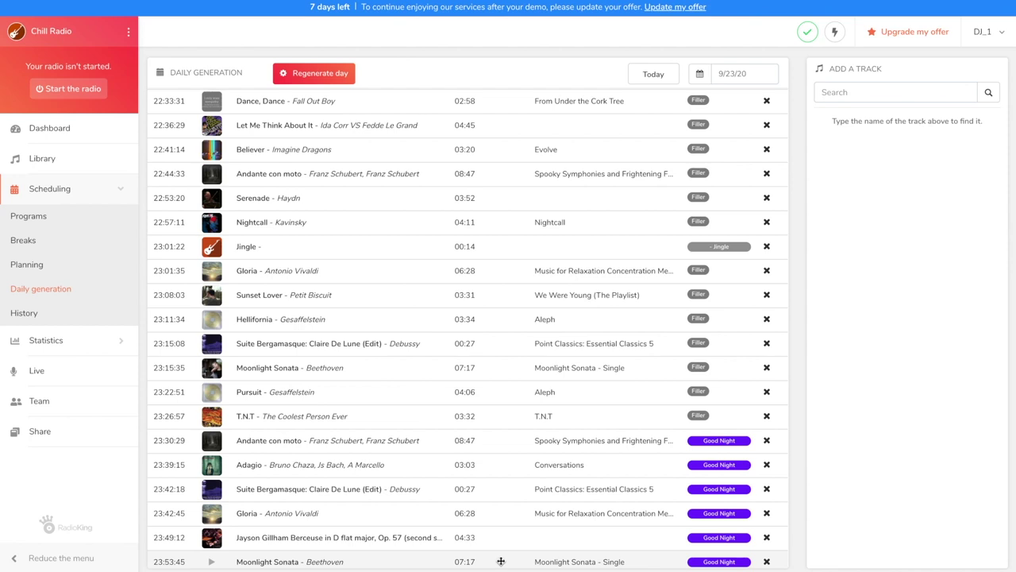
pyautogui.click(42, 90)
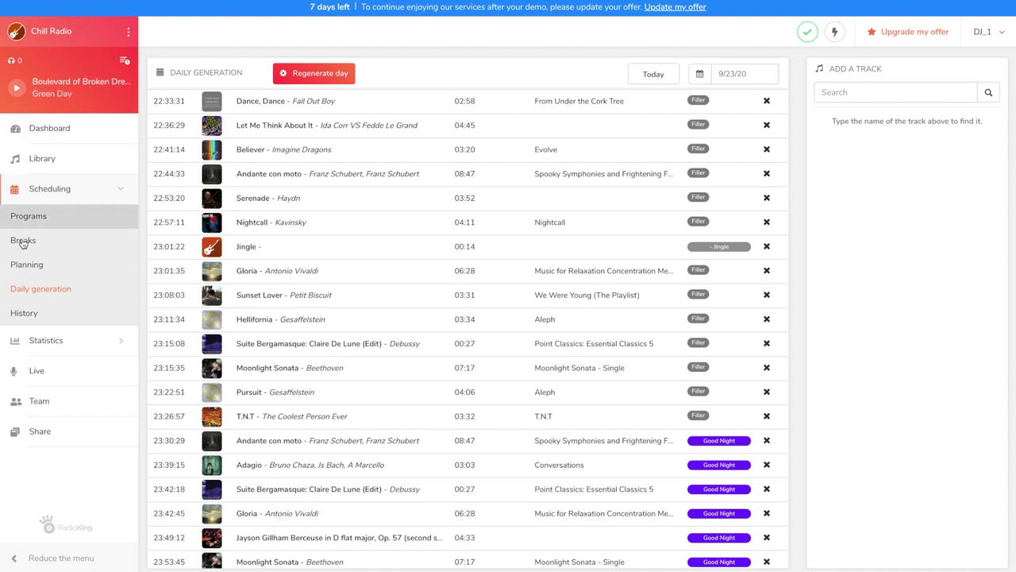
# - Request a broadcasted-tracks report for 08/22/2020 to 09/22/2020 from the History page
pyautogui.click(19, 314)
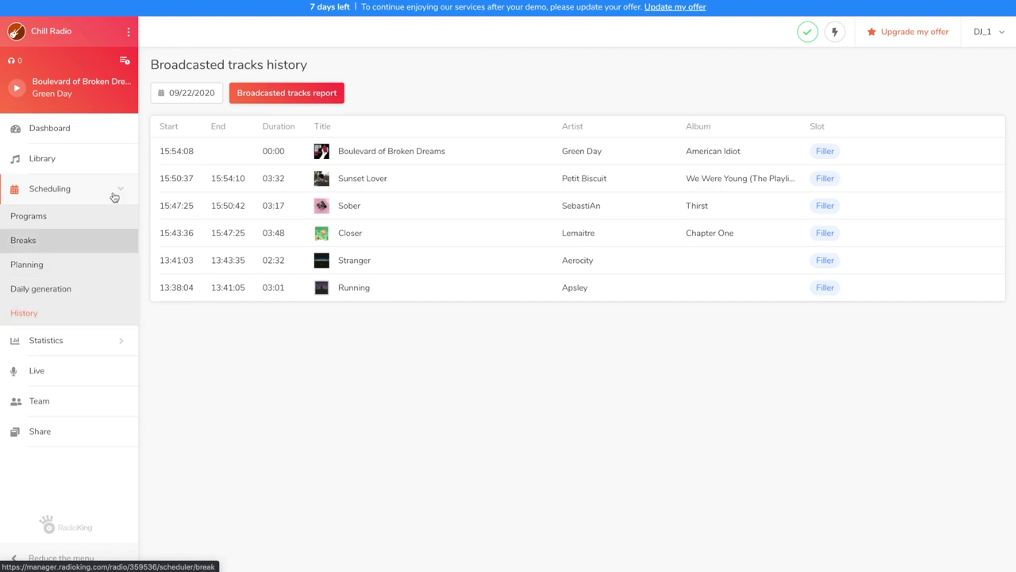
pyautogui.click(274, 93)
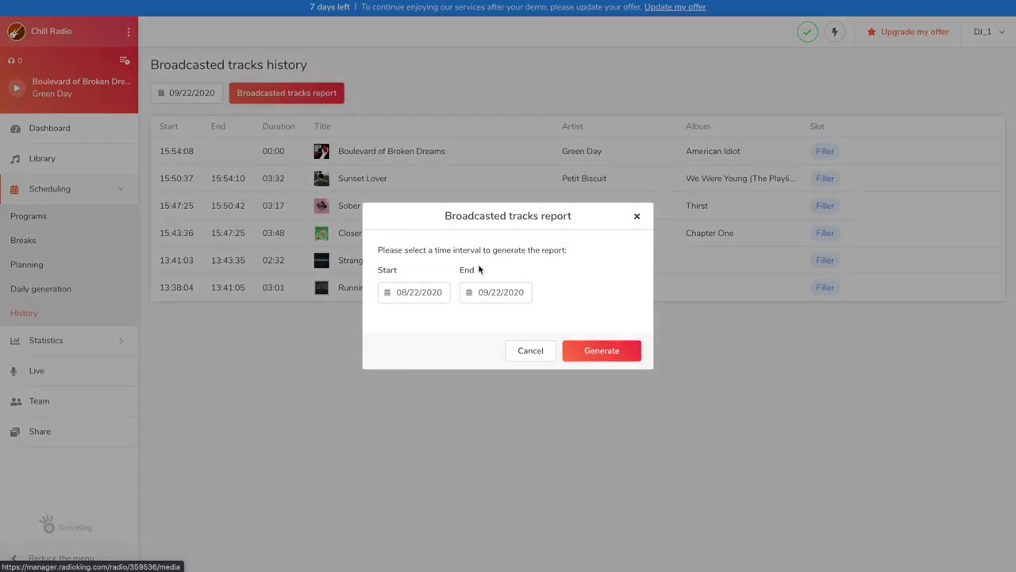
pyautogui.click(593, 354)
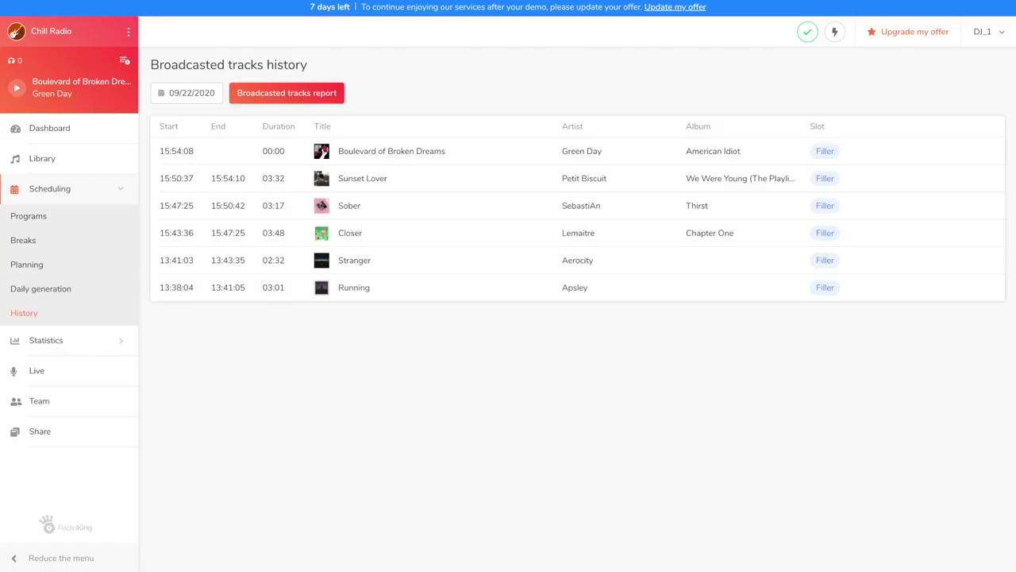
# - Open Chill Radio's Live broadcasting page
pyautogui.click(35, 373)
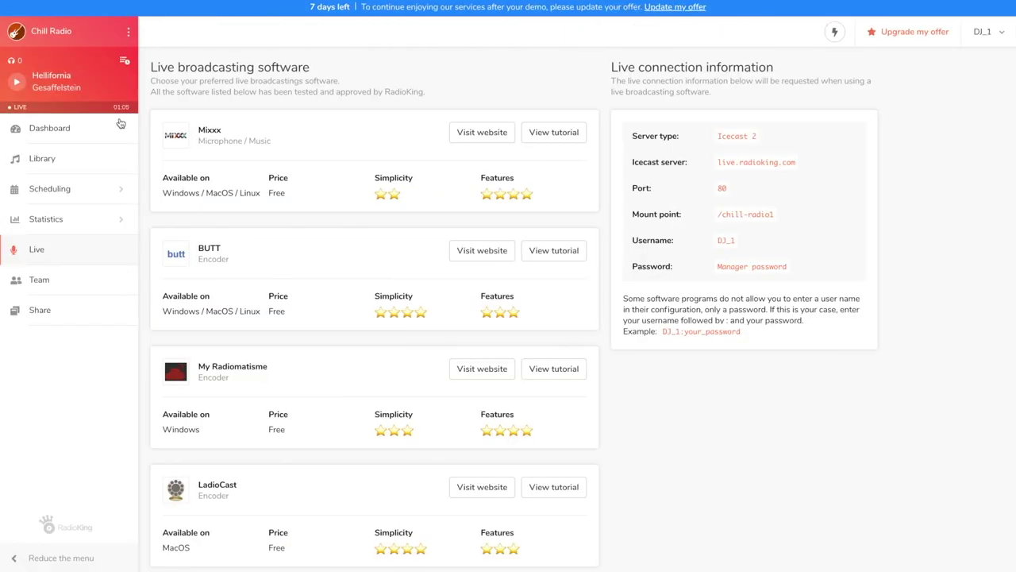
pyautogui.moveTo(107, 106)
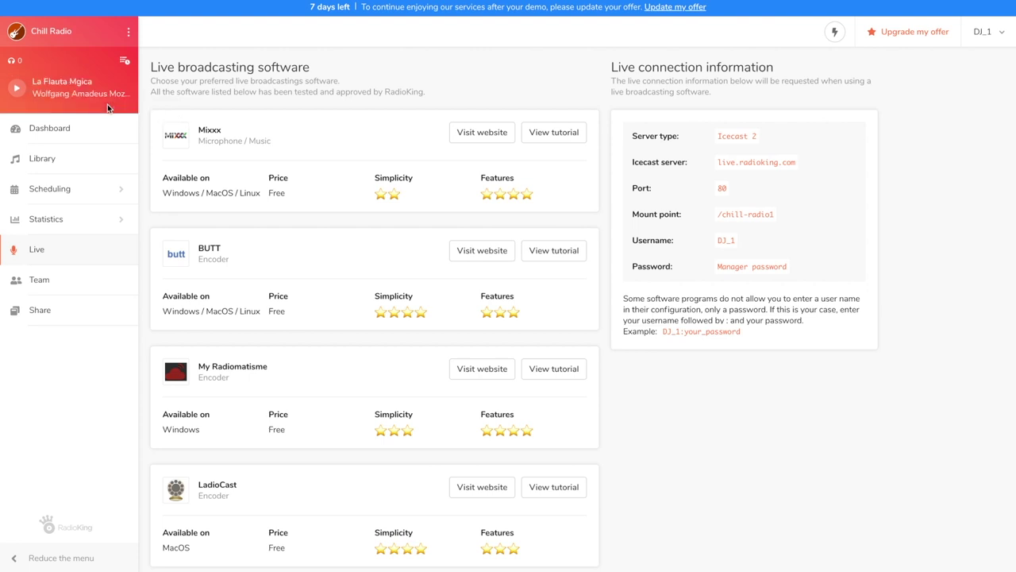
pyautogui.scroll(-2, 148, 185)
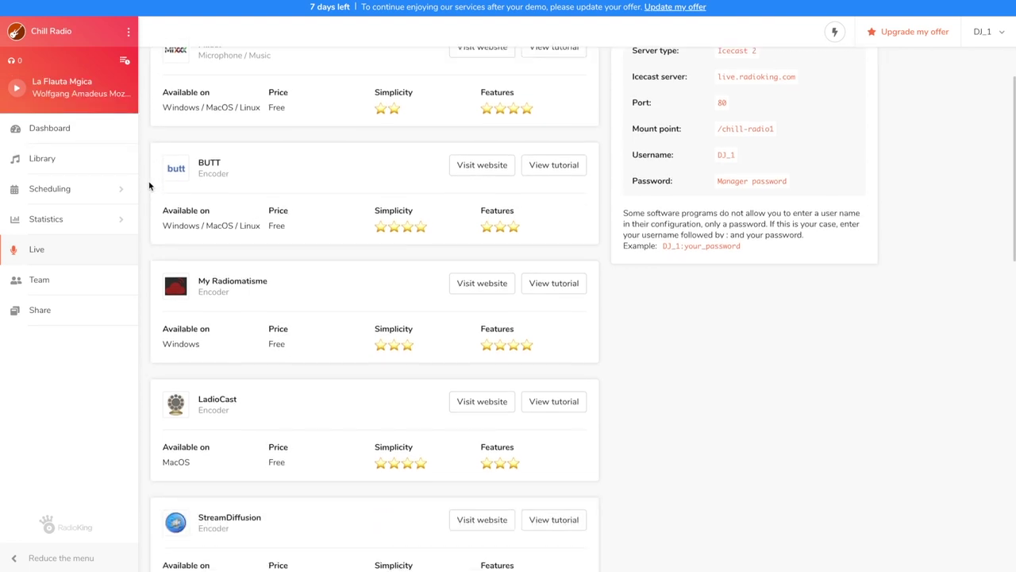
pyautogui.scroll(-10, 149, 185)
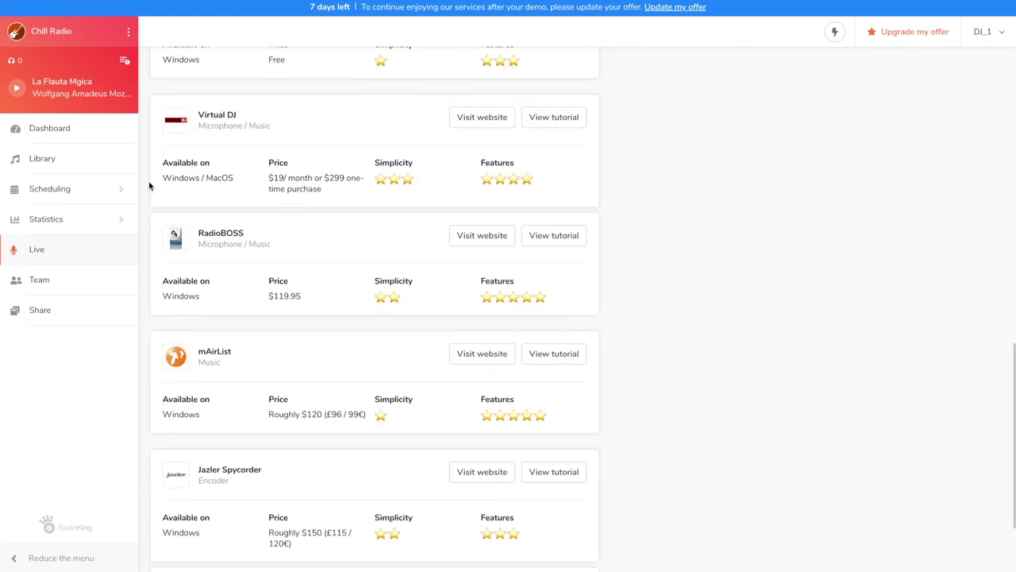
pyautogui.scroll(-2, 148, 185)
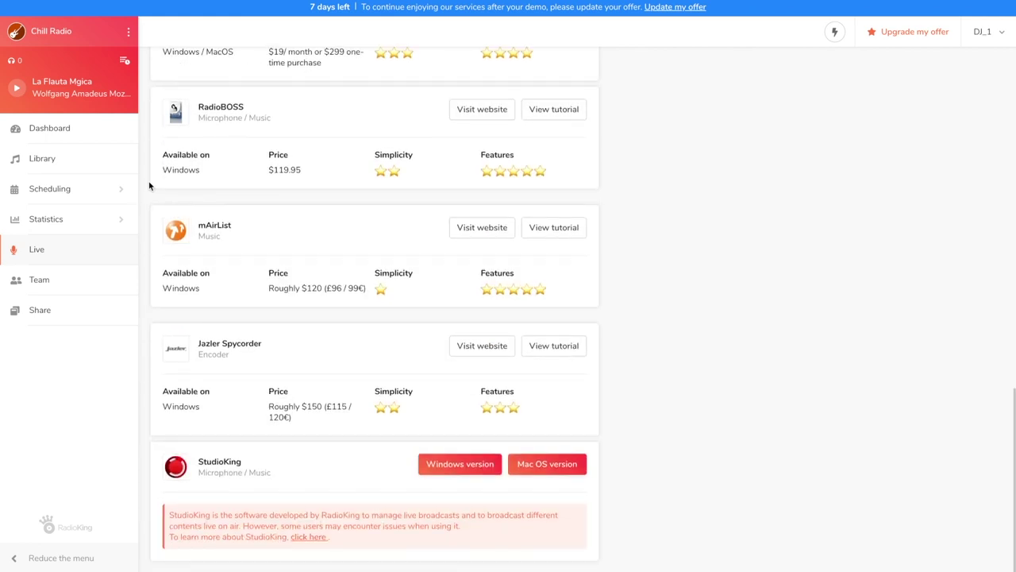
pyautogui.scroll(15, 149, 185)
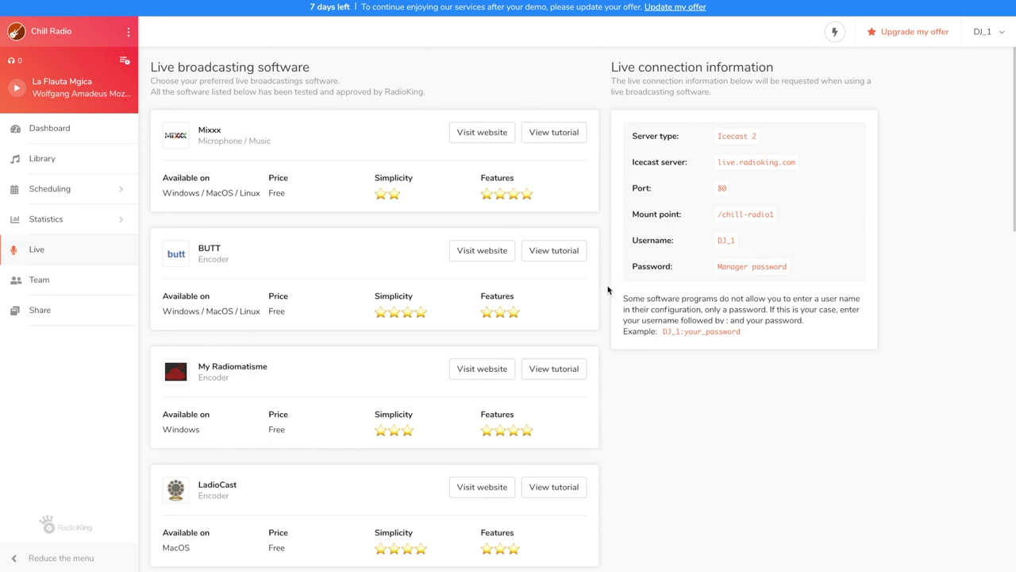
pyautogui.click(44, 284)
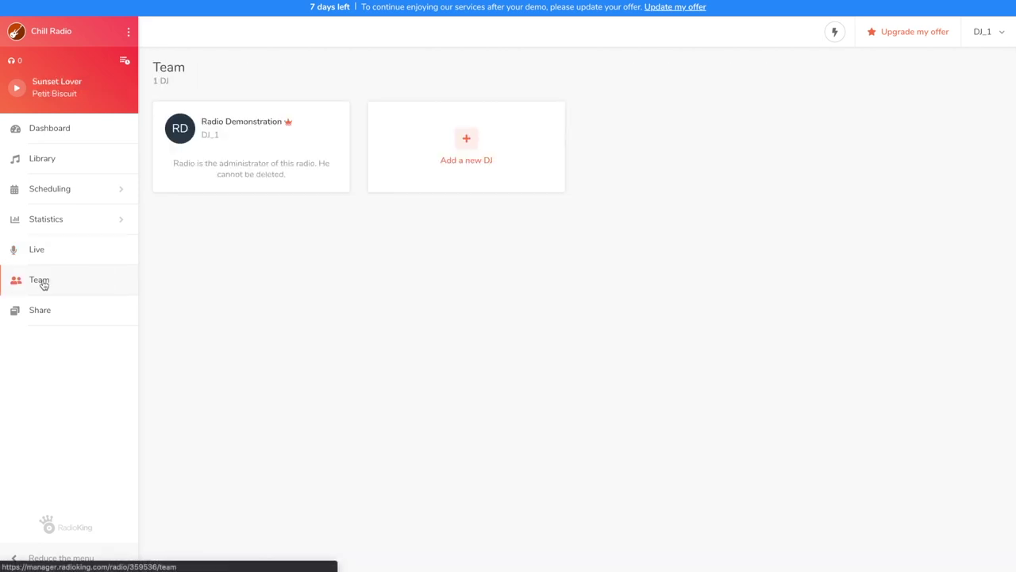
# - Look up the RadioKing user by username and add them as a DJ with all rights selected
pyautogui.click(467, 141)
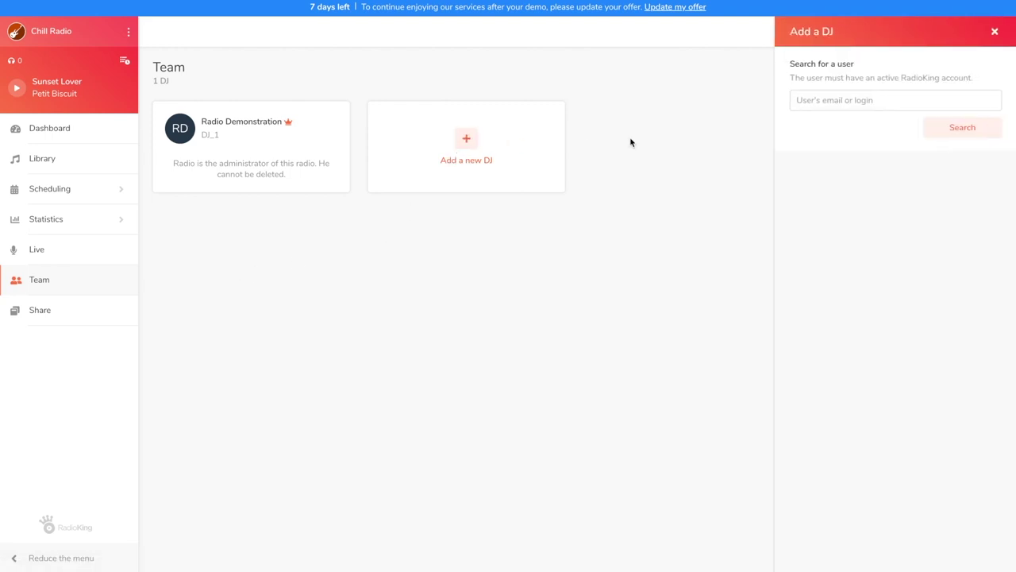
pyautogui.click(814, 107)
pyautogui.write('Math')
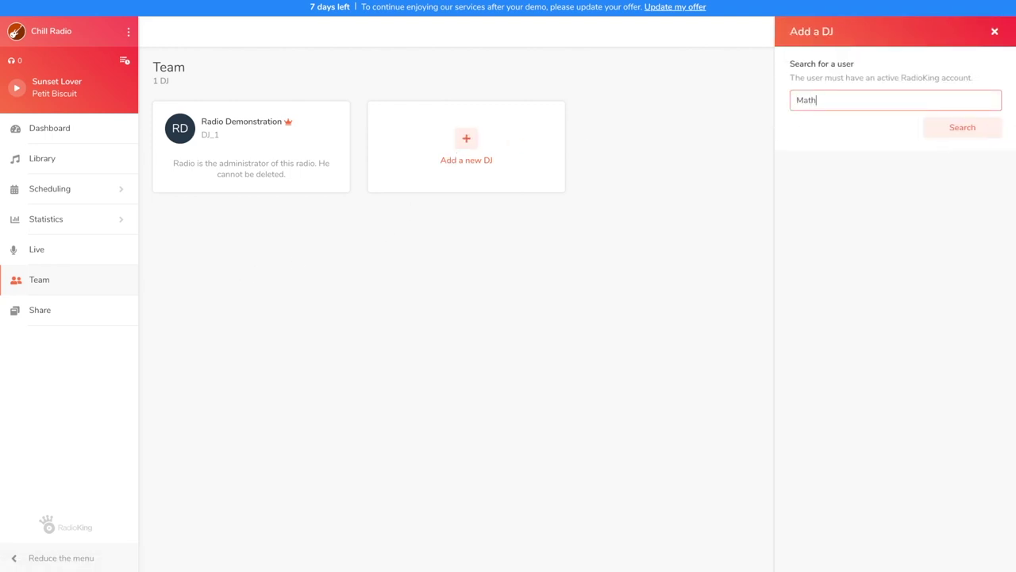
pyautogui.write('ildaRK')
pyautogui.click(934, 127)
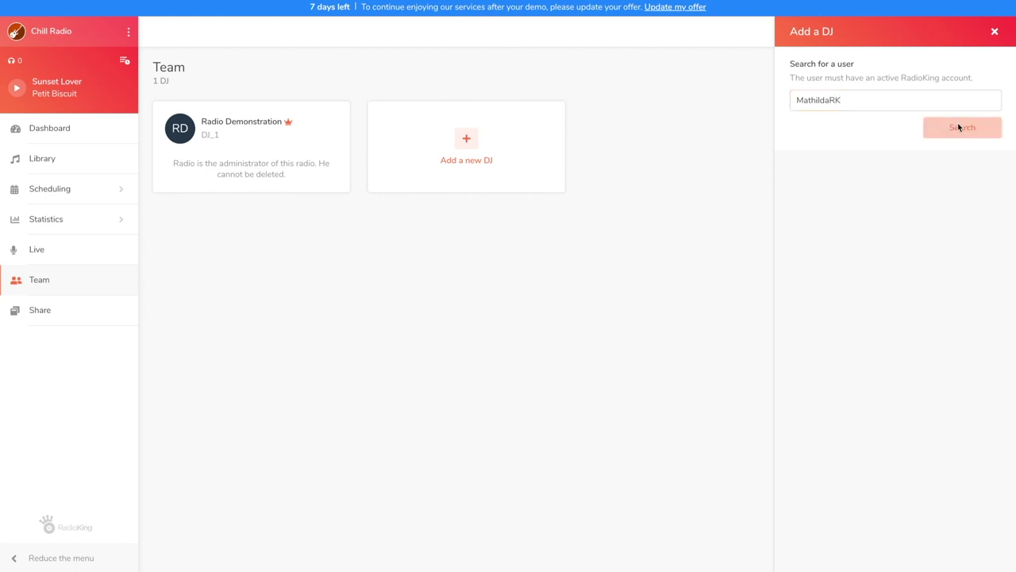
pyautogui.click(968, 249)
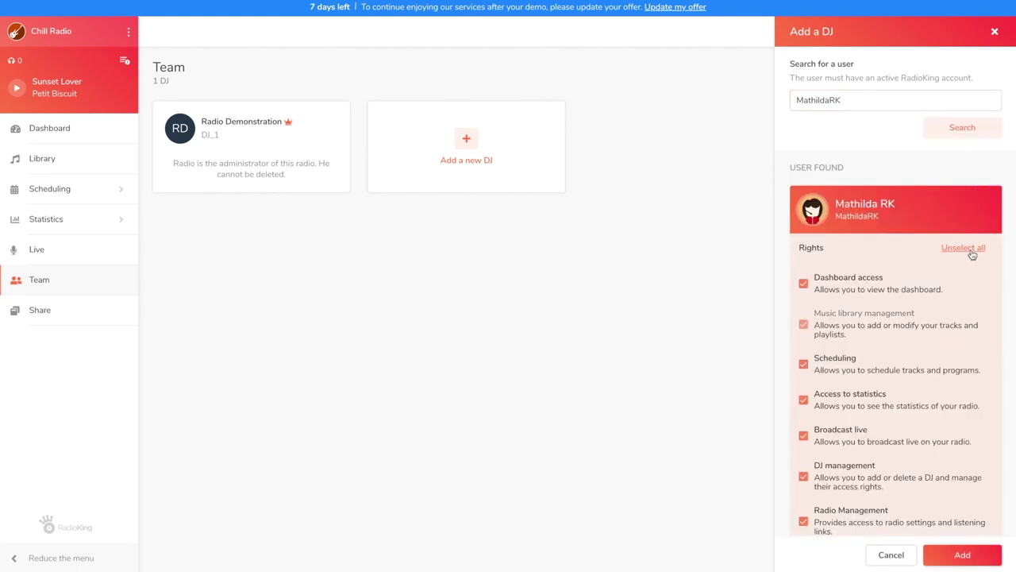
pyautogui.scroll(-1, 971, 255)
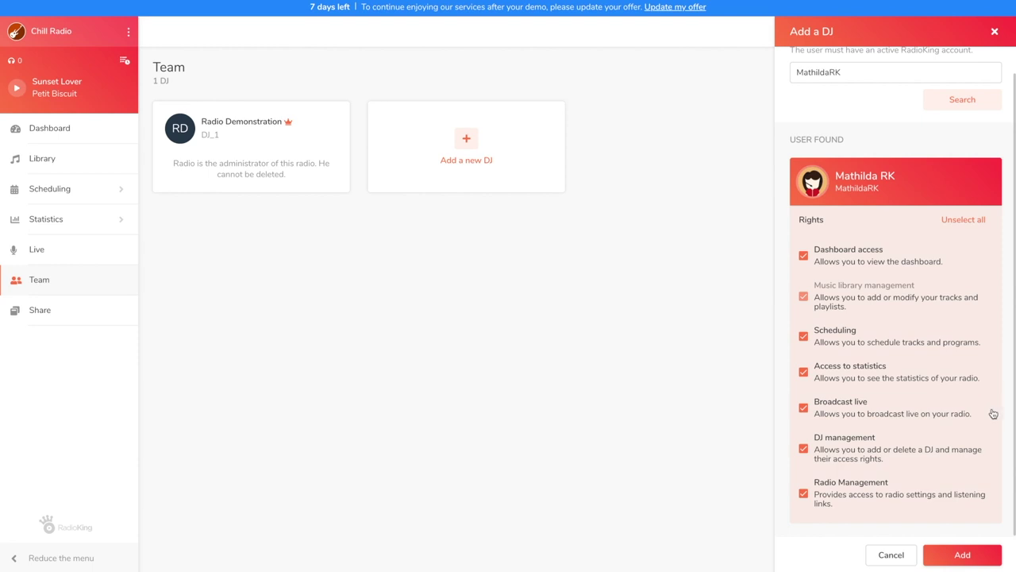
pyautogui.click(962, 555)
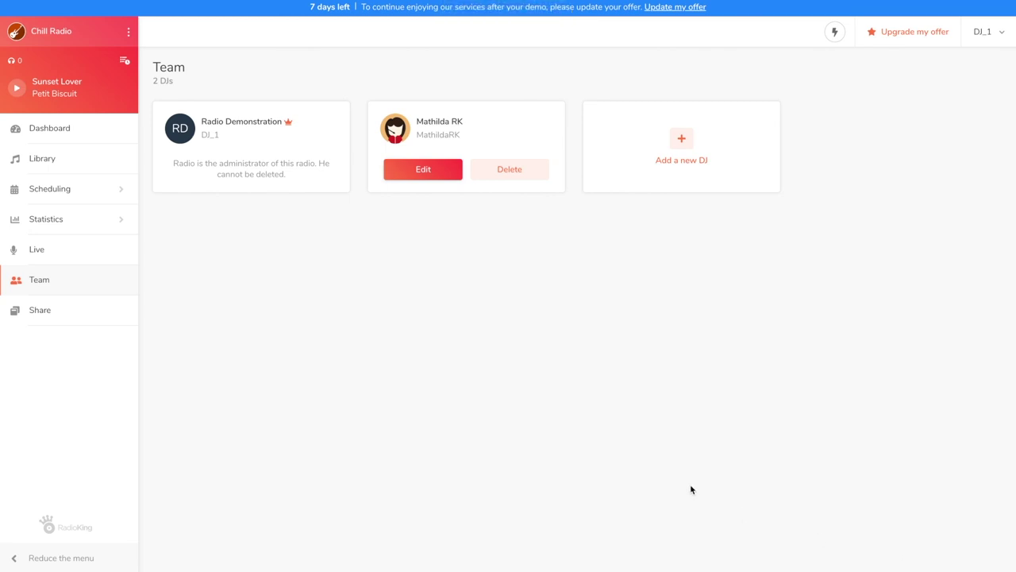
# - Change the radio ID to chill-radio in Settings and save it, restarting the radio
pyautogui.click(128, 35)
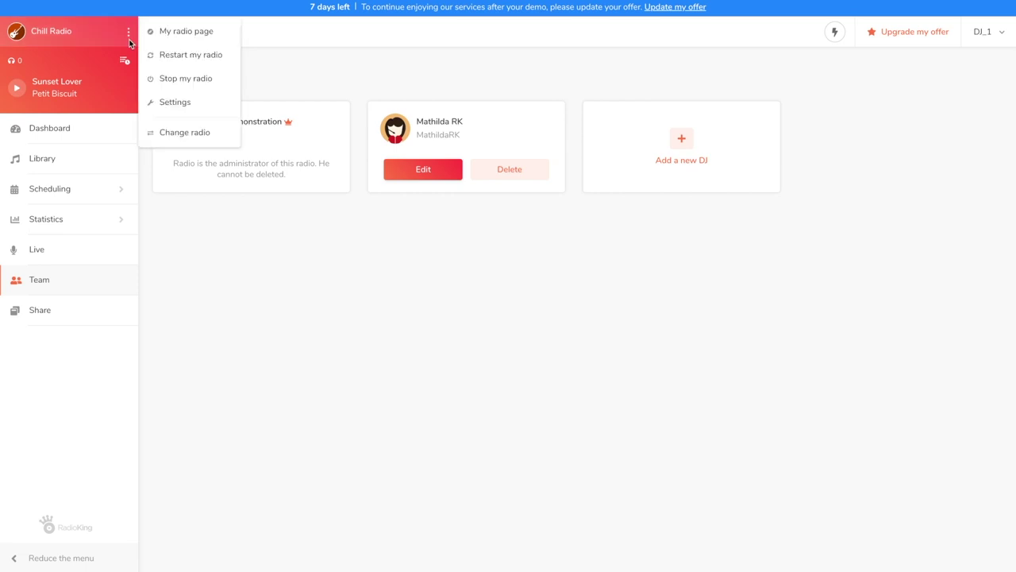
pyautogui.click(171, 105)
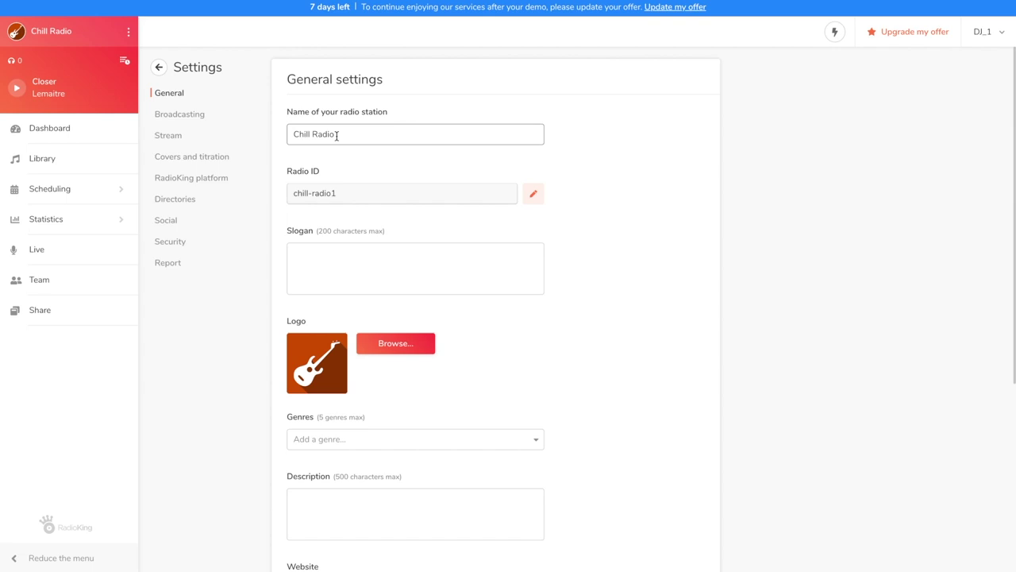
pyautogui.click(535, 194)
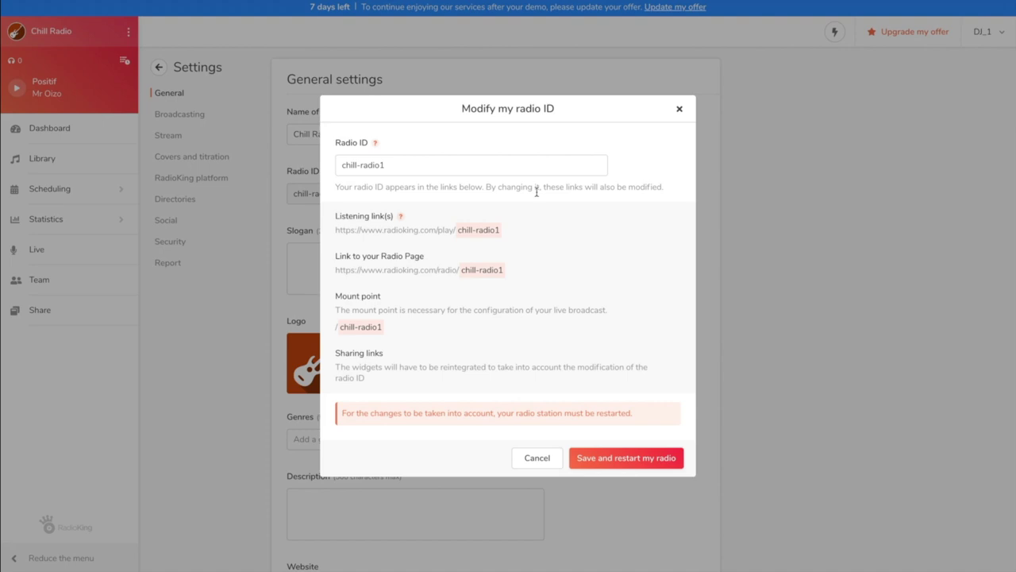
pyautogui.click(483, 170)
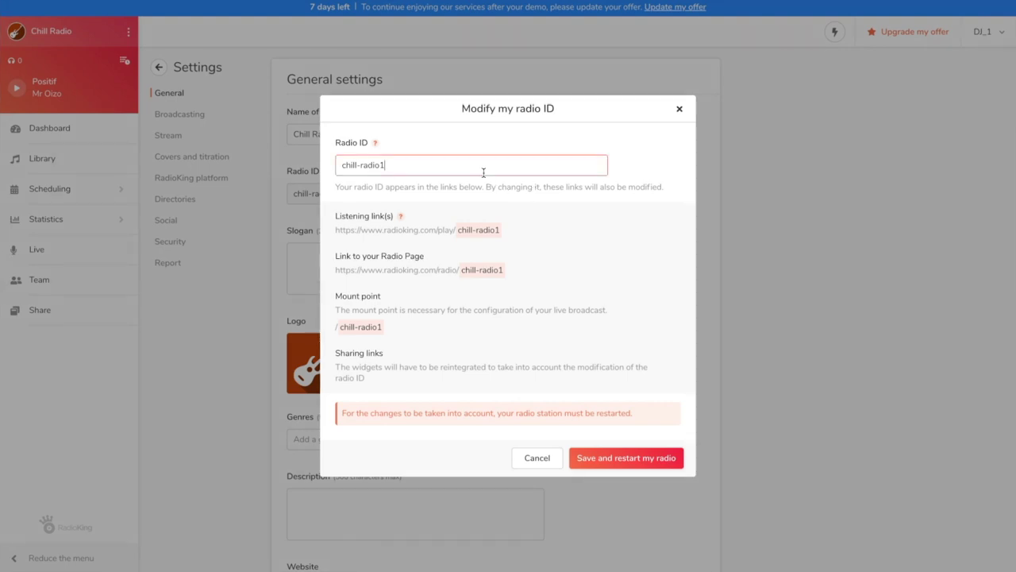
pyautogui.press('BackSpace')
pyautogui.click(627, 458)
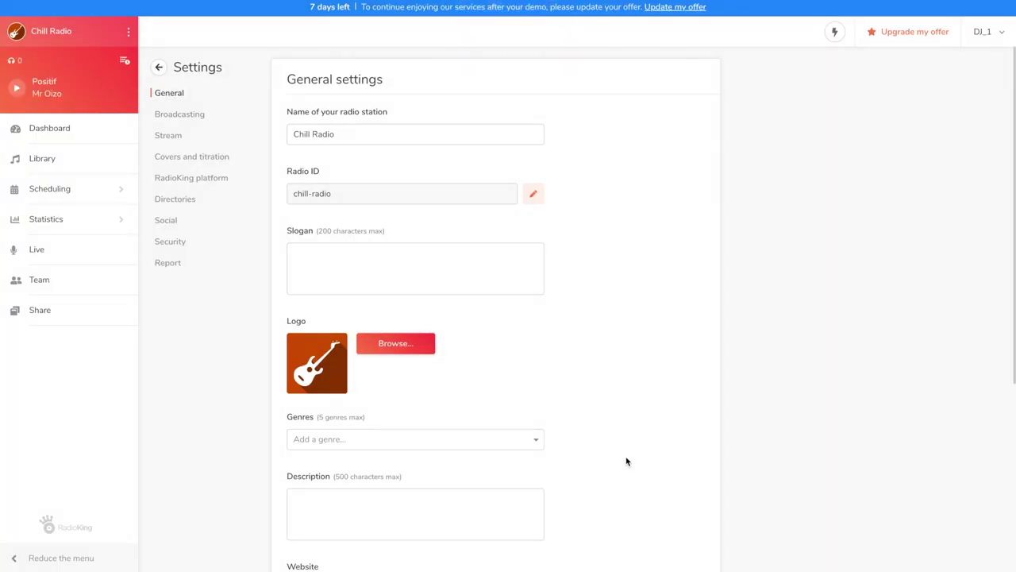
# - Enter the slogan 'Get your coffee and join us on Chill Radio' and set logo-lapause.jpg as the logo
pyautogui.click(496, 279)
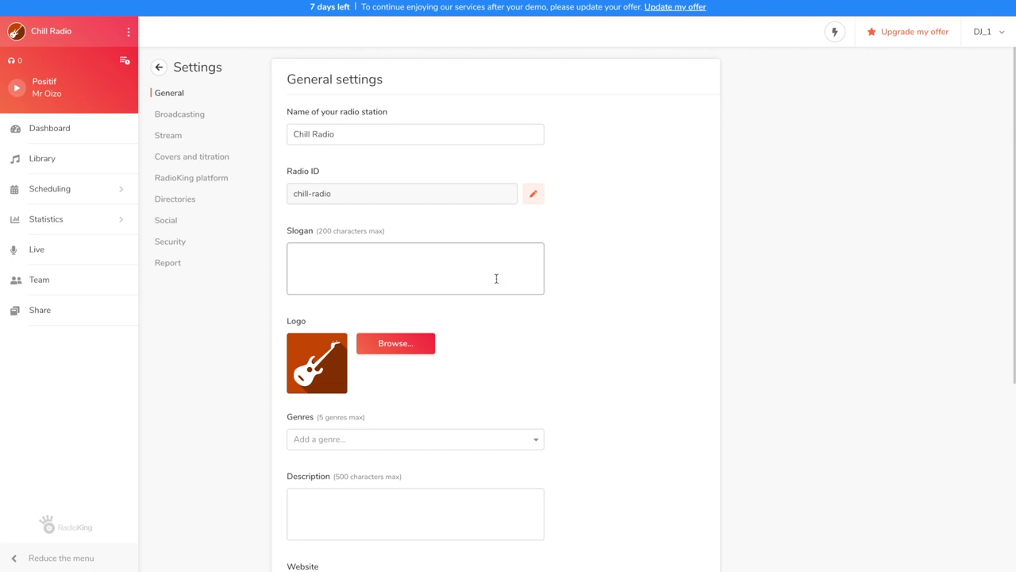
pyautogui.write('Get your coffee and join us on Ch')
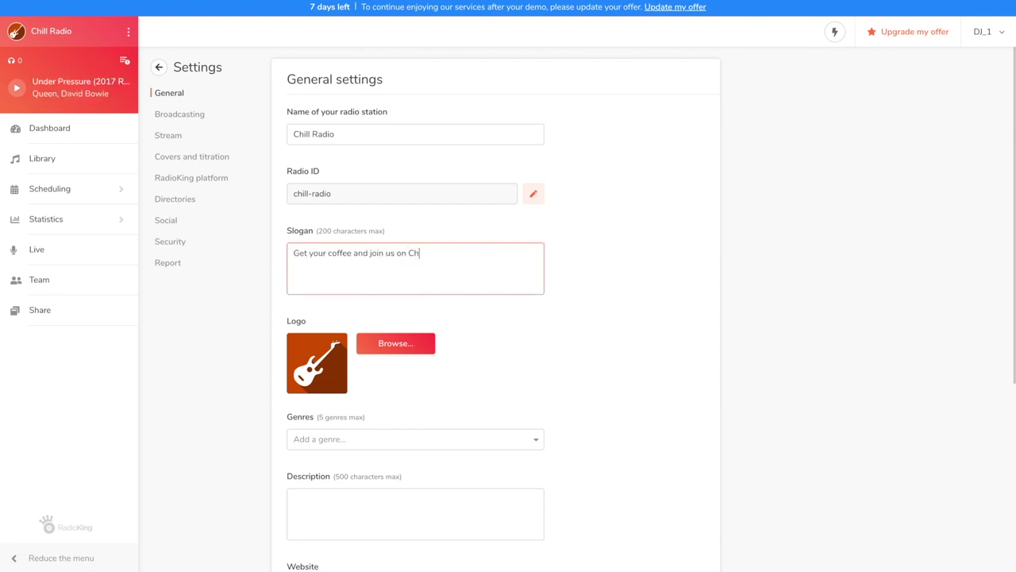
pyautogui.write('ill Radio')
pyautogui.click(532, 348)
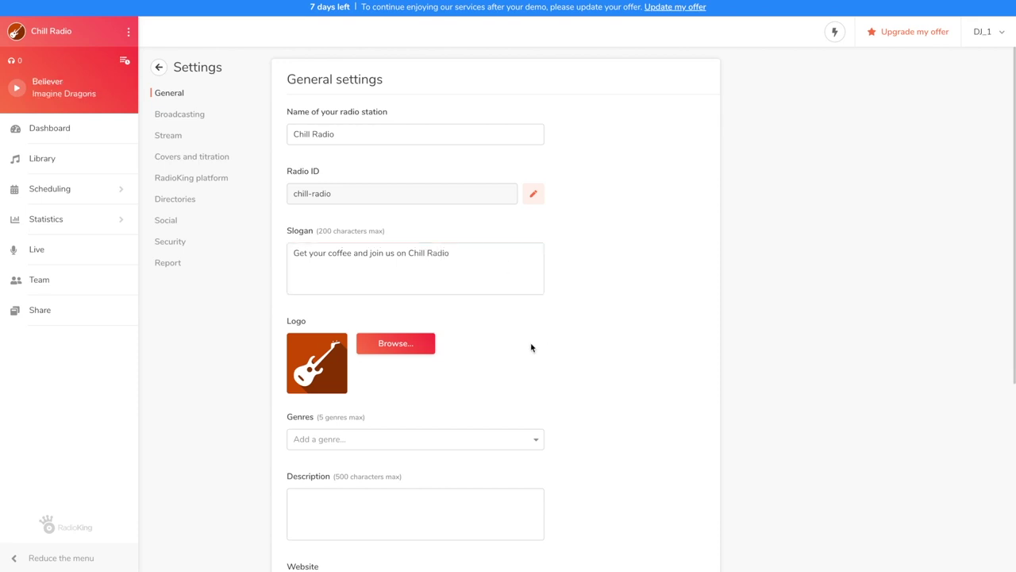
pyautogui.click(403, 346)
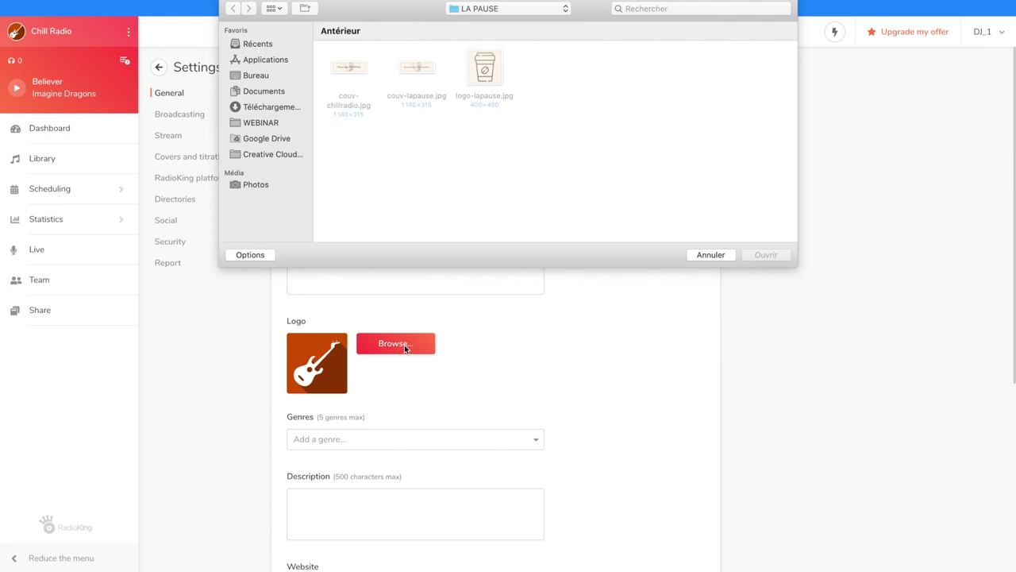
pyautogui.click(485, 80)
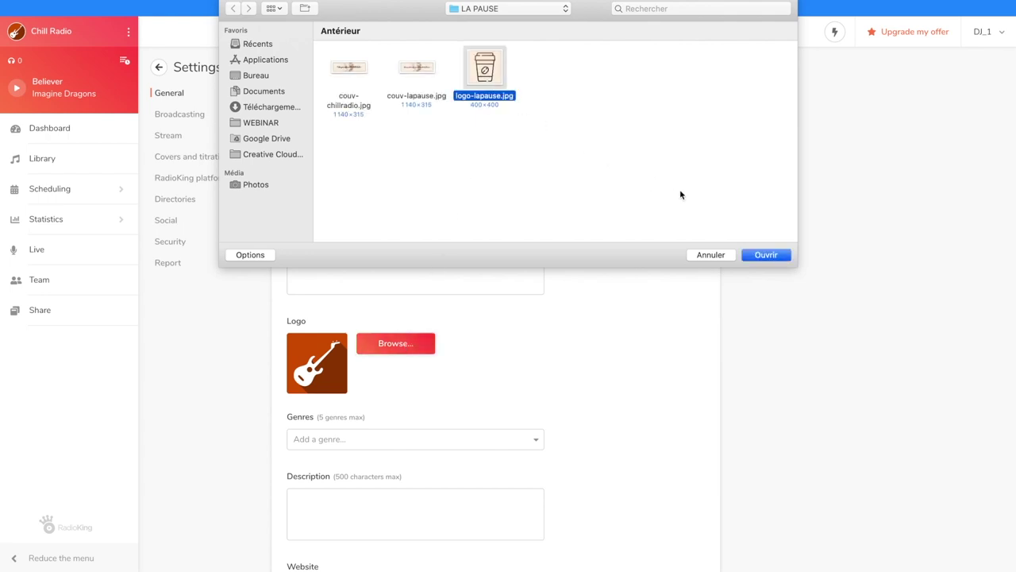
pyautogui.click(765, 255)
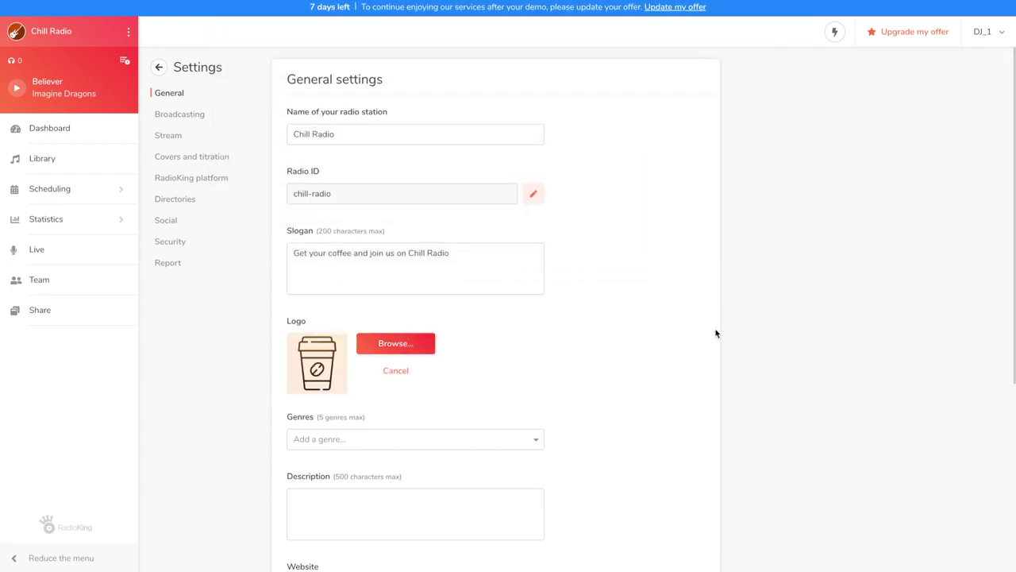
# - Paste in the station description and save the general settings
pyautogui.click(538, 443)
pyautogui.scroll(-3, 537, 442)
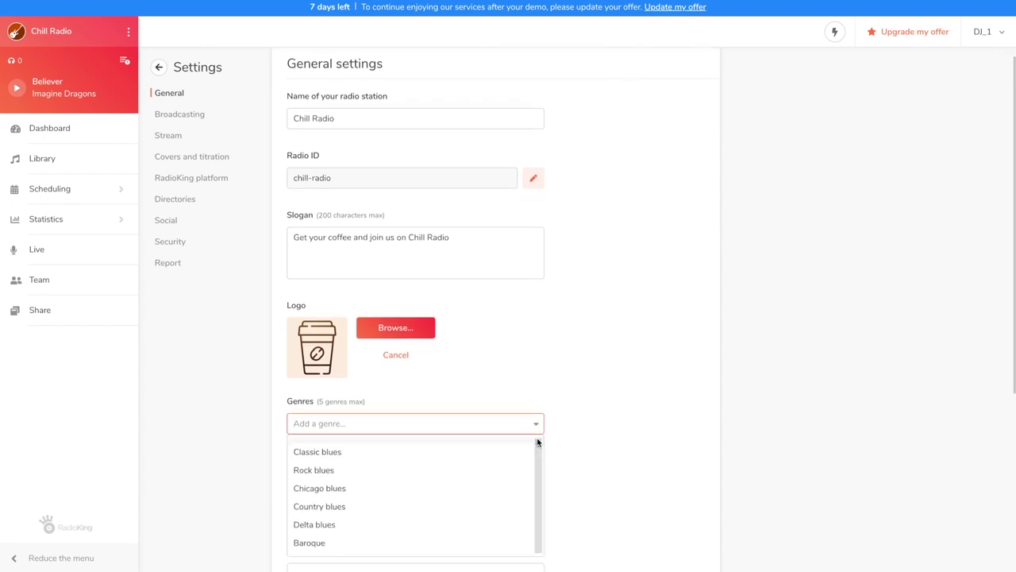
pyautogui.scroll(-2, 538, 444)
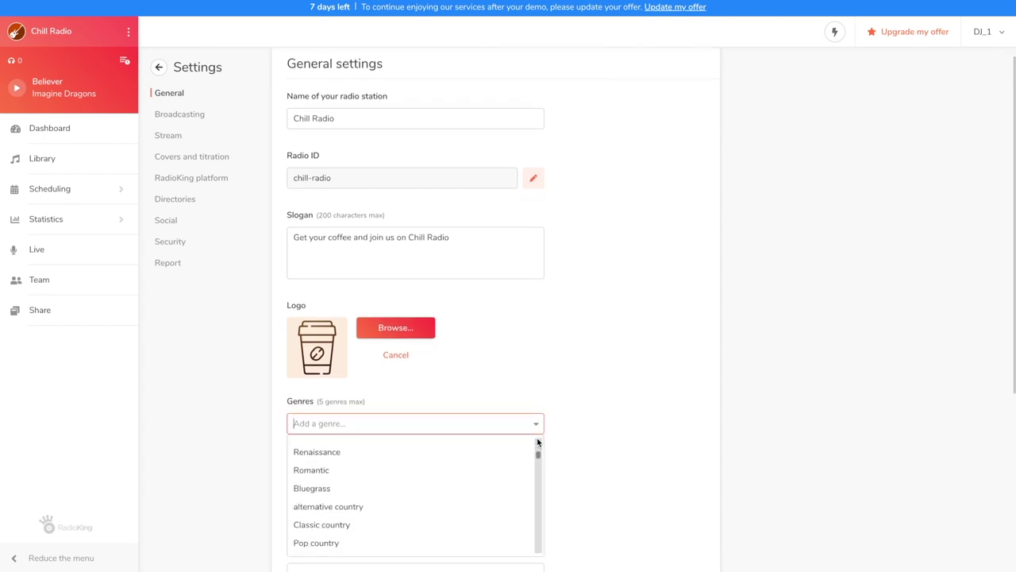
pyautogui.click(609, 398)
pyautogui.scroll(-3, 610, 398)
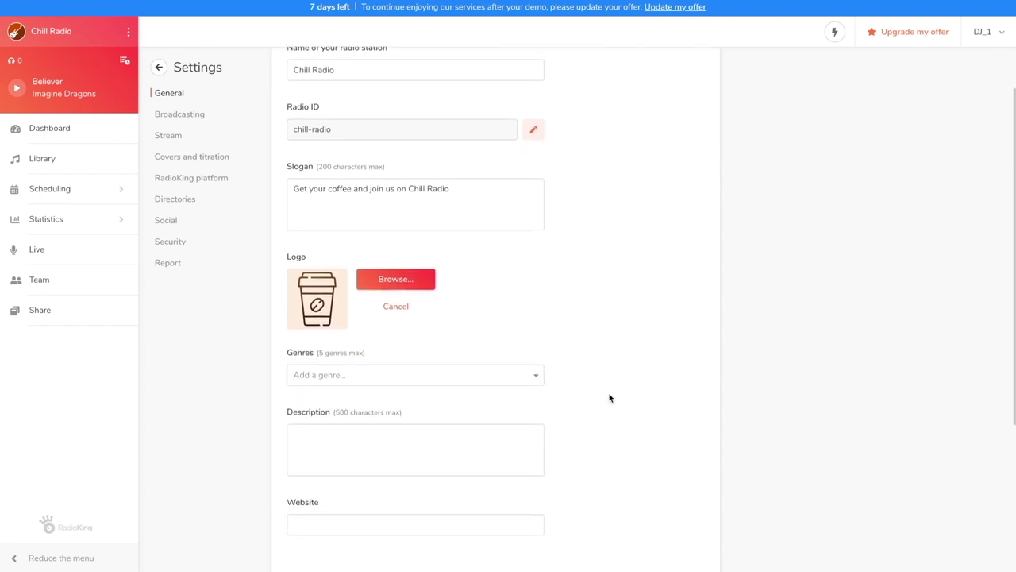
pyautogui.scroll(-1, 605, 394)
pyautogui.click(513, 280)
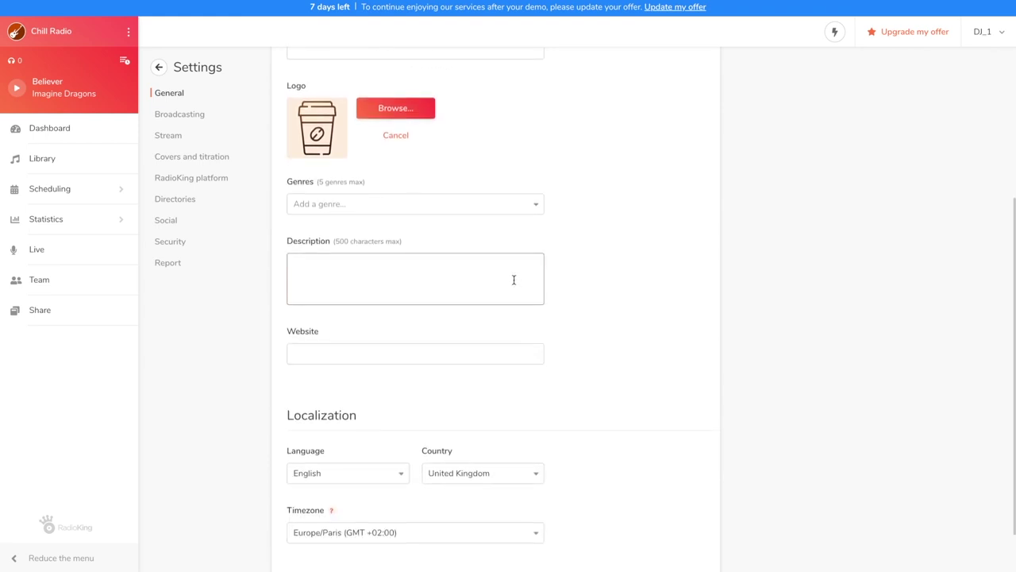
pyautogui.write('Chill radio, waiting for you after a long day at work. A moment of relaxation 100% guaranteed.')
pyautogui.press('BackSpace')
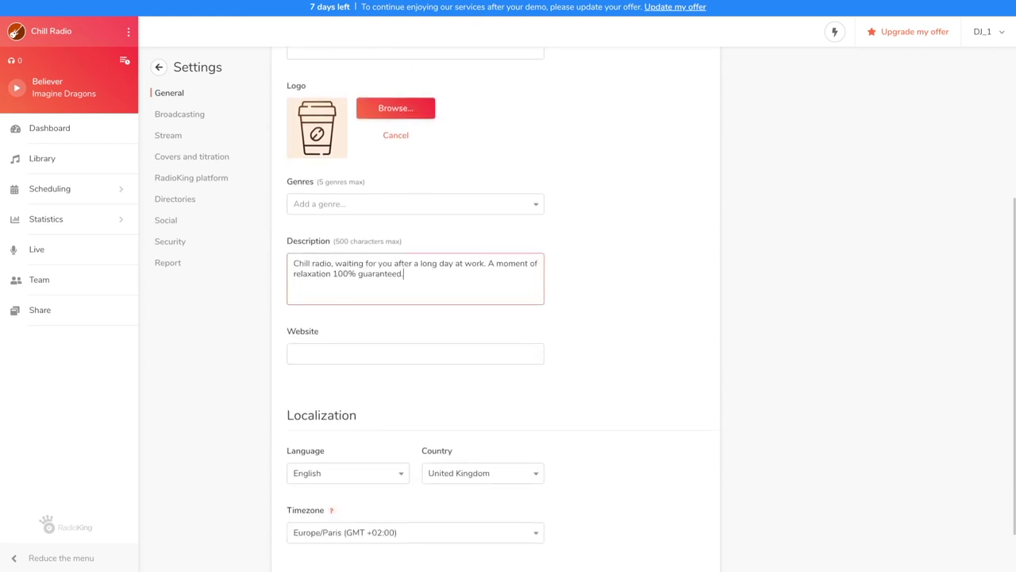
pyautogui.click(612, 285)
pyautogui.scroll(-1, 610, 284)
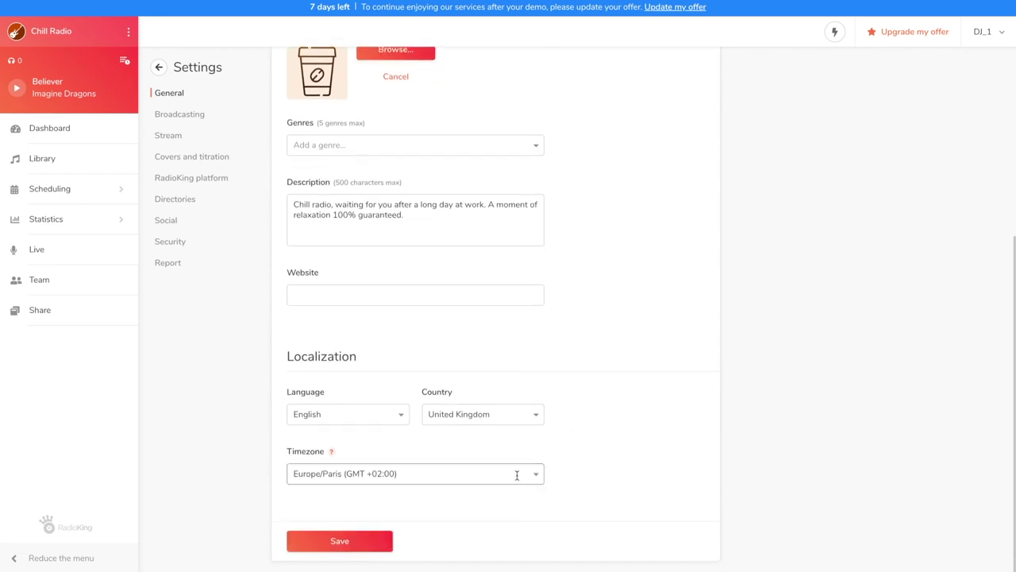
pyautogui.click(344, 544)
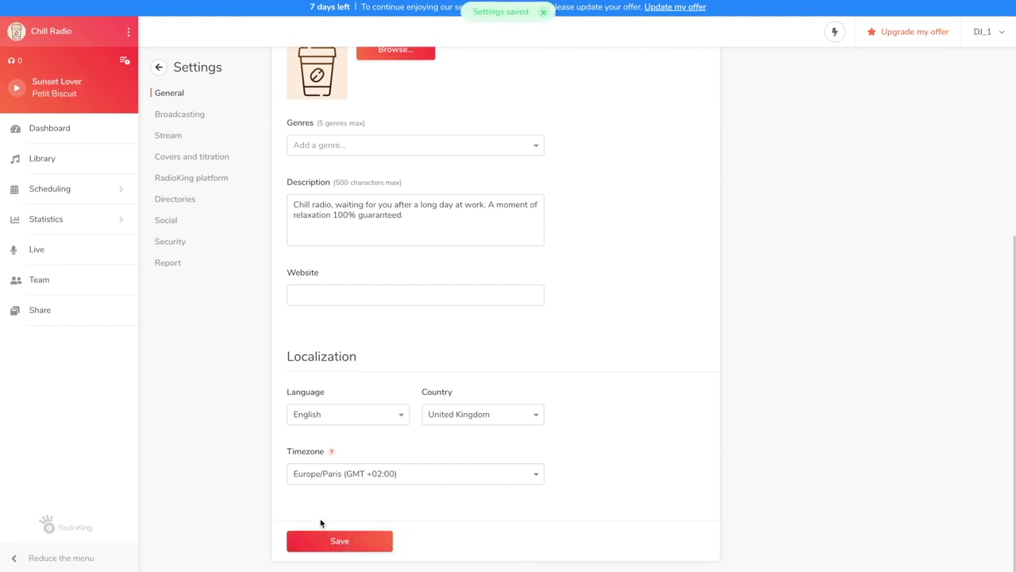
# - Set couv-chillradio.jpg as the RadioKing platform cover, save, and check the public radio page
pyautogui.click(194, 178)
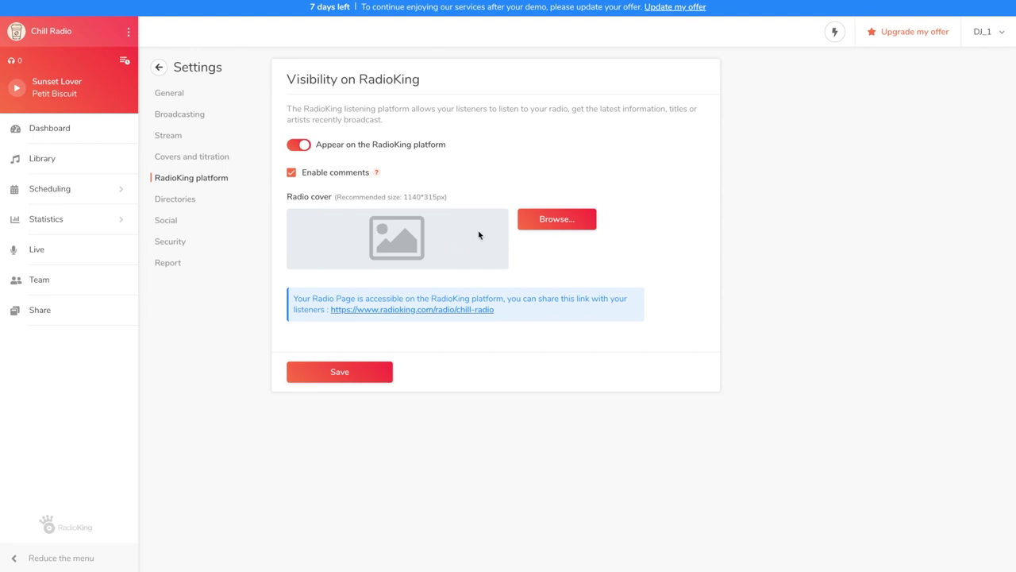
pyautogui.click(565, 224)
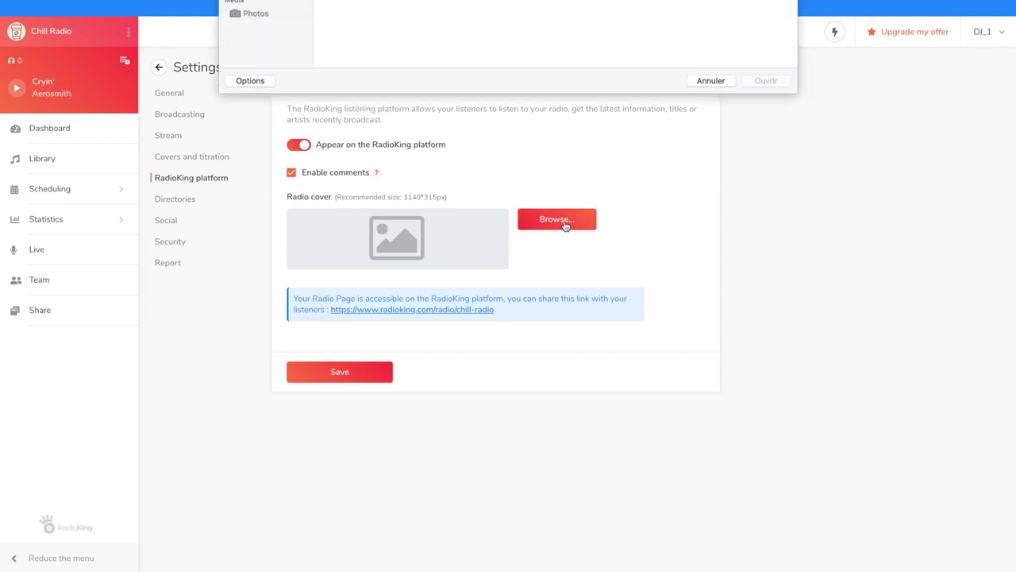
pyautogui.click(351, 73)
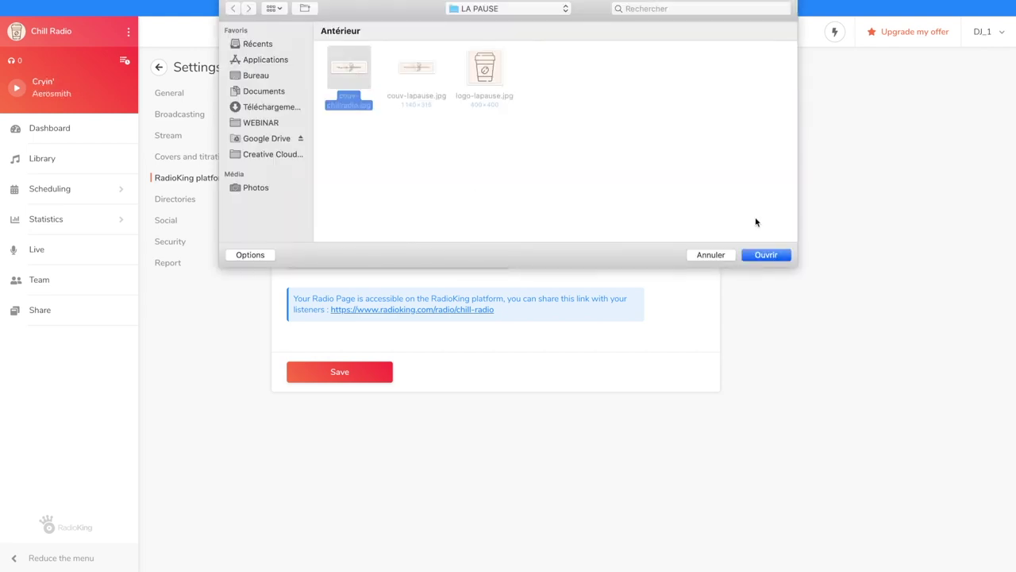
pyautogui.click(767, 255)
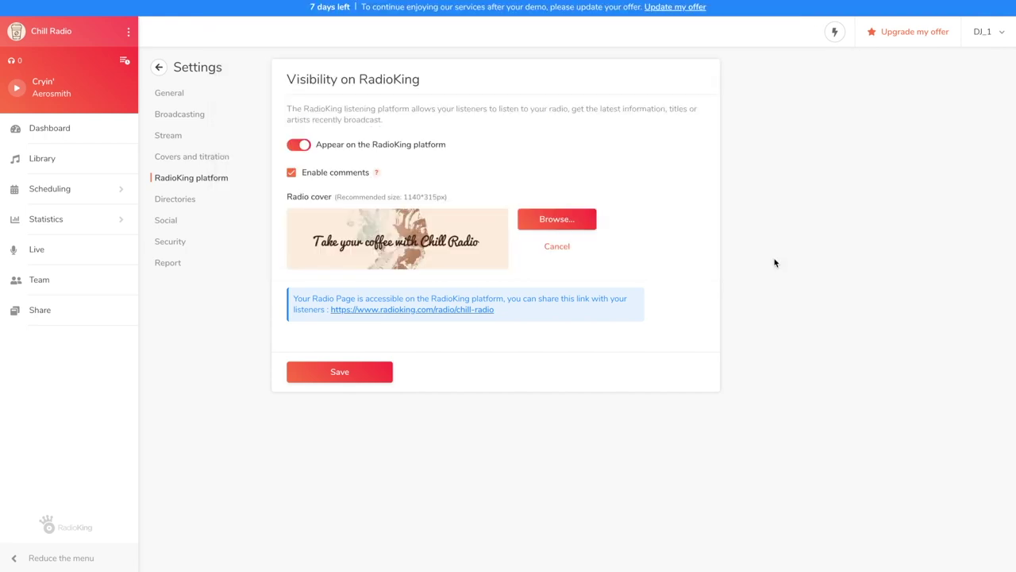
pyautogui.click(347, 374)
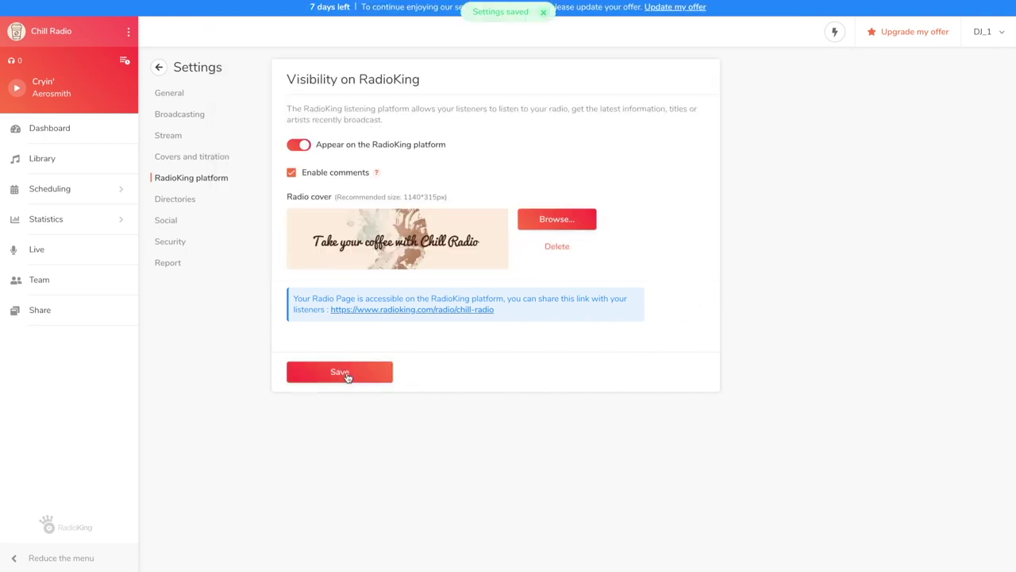
pyautogui.click(446, 309)
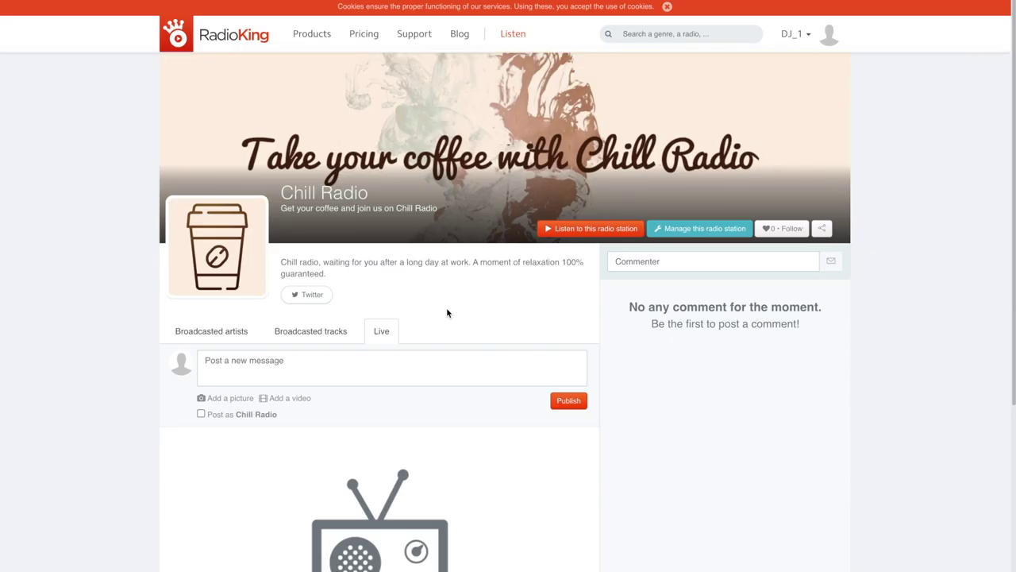
pyautogui.scroll(-3, 447, 313)
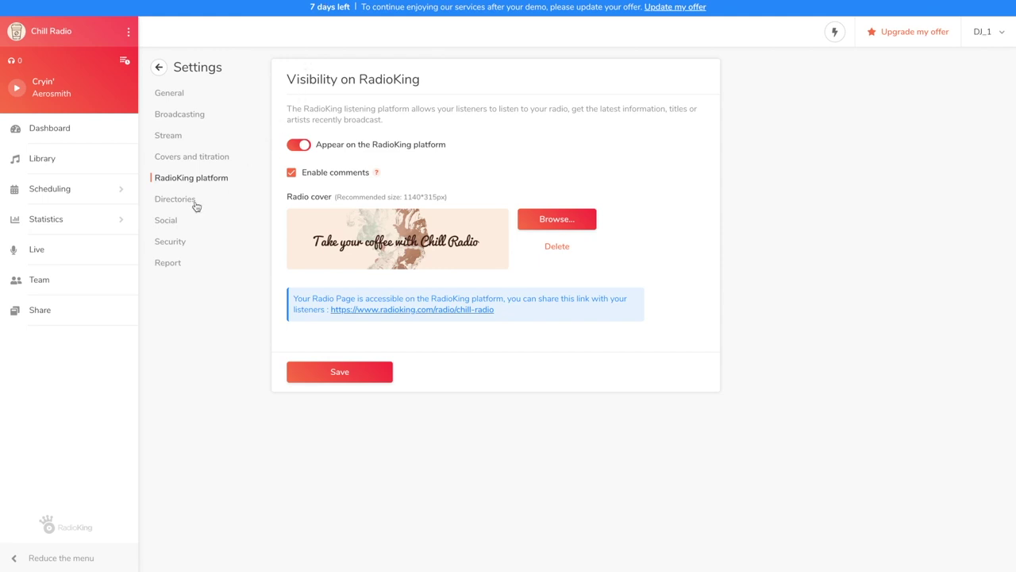
# - Review the Directories settings, then bring up the Sharing > Player web player page
pyautogui.click(196, 205)
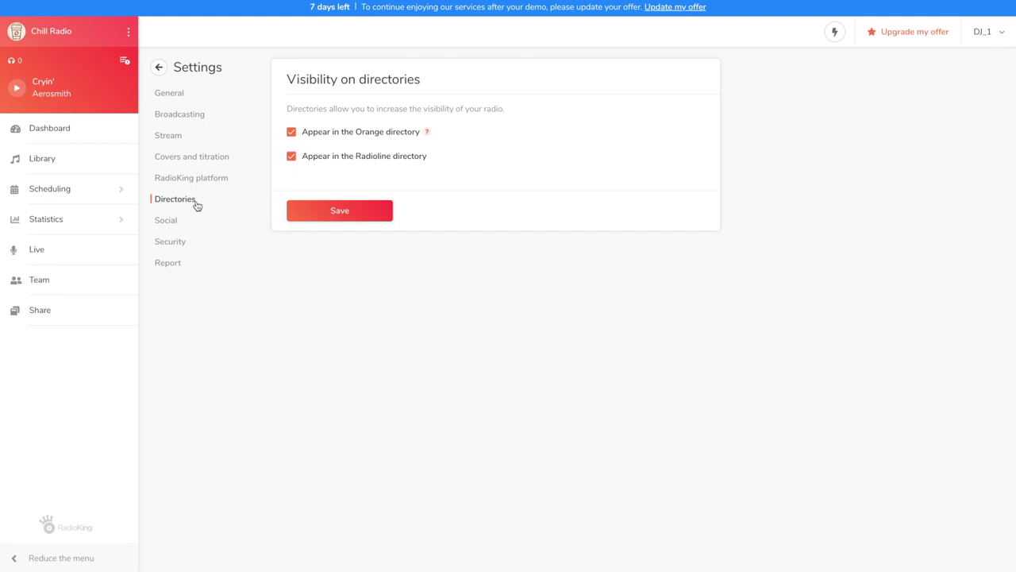
pyautogui.click(41, 311)
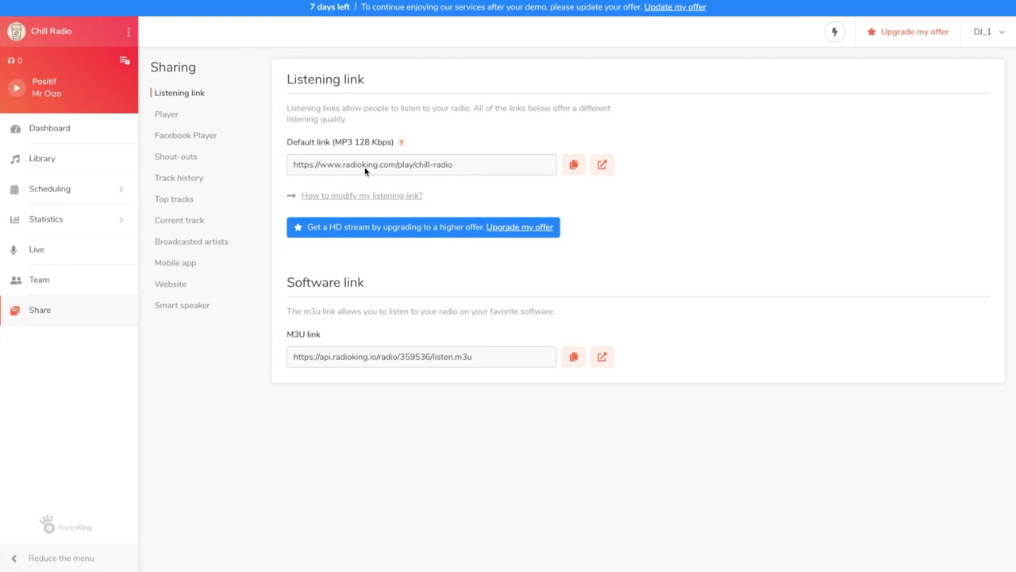
pyautogui.click(211, 119)
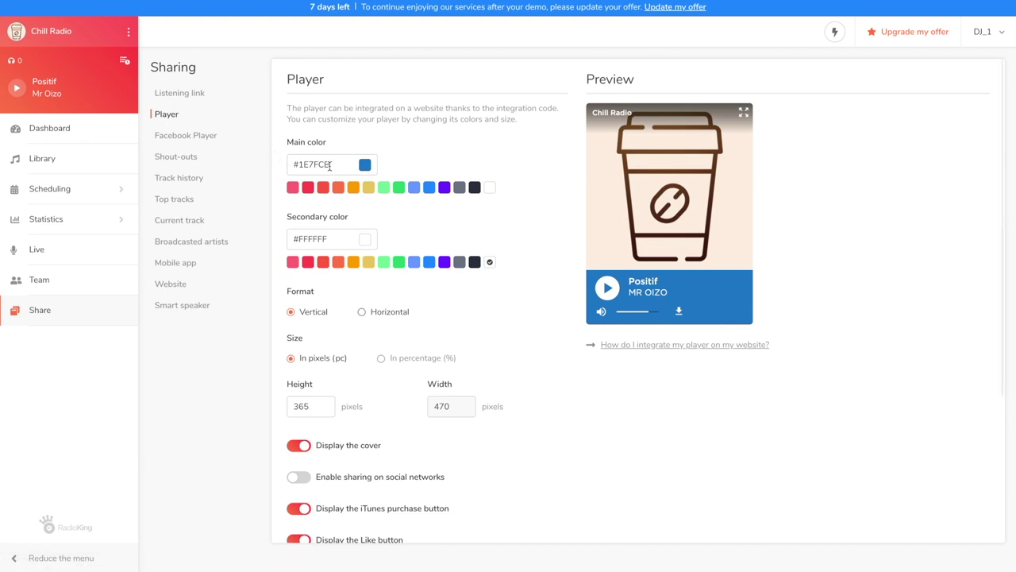
# - Change the web player's main colour from blue to dark red #540909
pyautogui.click(367, 165)
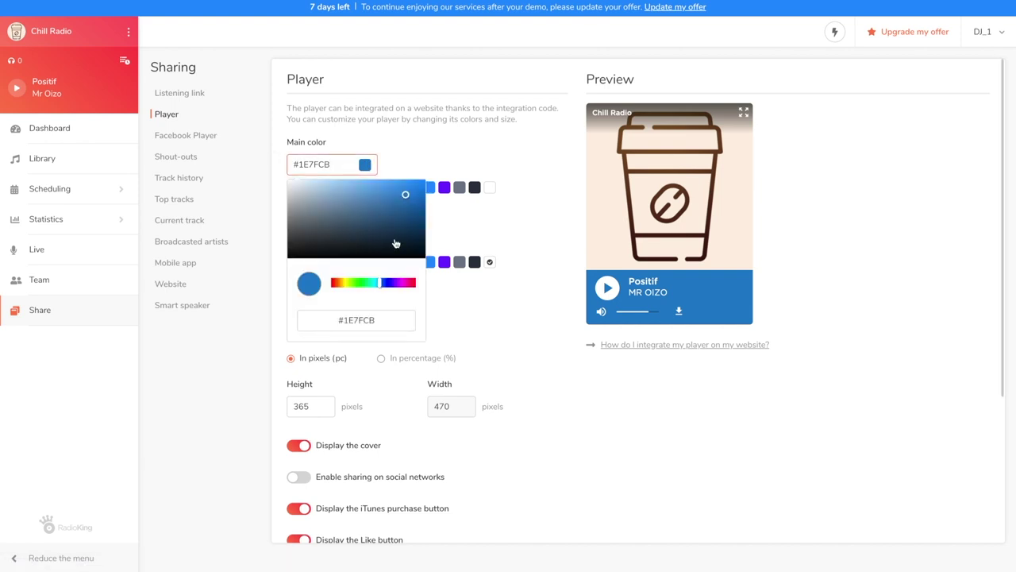
pyautogui.click(384, 284)
pyautogui.moveTo(384, 286); pyautogui.dragTo(421, 288)
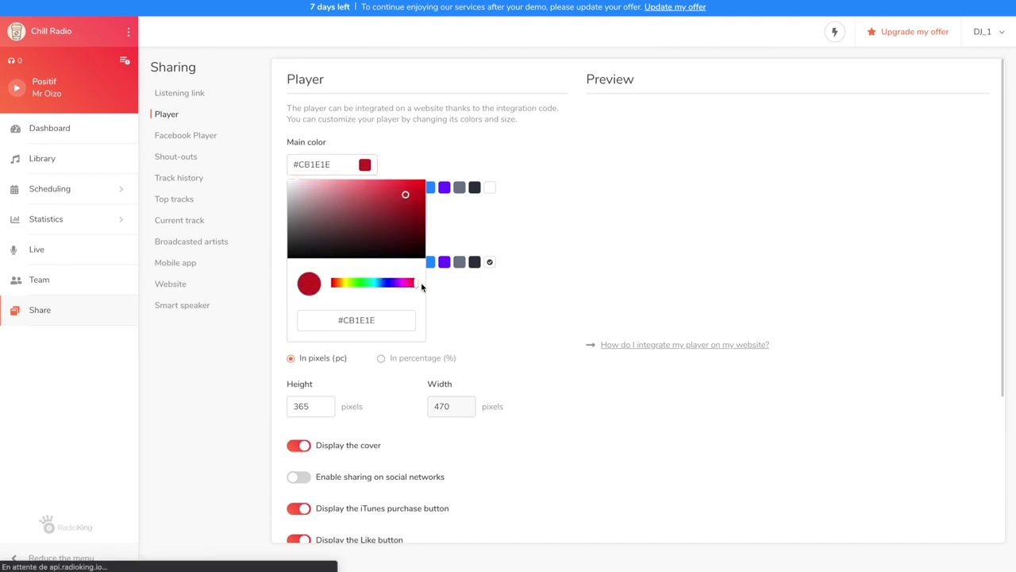
pyautogui.moveTo(415, 199); pyautogui.dragTo(412, 235)
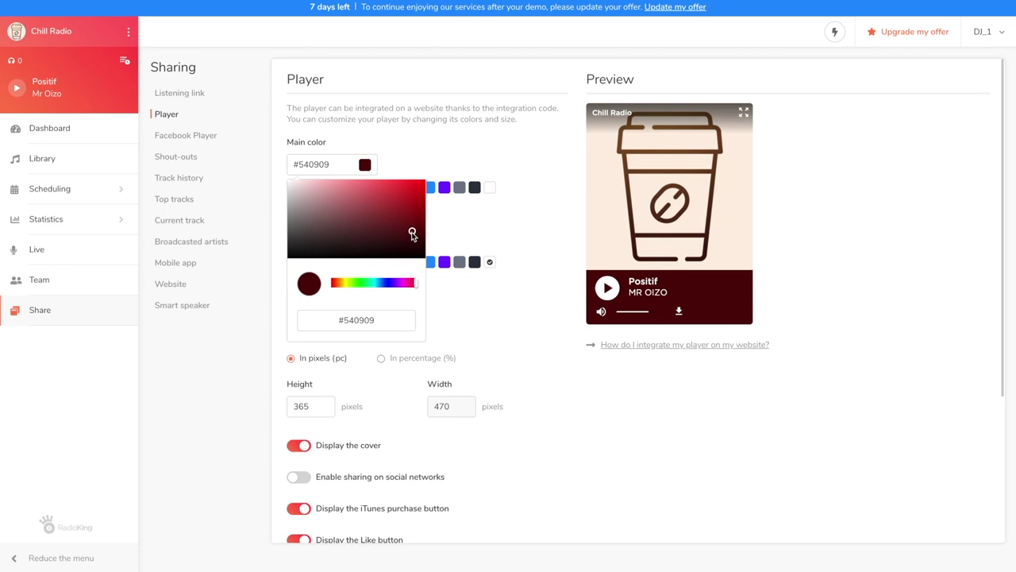
pyautogui.click(470, 236)
# - Save the player and copy its generated iframe embed code
pyautogui.scroll(-2, 469, 237)
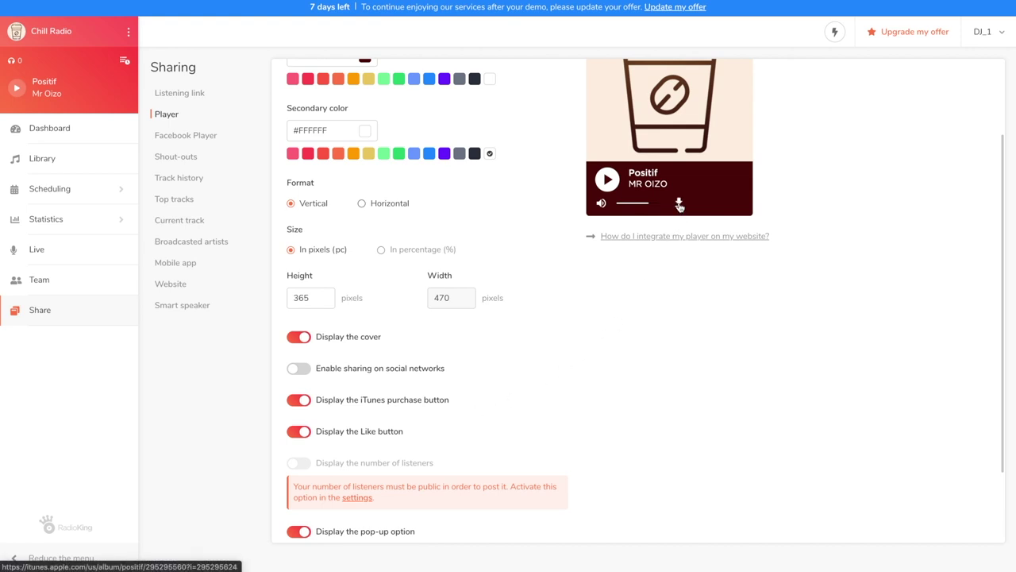
pyautogui.scroll(-1, 603, 357)
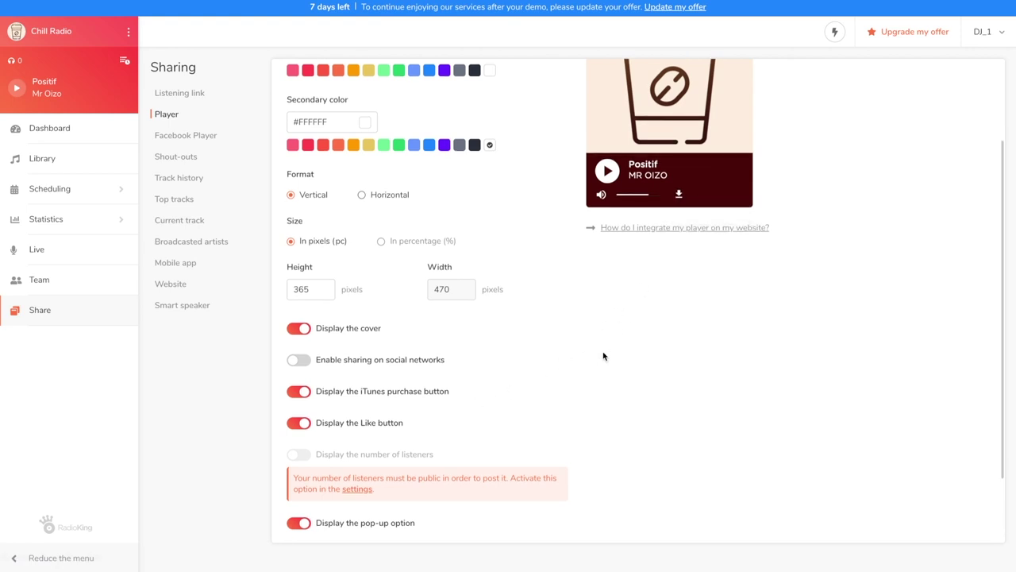
pyautogui.scroll(-2, 603, 356)
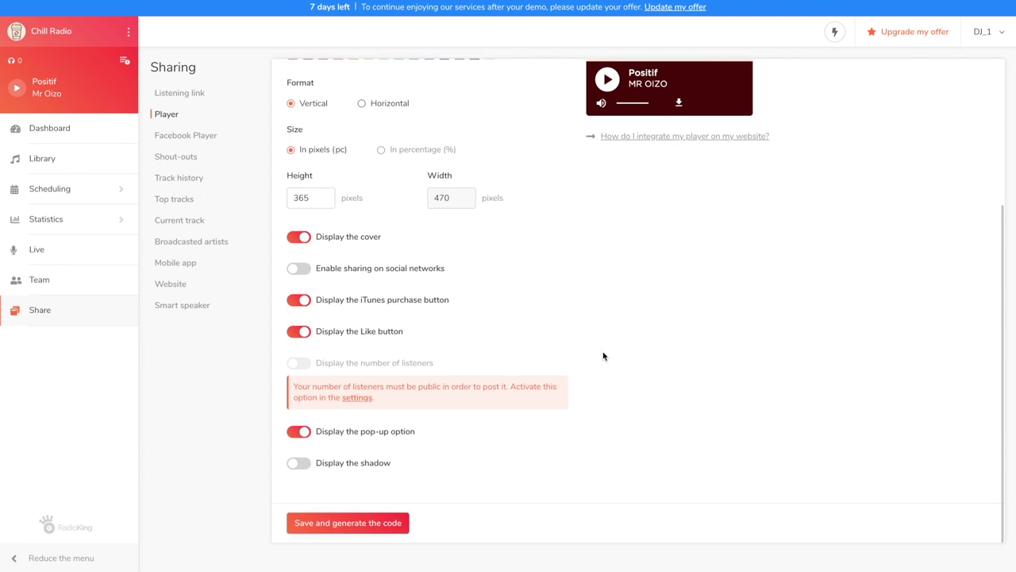
pyautogui.click(381, 523)
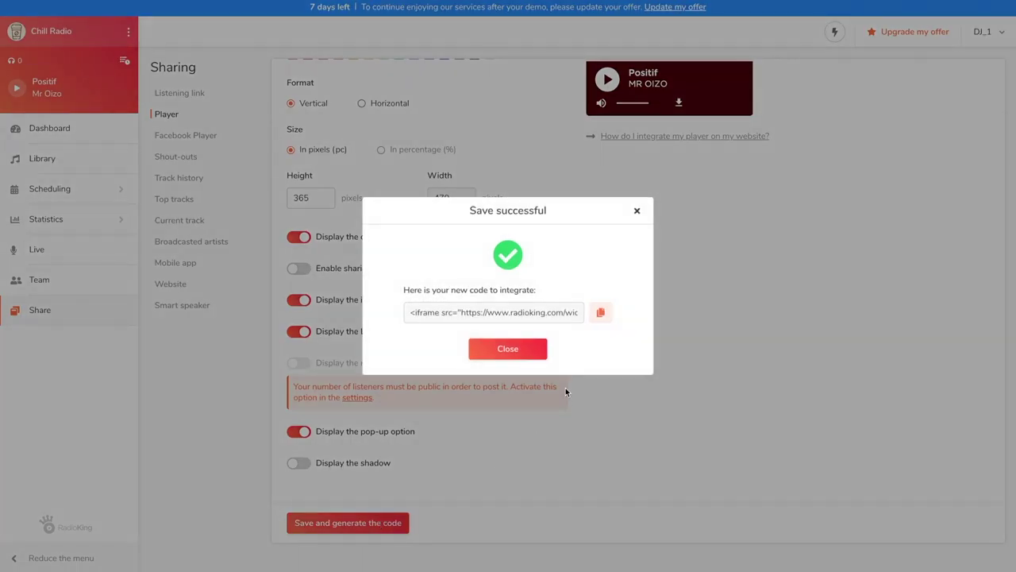
pyautogui.click(602, 313)
pyautogui.click(637, 211)
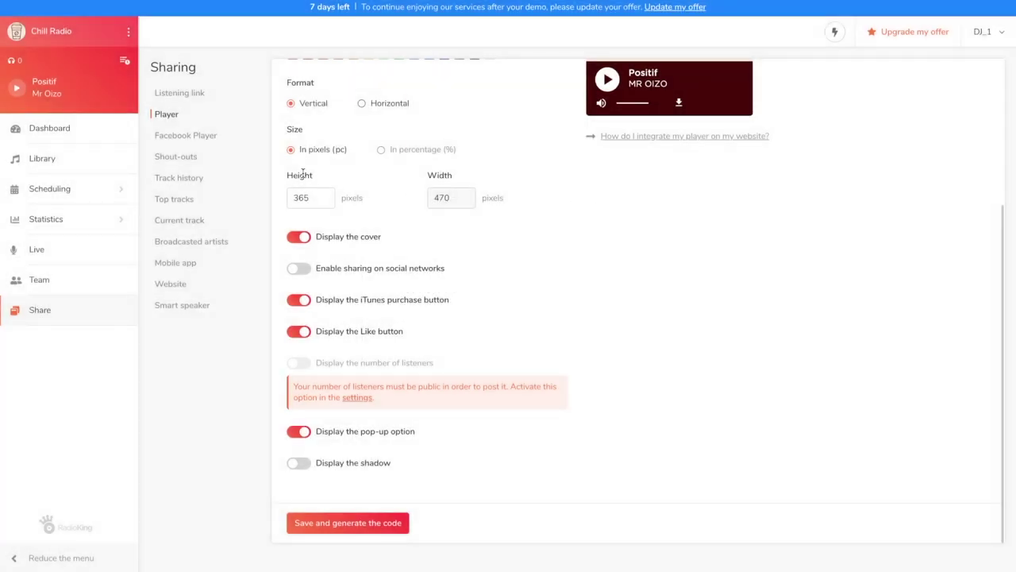
pyautogui.click(212, 140)
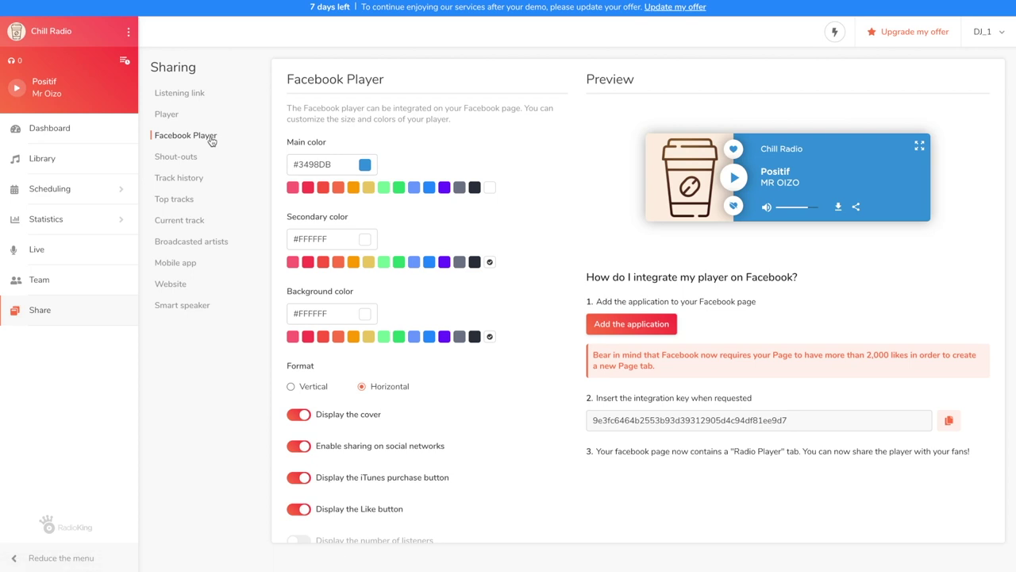
# - Set the Facebook player's main colour to dark navy #033252
pyautogui.click(358, 165)
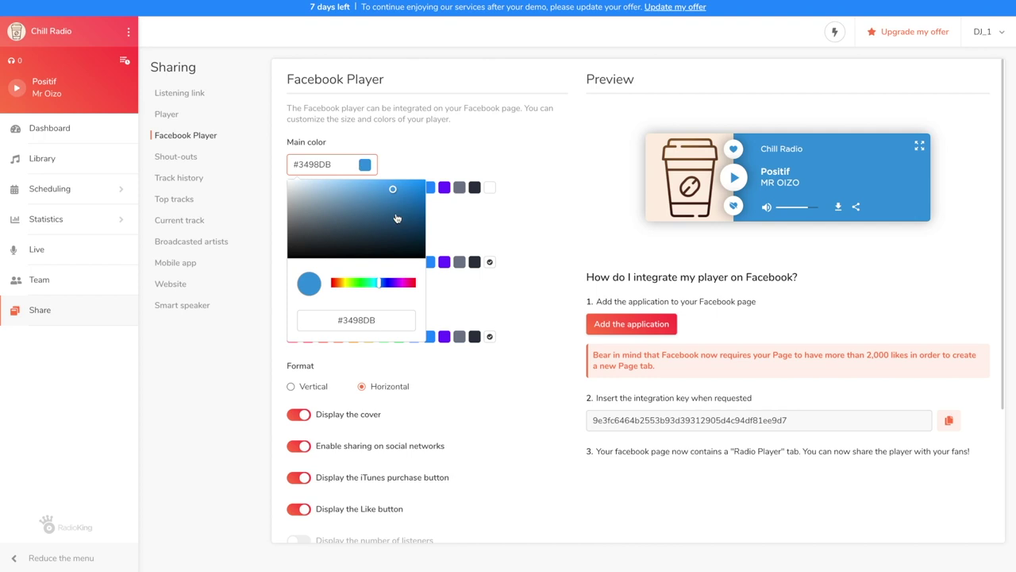
pyautogui.click(421, 234)
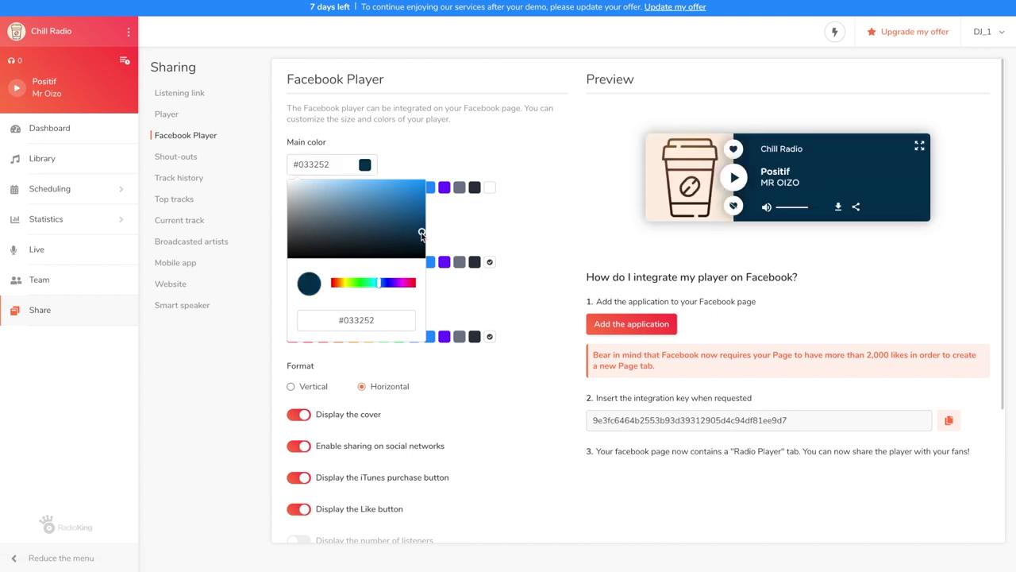
pyautogui.click(477, 238)
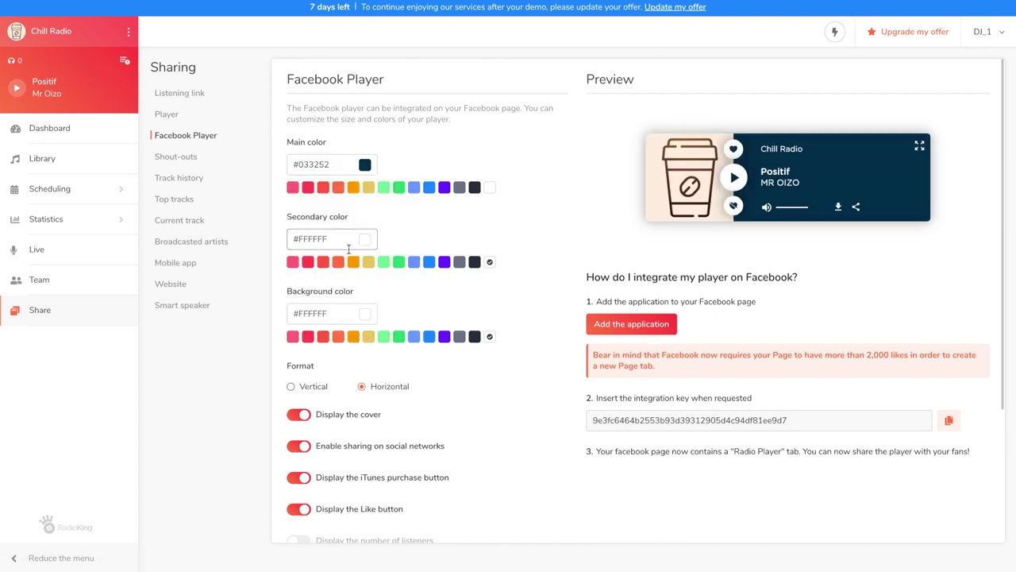
# - Set the Facebook player's background colour to dark red #560F0F
pyautogui.click(345, 310)
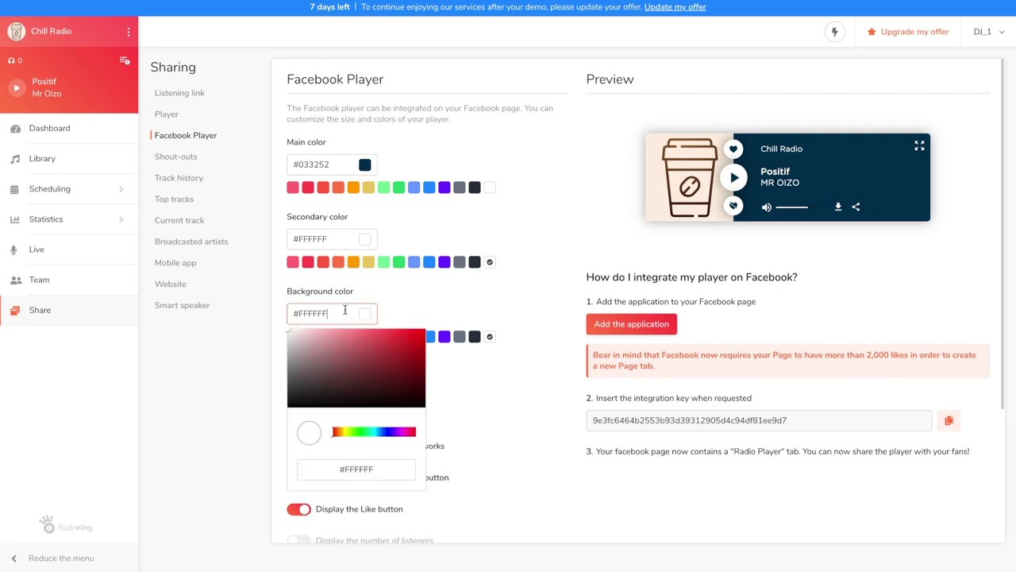
pyautogui.click(417, 382)
pyautogui.moveTo(417, 384); pyautogui.dragTo(402, 384)
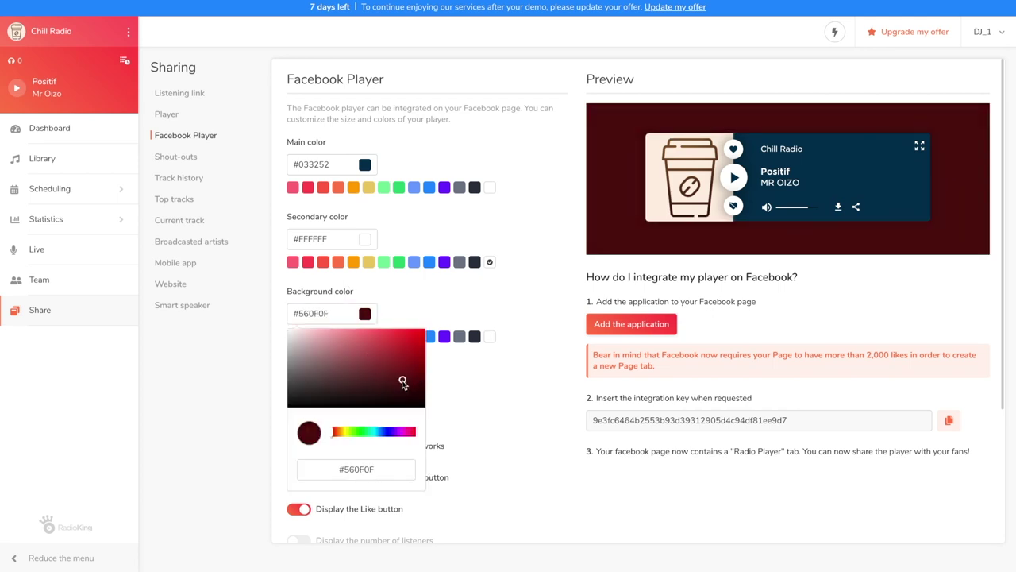
pyautogui.click(466, 377)
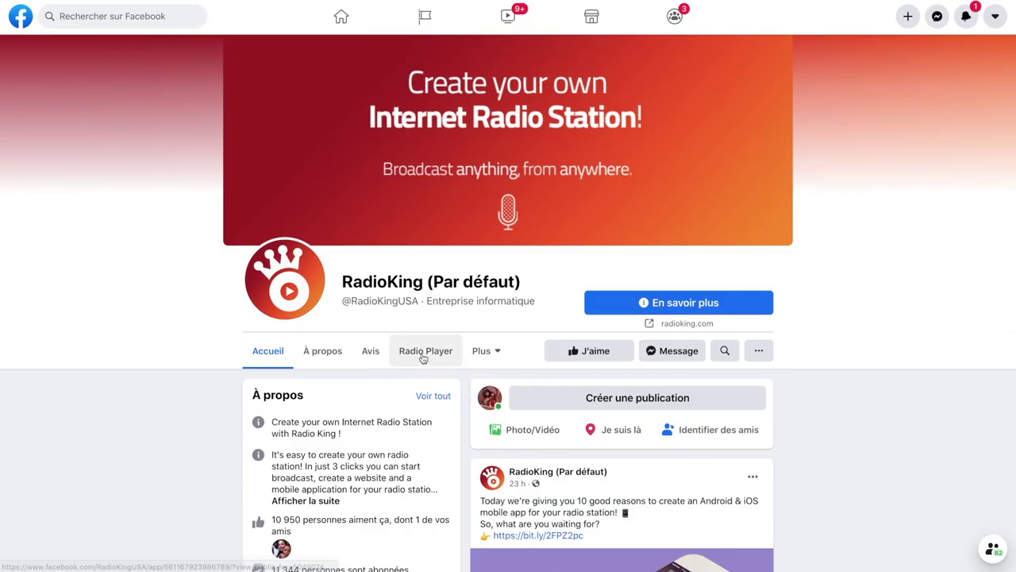
# - Show the radio player widget on the RadioKing Facebook page's Radio Player tab
pyautogui.click(424, 353)
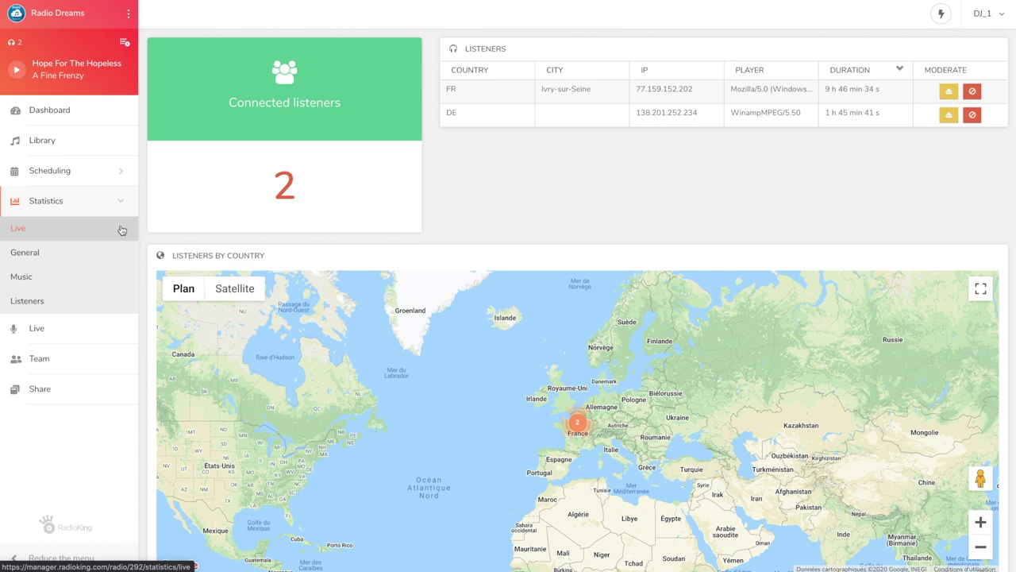
# - Review the General statistics charting all listeners, then the Music and Listeners statistics
pyautogui.click(121, 253)
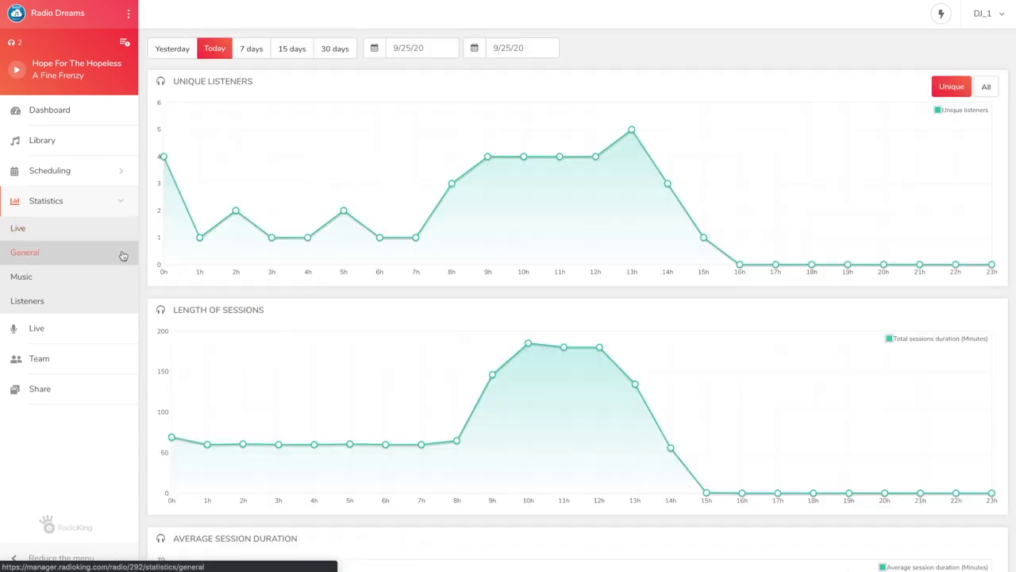
pyautogui.click(987, 86)
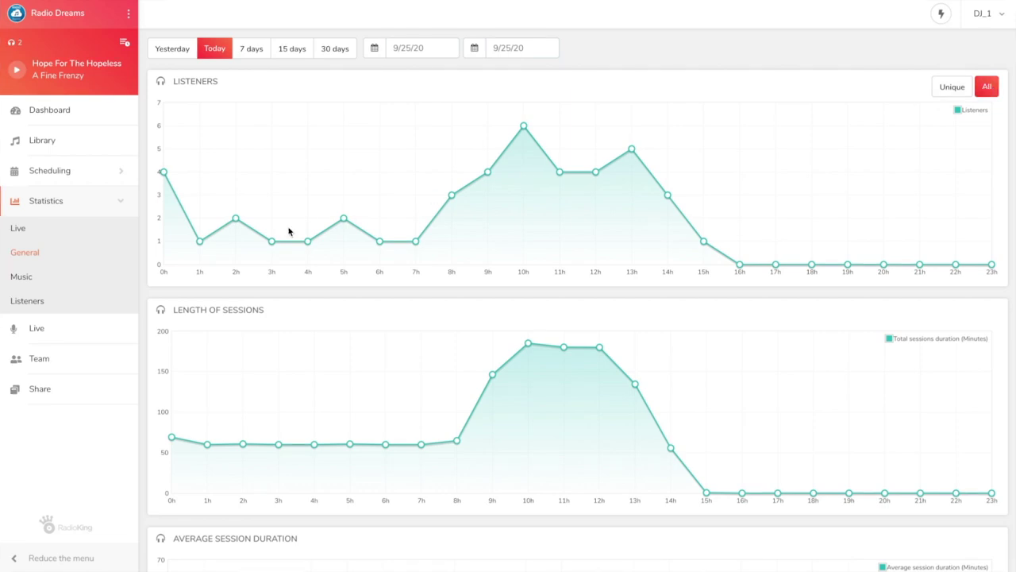
pyautogui.click(115, 283)
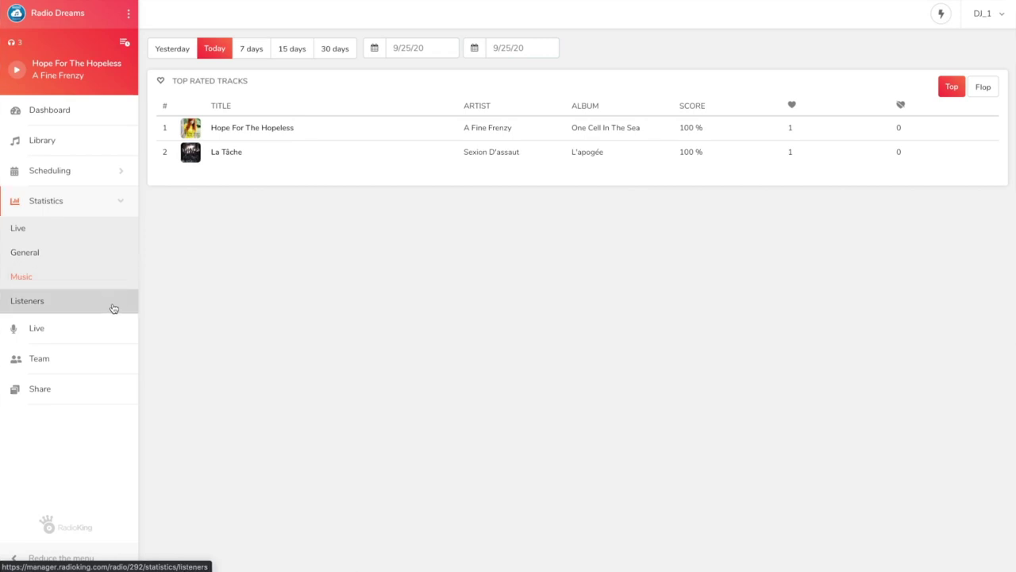
pyautogui.click(113, 308)
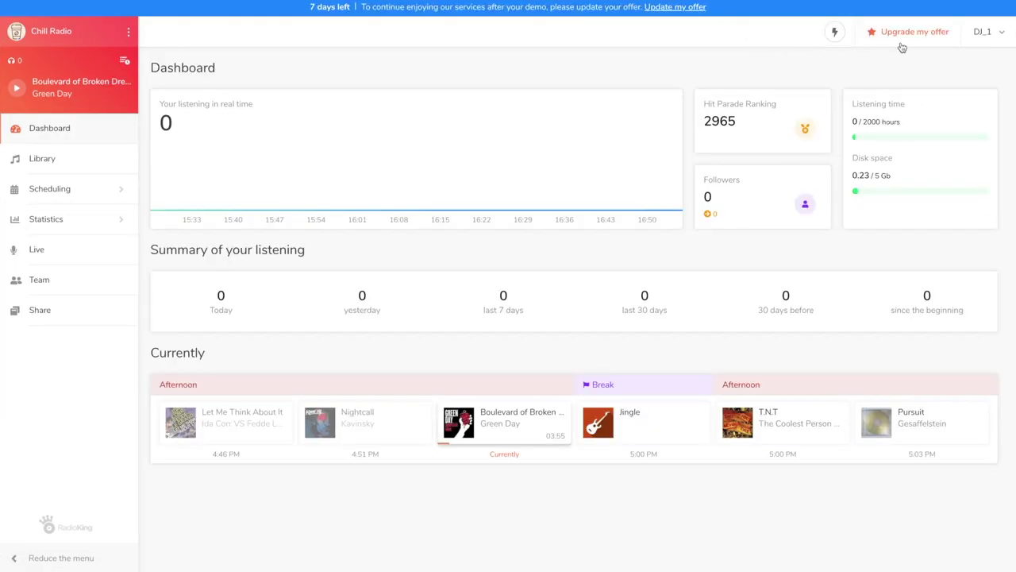
pyautogui.click(905, 31)
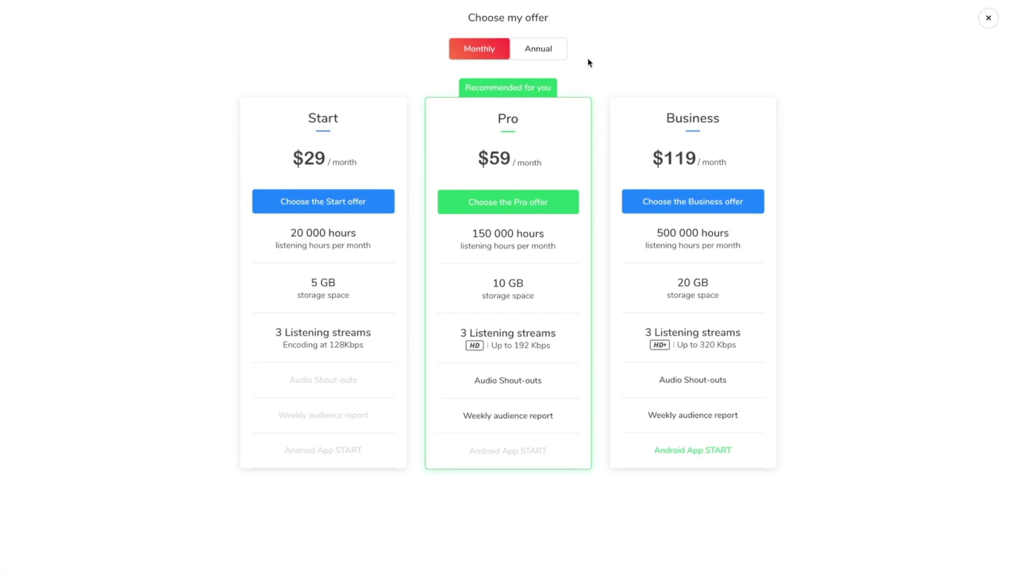
# - Compare Start, Pro and Business at annual, then monthly, prices, reading each feature row's tooltip
pyautogui.click(564, 59)
pyautogui.click(480, 56)
pyautogui.moveTo(381, 251)
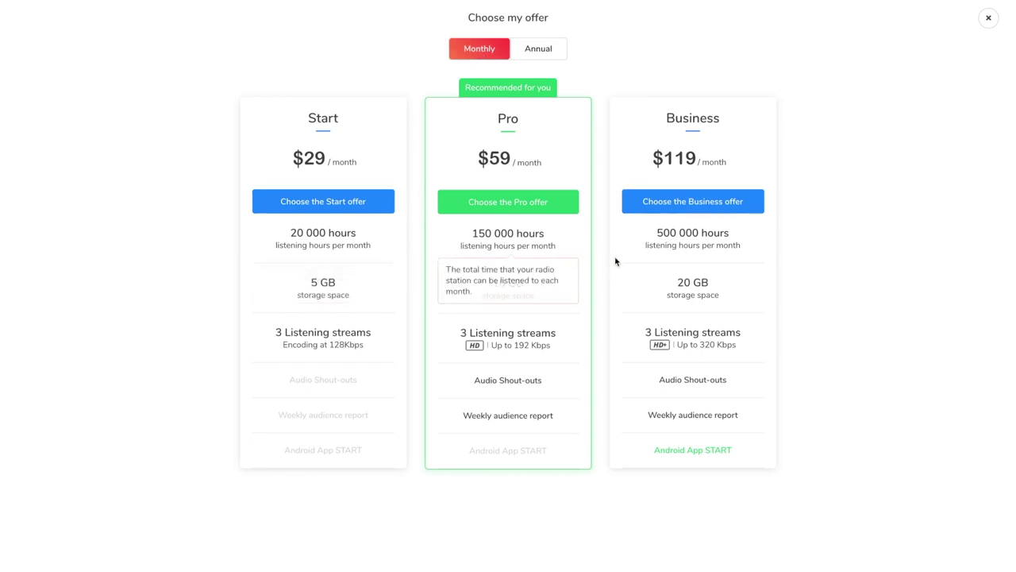
pyautogui.moveTo(636, 255)
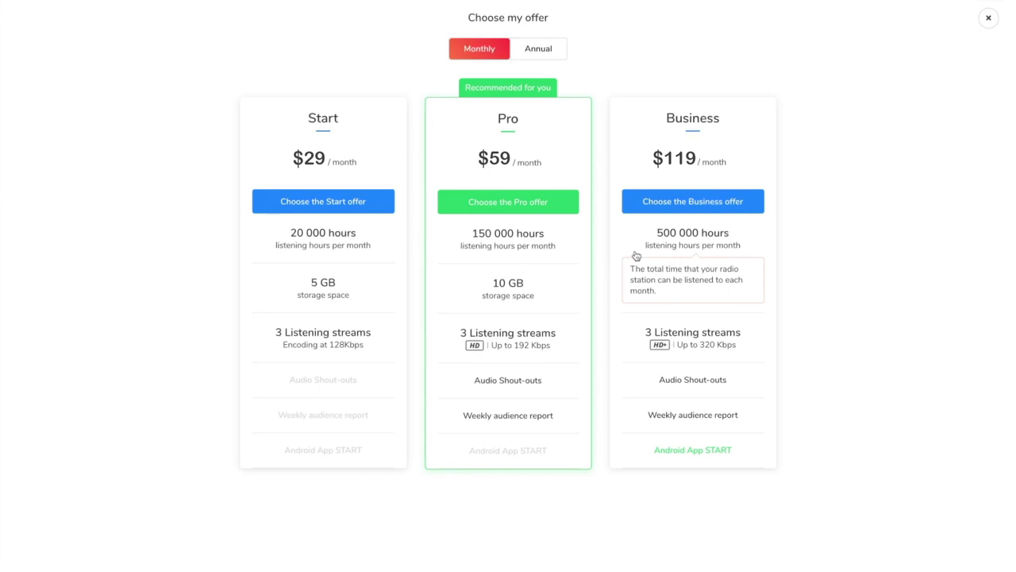
pyautogui.moveTo(390, 350)
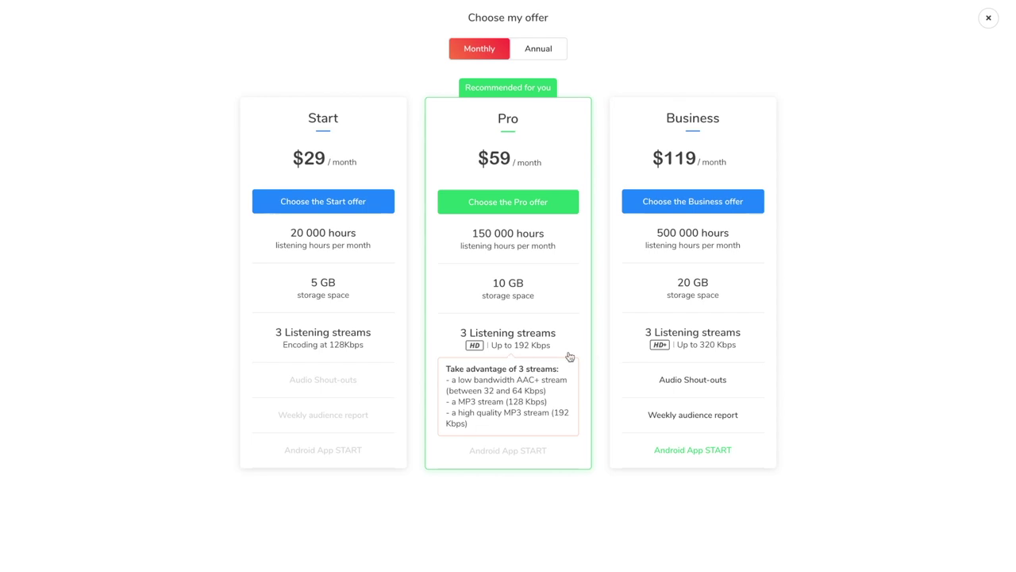
pyautogui.moveTo(629, 349)
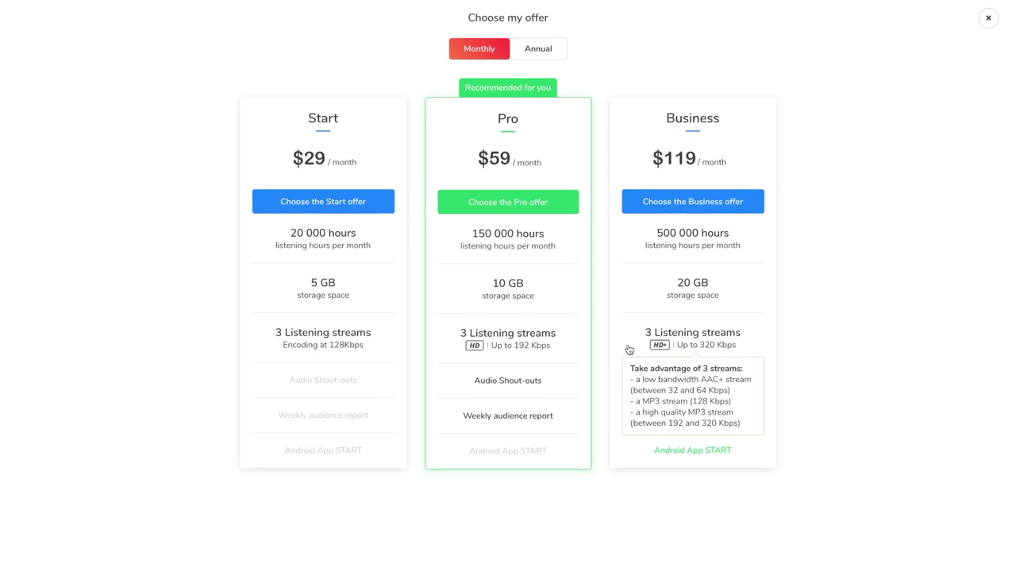
pyautogui.moveTo(577, 382)
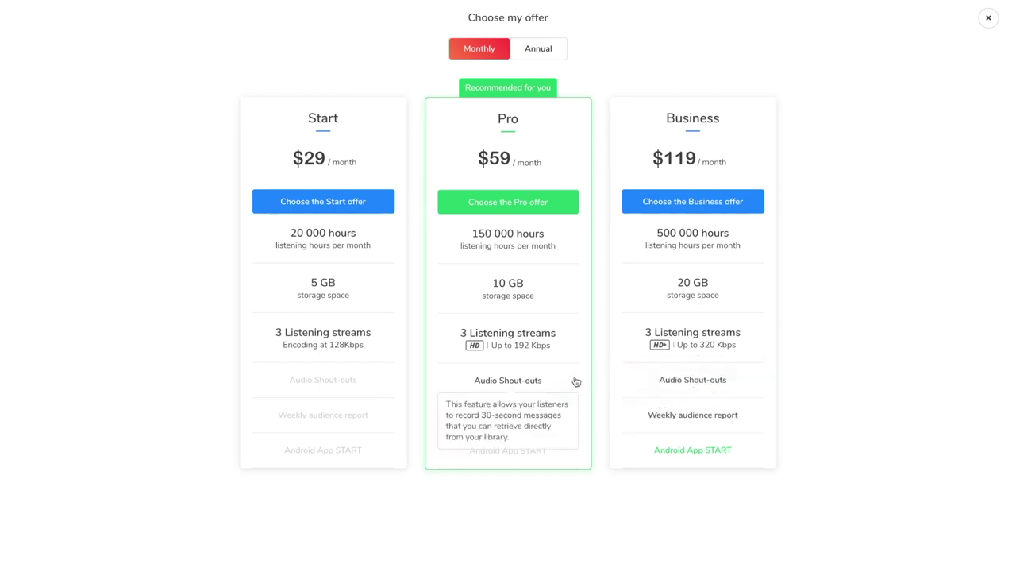
pyautogui.moveTo(579, 427)
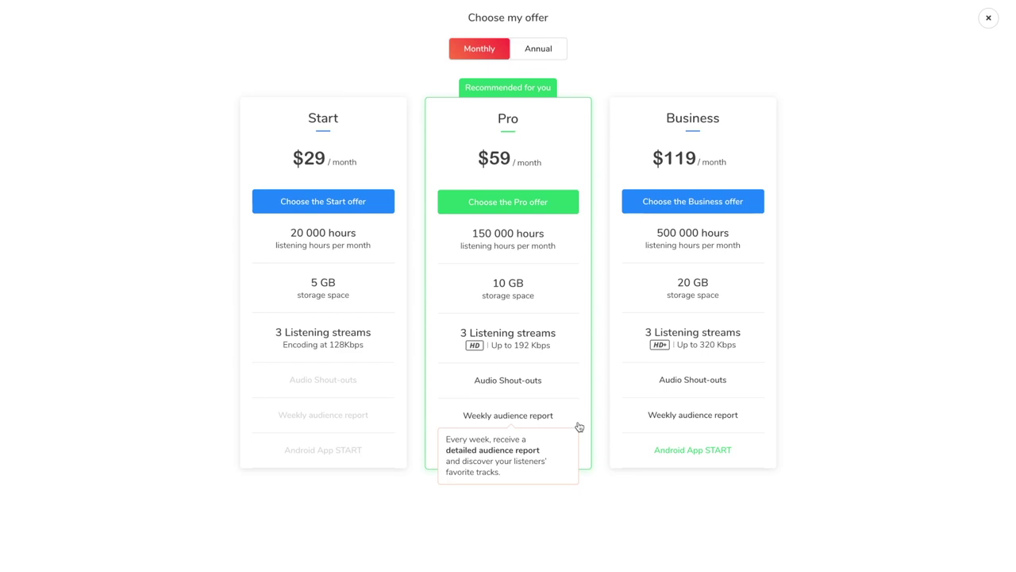
pyautogui.moveTo(632, 454)
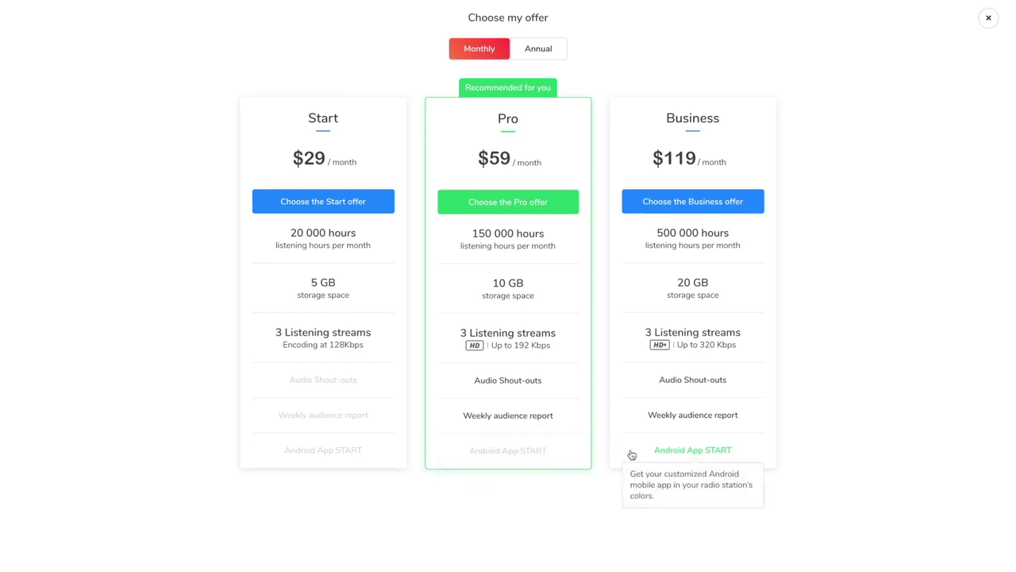